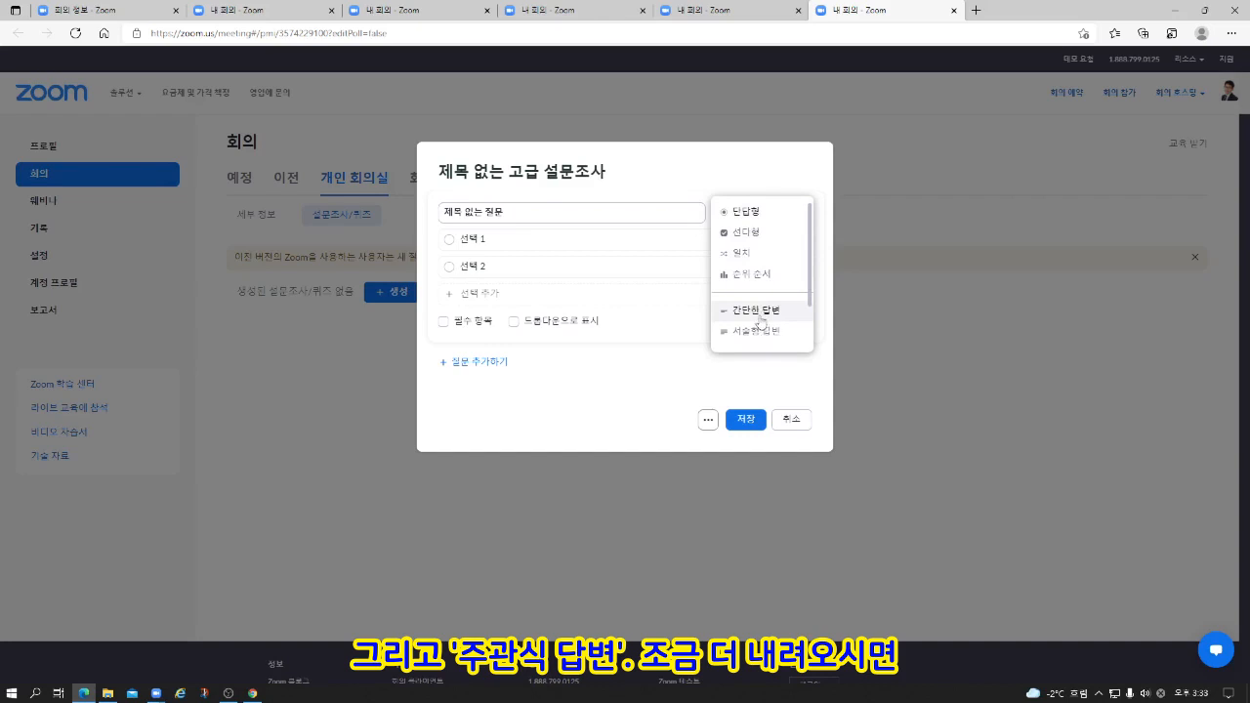
Step: Make the first question a matching (일치) question titled "다음의 내용과 일치하는 것을 고르세요"
{"action": "scroll", "coordinate": [761, 322], "scroll_direction": "down", "scroll_amount": 1}
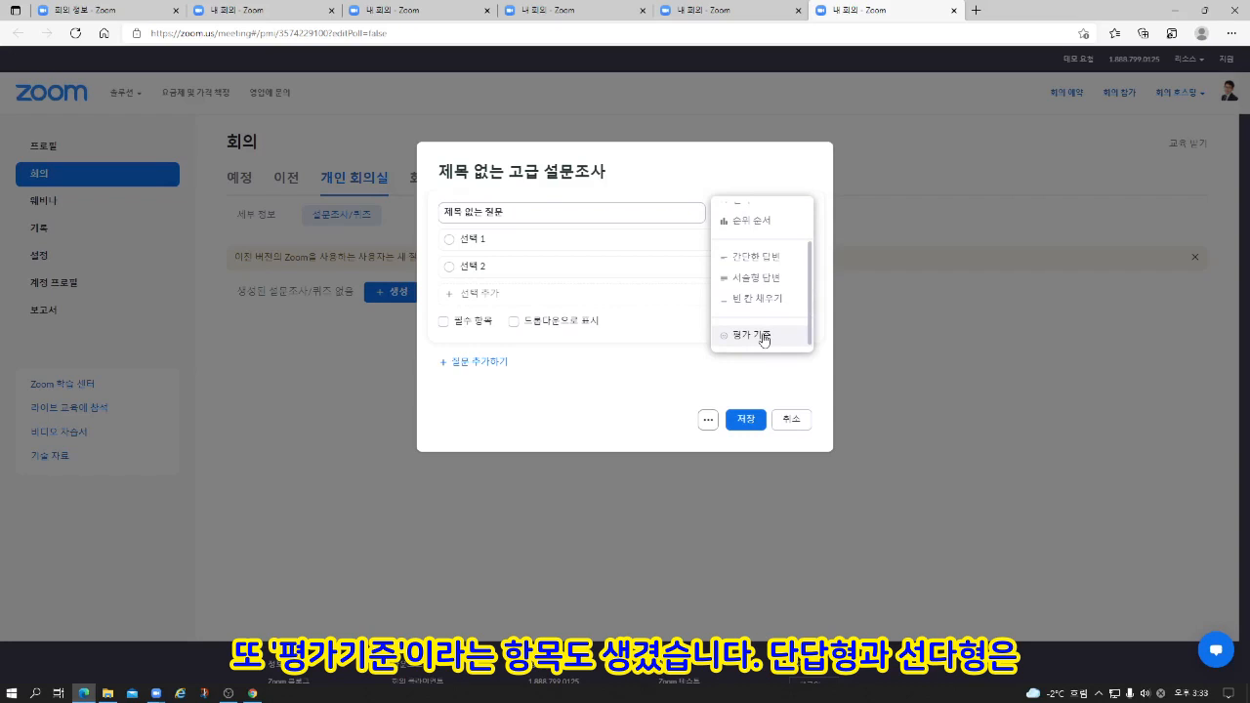
{"action": "scroll", "coordinate": [762, 244], "scroll_direction": "up", "scroll_amount": 1}
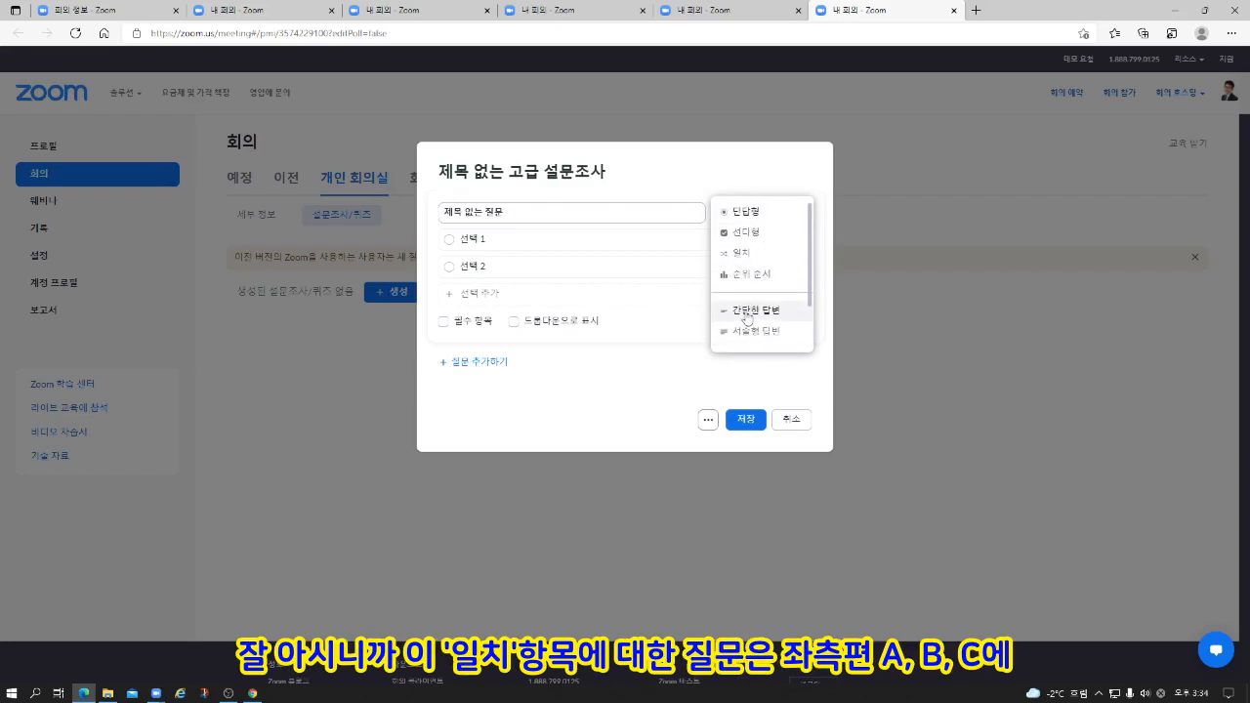
{"action": "left_click", "coordinate": [738, 255]}
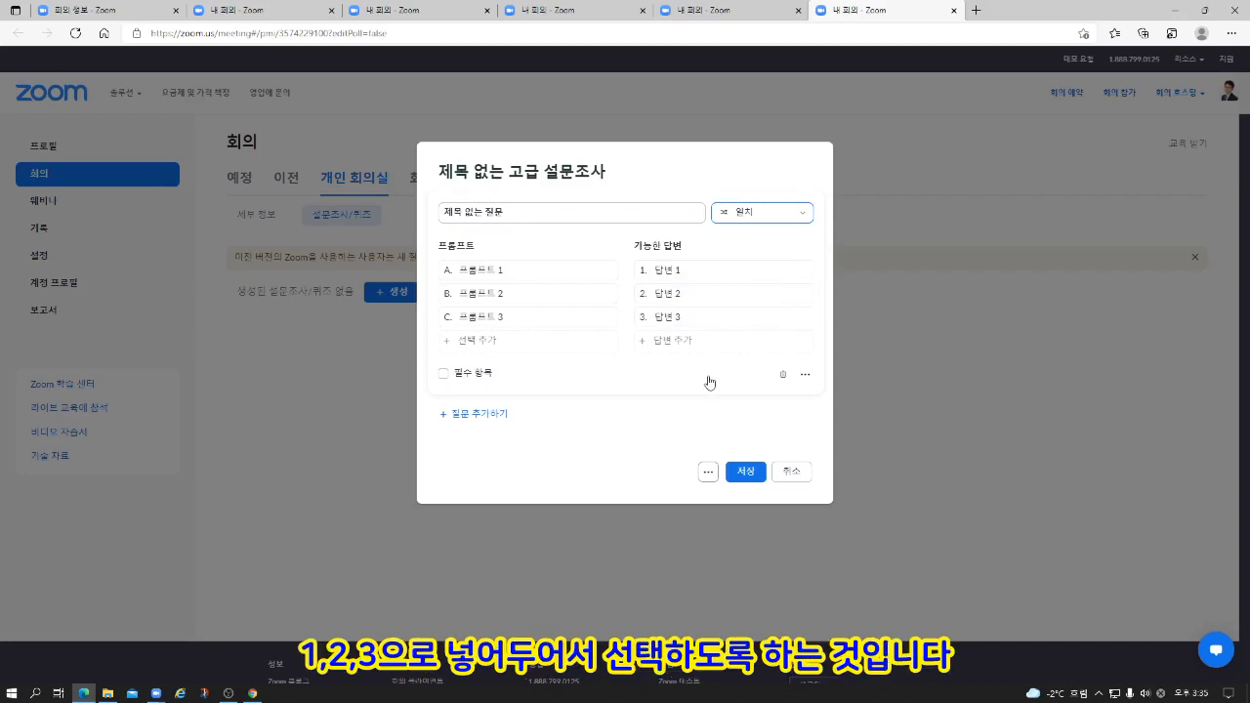
{"action": "left_click", "coordinate": [492, 207]}
{"action": "type", "text": "다음의 내용과 일치하는 것을 고르세요"}
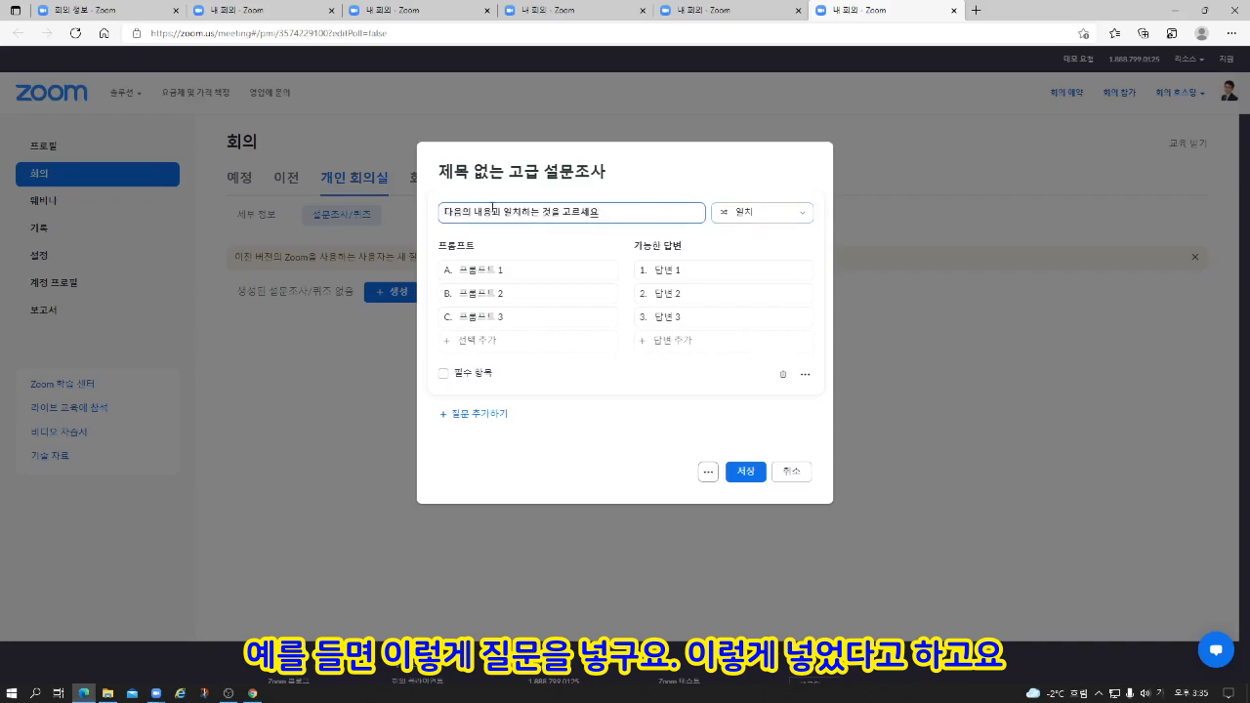
Step: Fill the matching question's prompts with 사과, 무우 and a person's name, and its possible answers with 채소, 과일 and 사람
{"action": "left_click", "coordinate": [476, 272]}
{"action": "type", "text": "사과 우유 홍길동"}
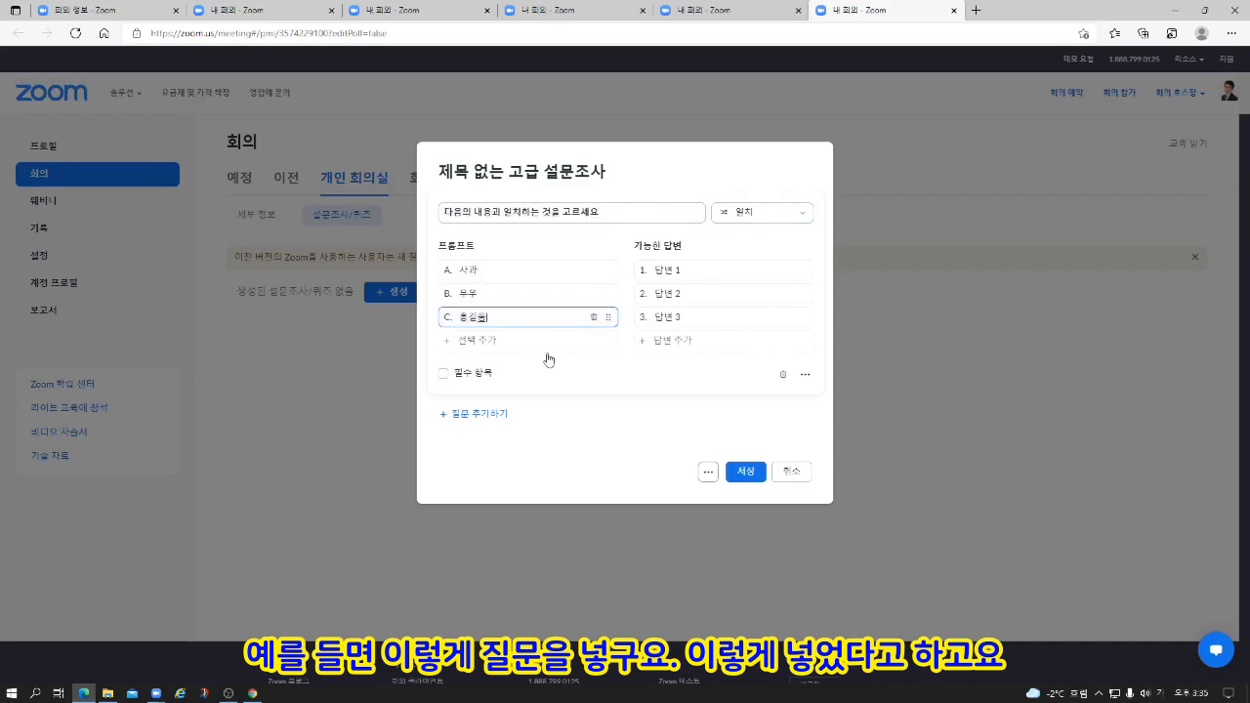
{"action": "left_click", "coordinate": [710, 270]}
{"action": "type", "text": "과일 채소 사람"}
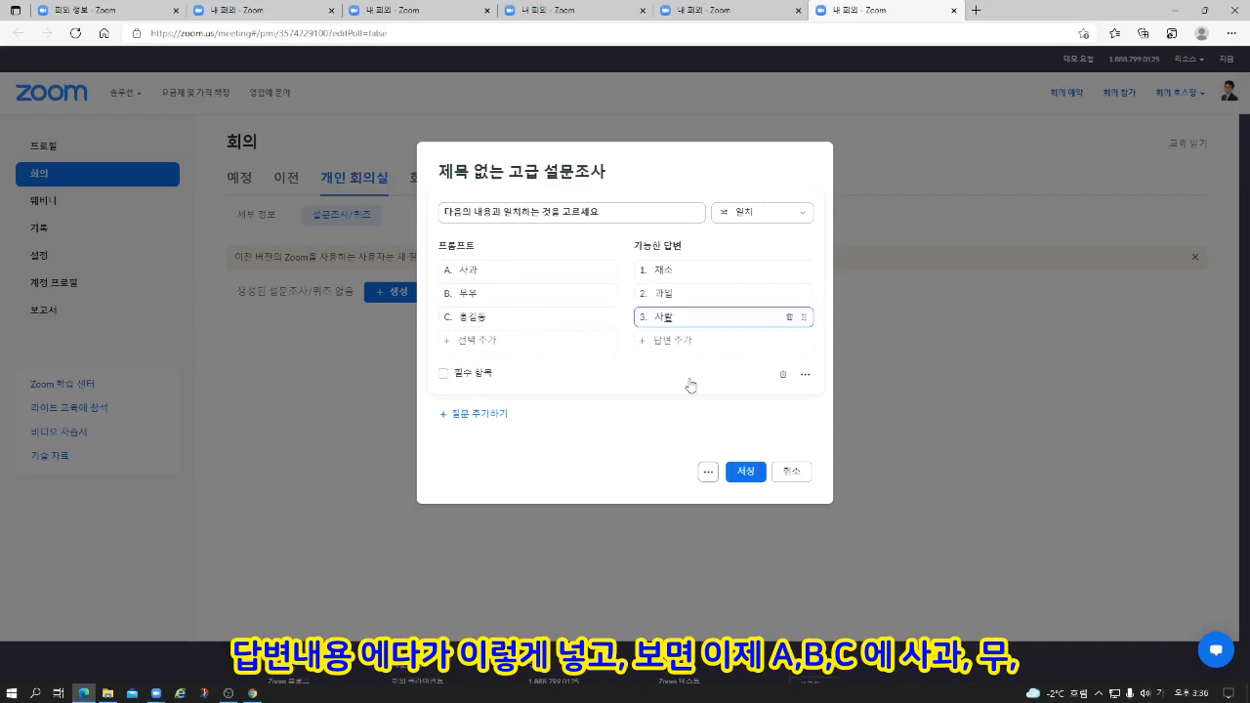
{"action": "left_click", "coordinate": [825, 420]}
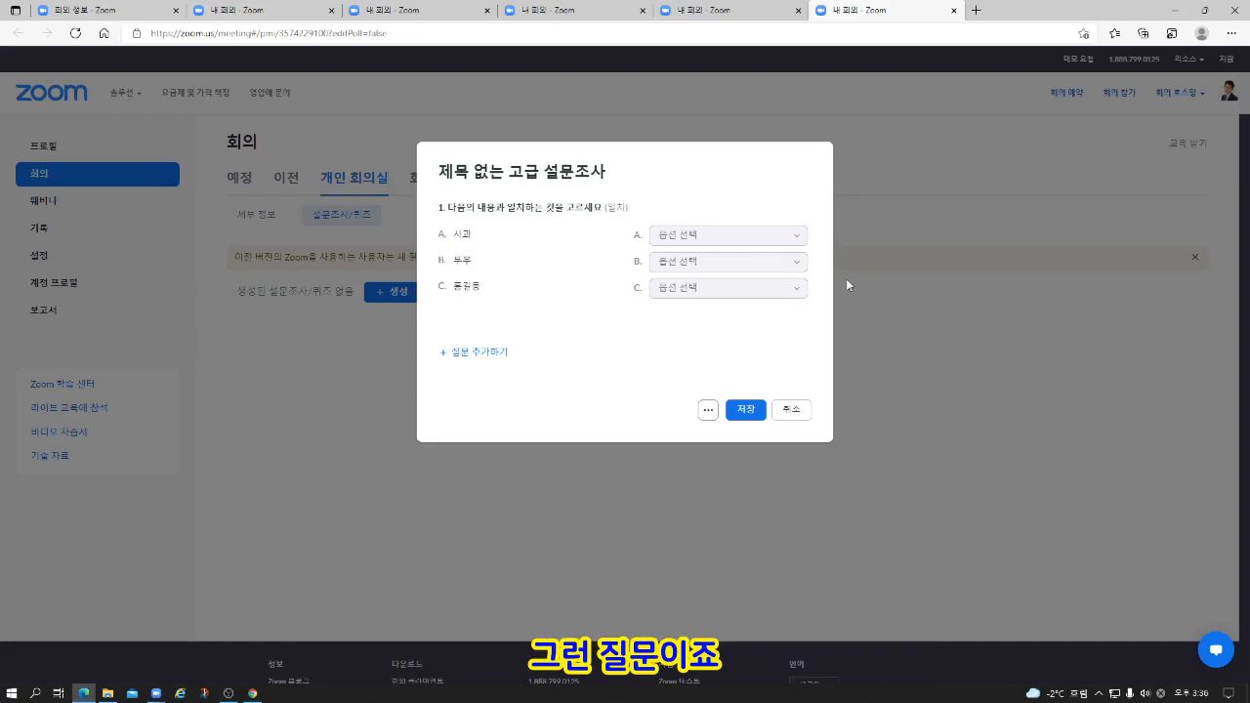
Step: Add a second question of type 순위 순서 (rank order) titled "문제해결 프로세스의 순서를 정해 주세요"
{"action": "left_click", "coordinate": [478, 358]}
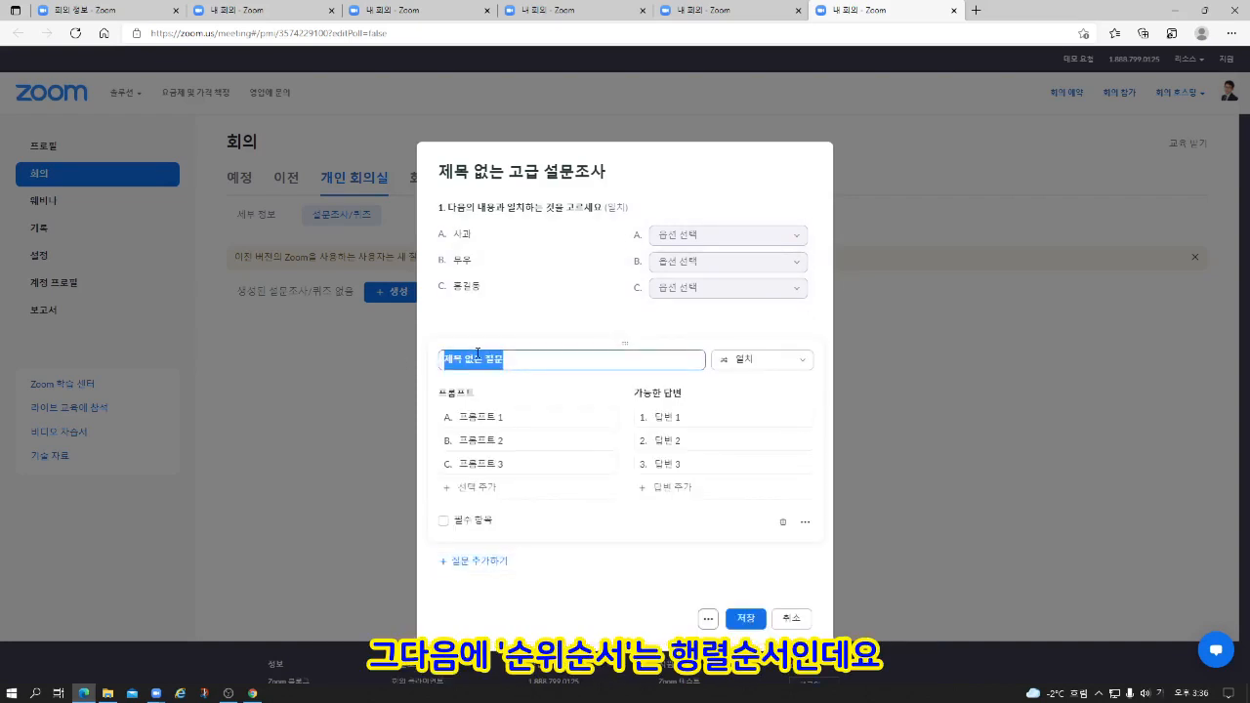
{"action": "left_click", "coordinate": [781, 364]}
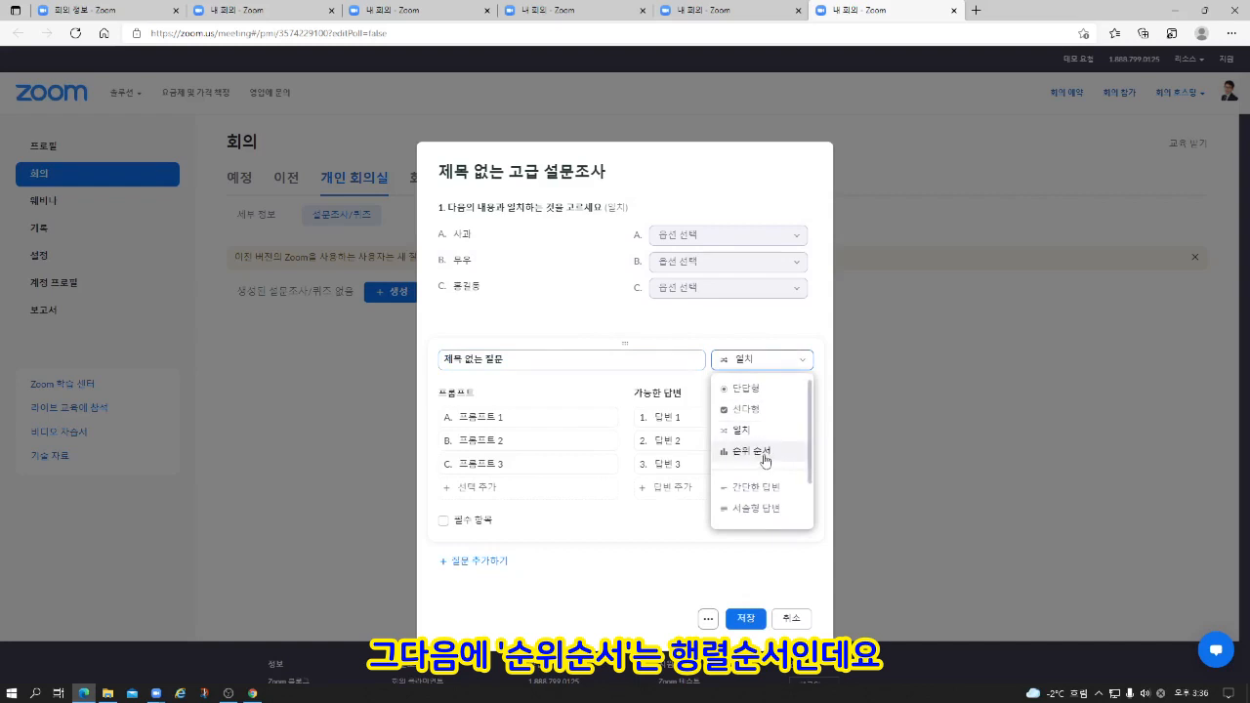
{"action": "left_click", "coordinate": [759, 452]}
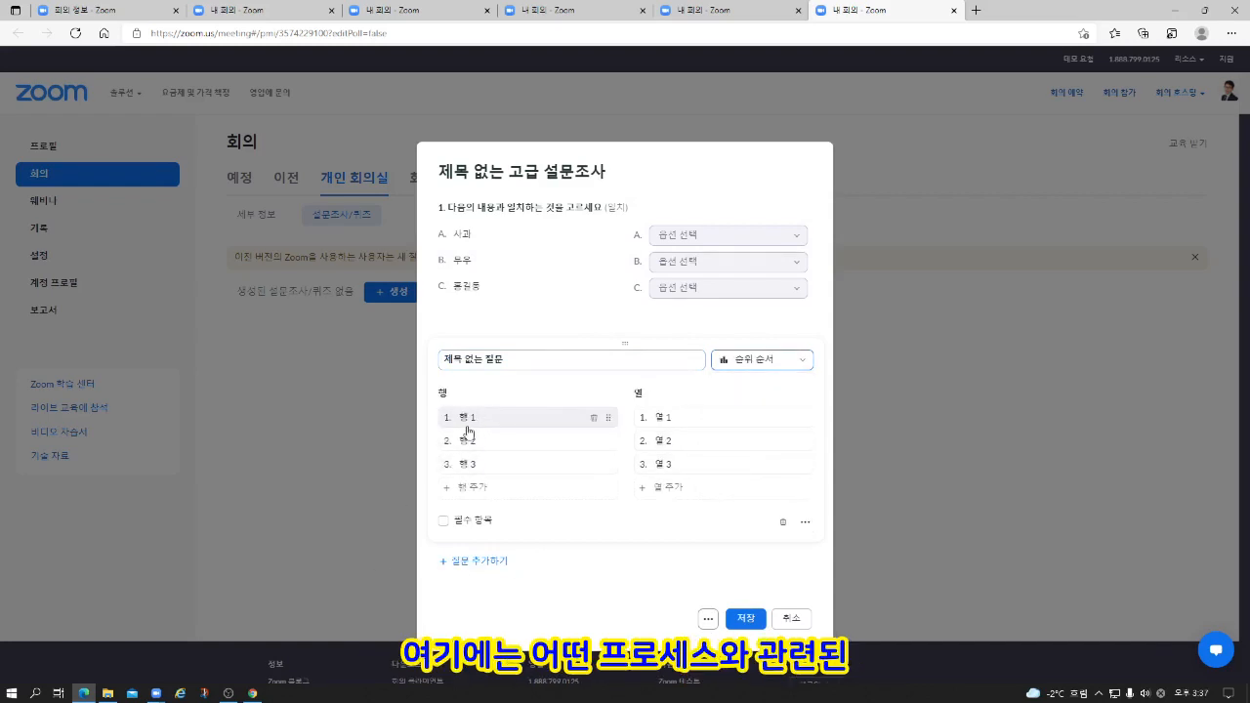
{"action": "triple_click", "coordinate": [520, 358]}
{"action": "type", "text": "문제해결 프로세스의 순서를 정해 주세요"}
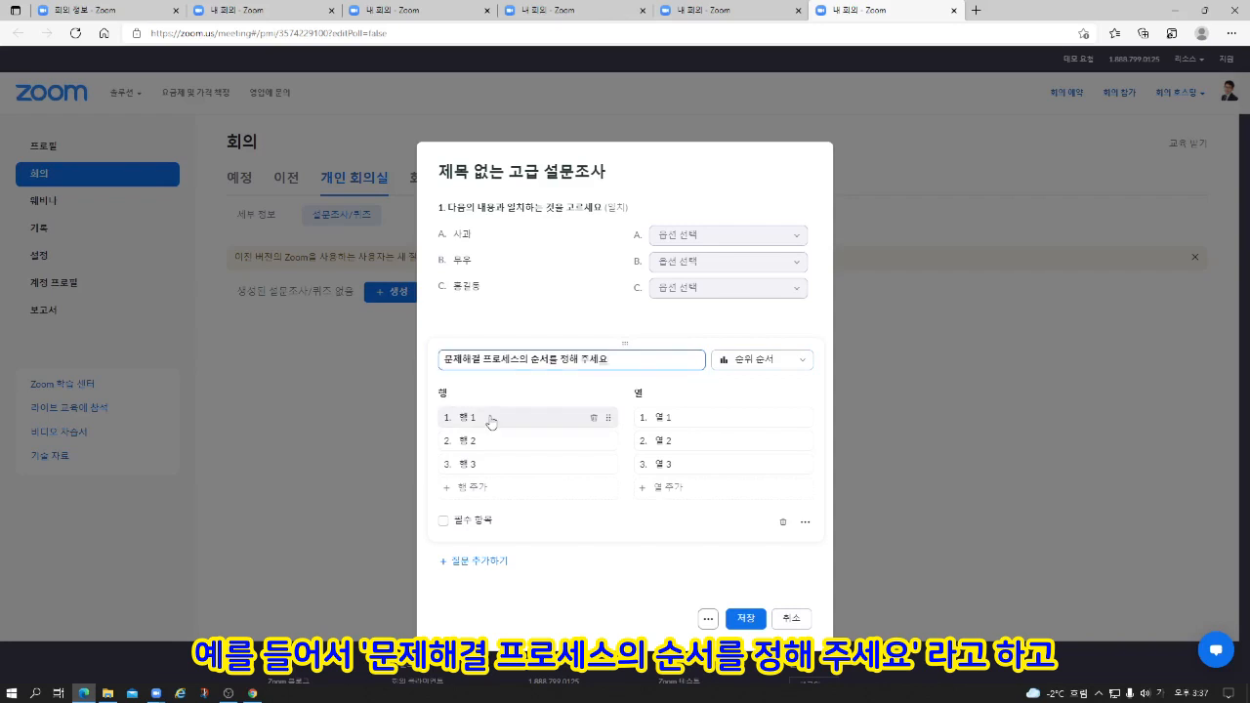
Step: Enter the ranking rows 문제대안 탐색, 문제인식, 문제원인 파악 and 대안실행, with columns 1, 2, 3 and 4
{"action": "left_click", "coordinate": [492, 420]}
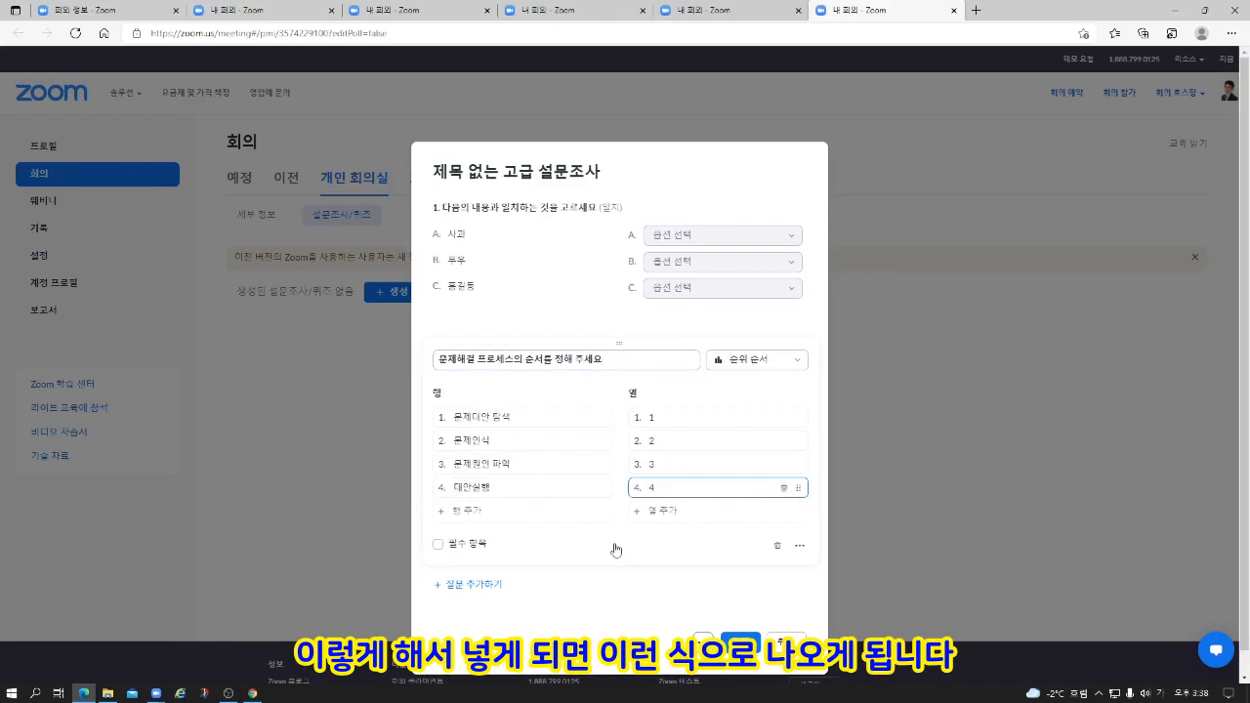
{"action": "left_click", "coordinate": [621, 553]}
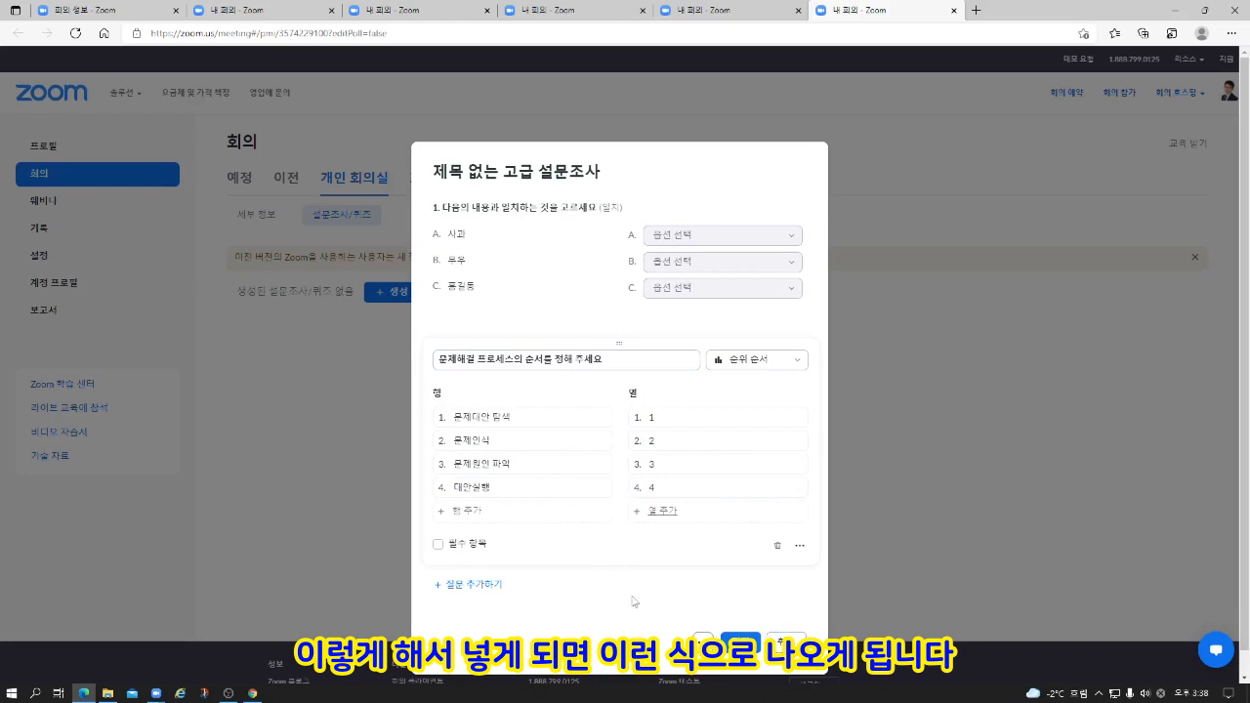
{"action": "left_click", "coordinate": [885, 449]}
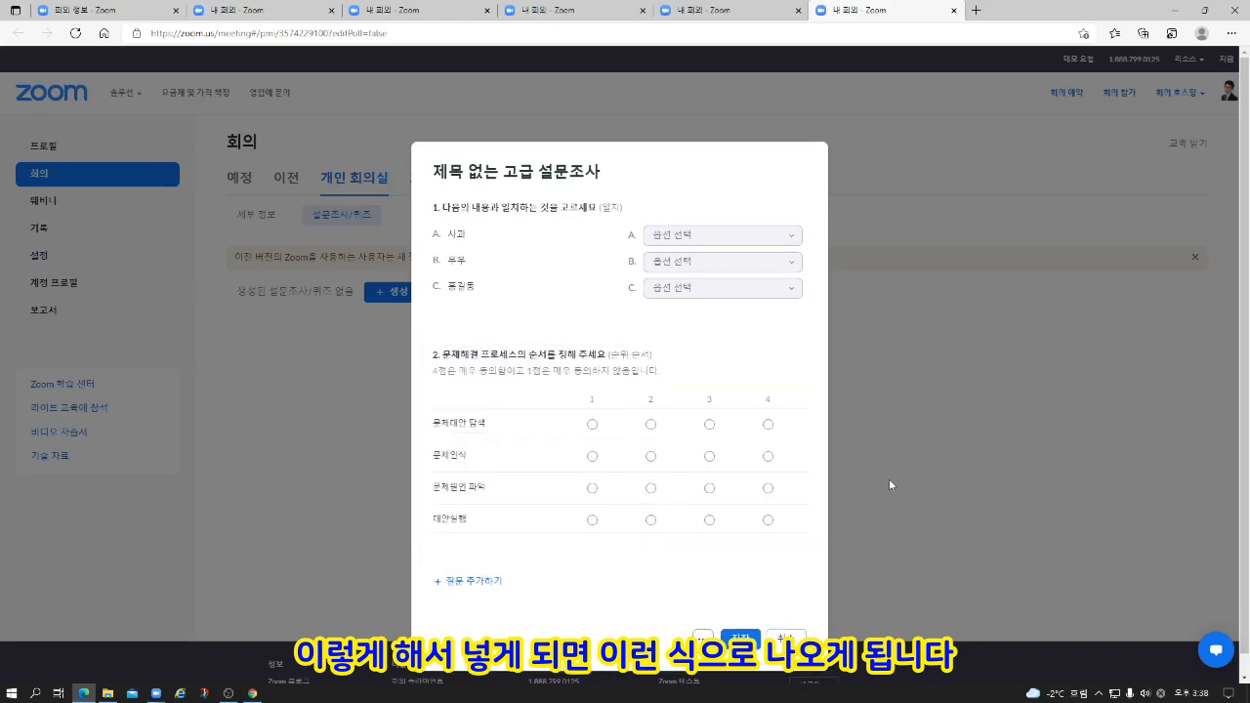
Step: Add a third question of type 간단한 답변 (short answer) titled "문제의 정의를 내려 보세요"
{"action": "mouse_move", "coordinate": [621, 546]}
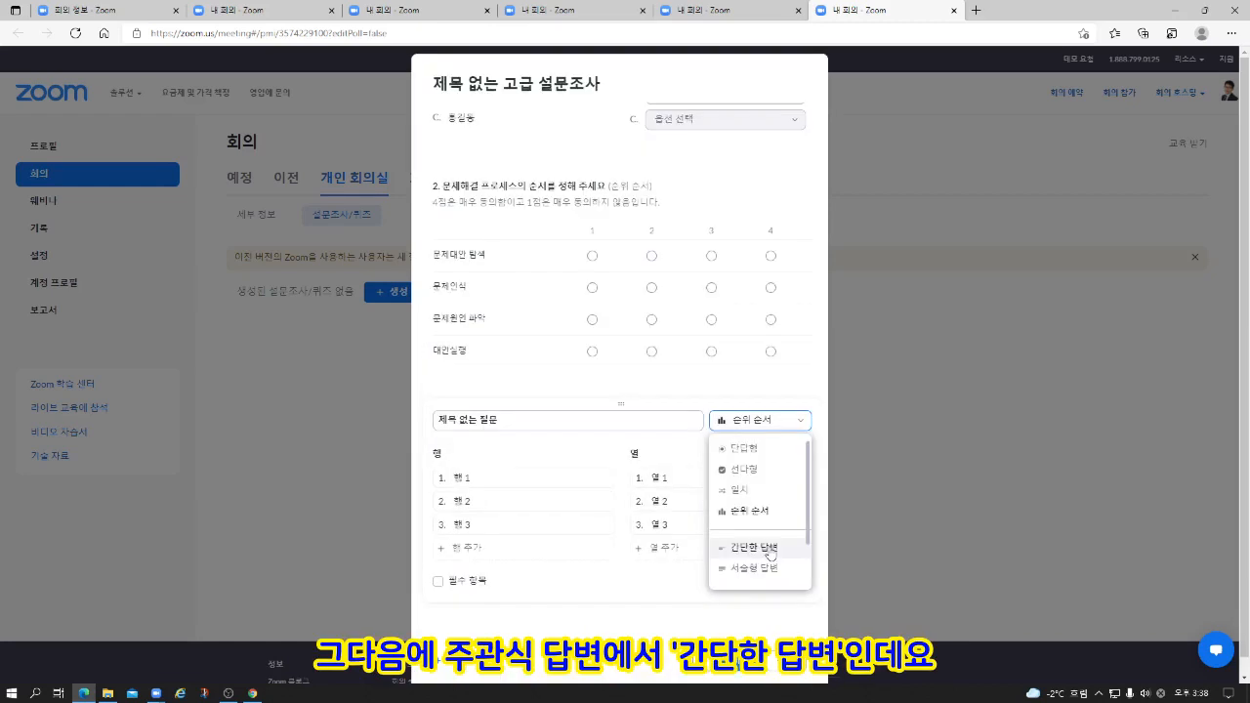
{"action": "left_click", "coordinate": [756, 546]}
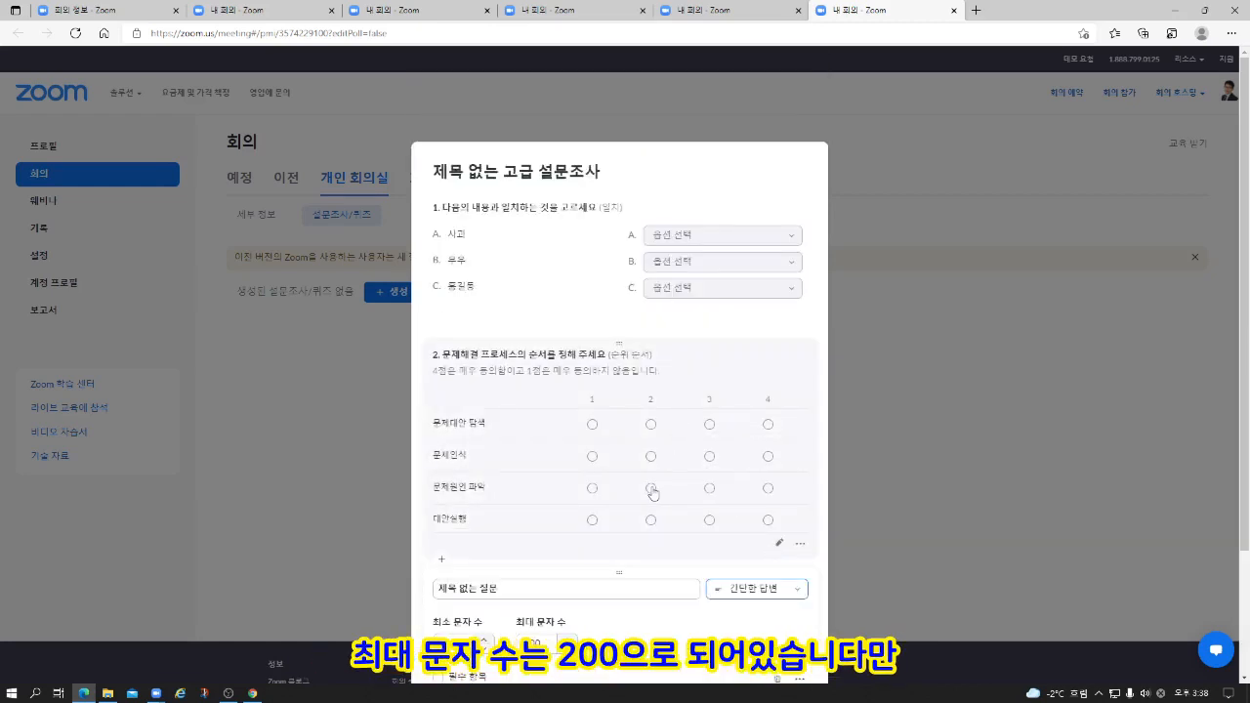
{"action": "scroll", "coordinate": [538, 491], "scroll_direction": "down", "scroll_amount": 2}
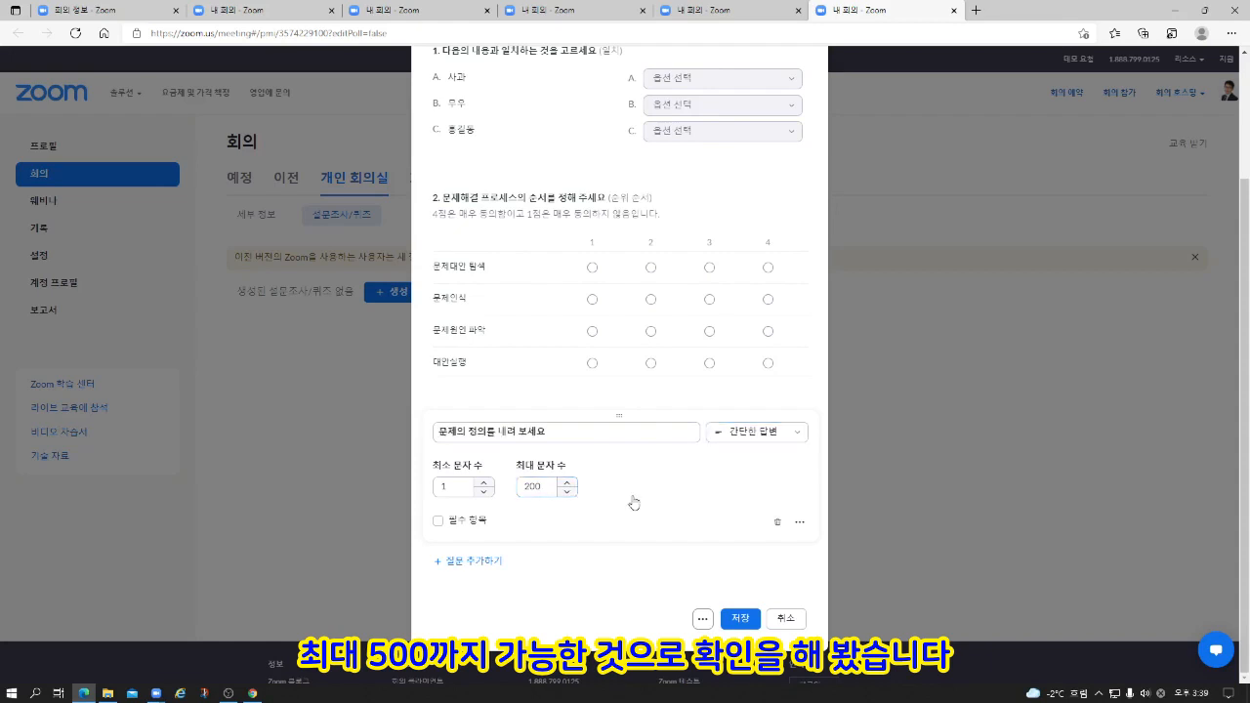
{"action": "left_click", "coordinate": [902, 465]}
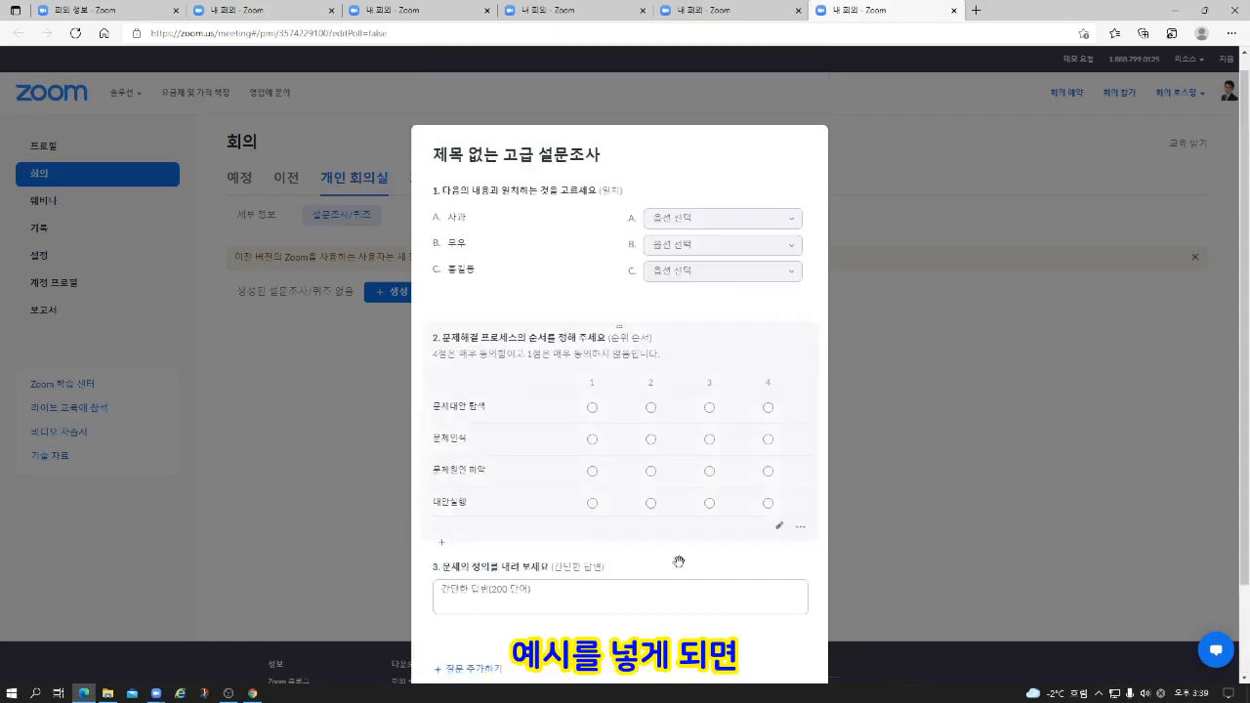
Step: Add a fourth question of type 서술형 답변 (long answer) titled "리더십이 왜 효과성이 있는지 기술하세요"
{"action": "scroll", "coordinate": [628, 496], "scroll_direction": "down", "scroll_amount": 1}
{"action": "scroll", "coordinate": [628, 496], "scroll_direction": "down", "scroll_amount": 1}
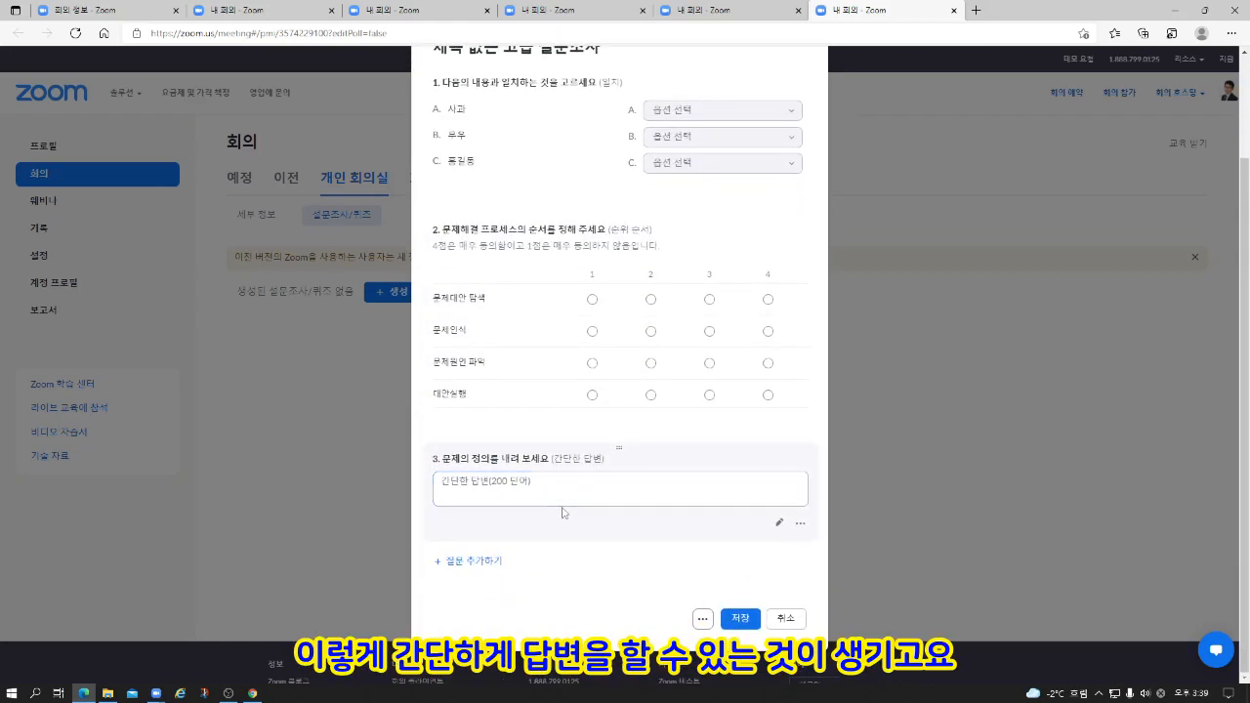
{"action": "left_click", "coordinate": [480, 563]}
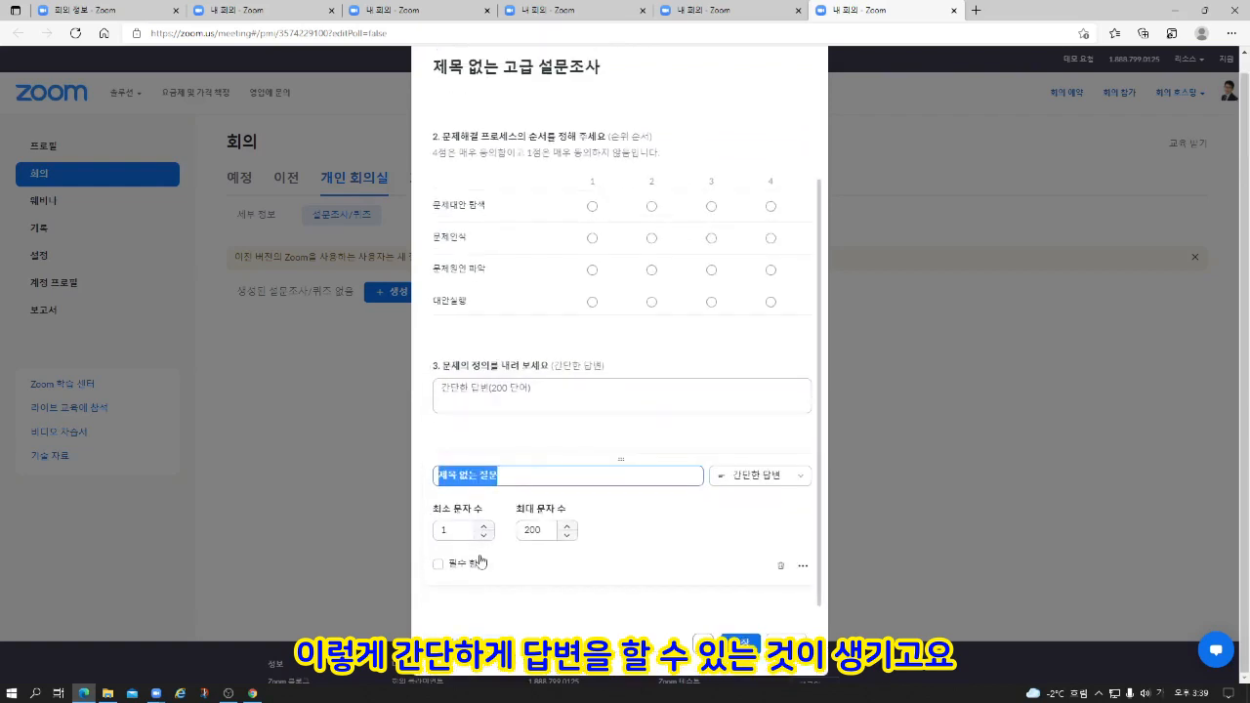
{"action": "left_click", "coordinate": [799, 475]}
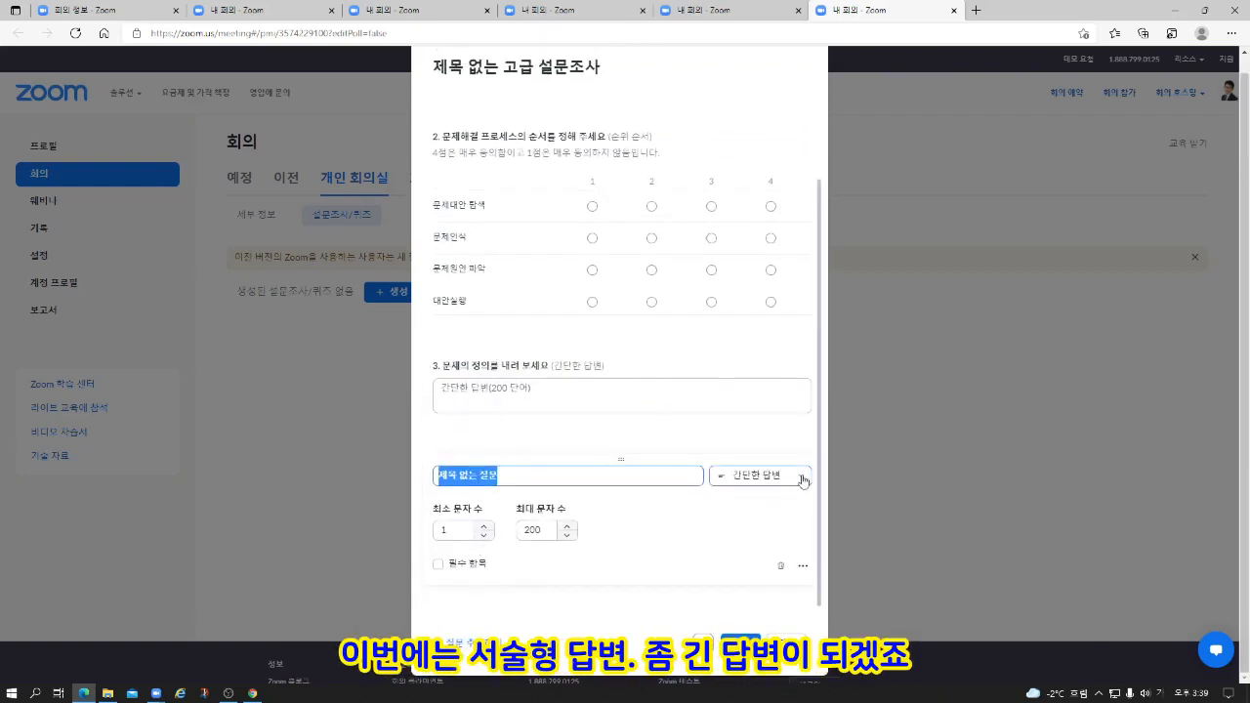
{"action": "left_click", "coordinate": [767, 441]}
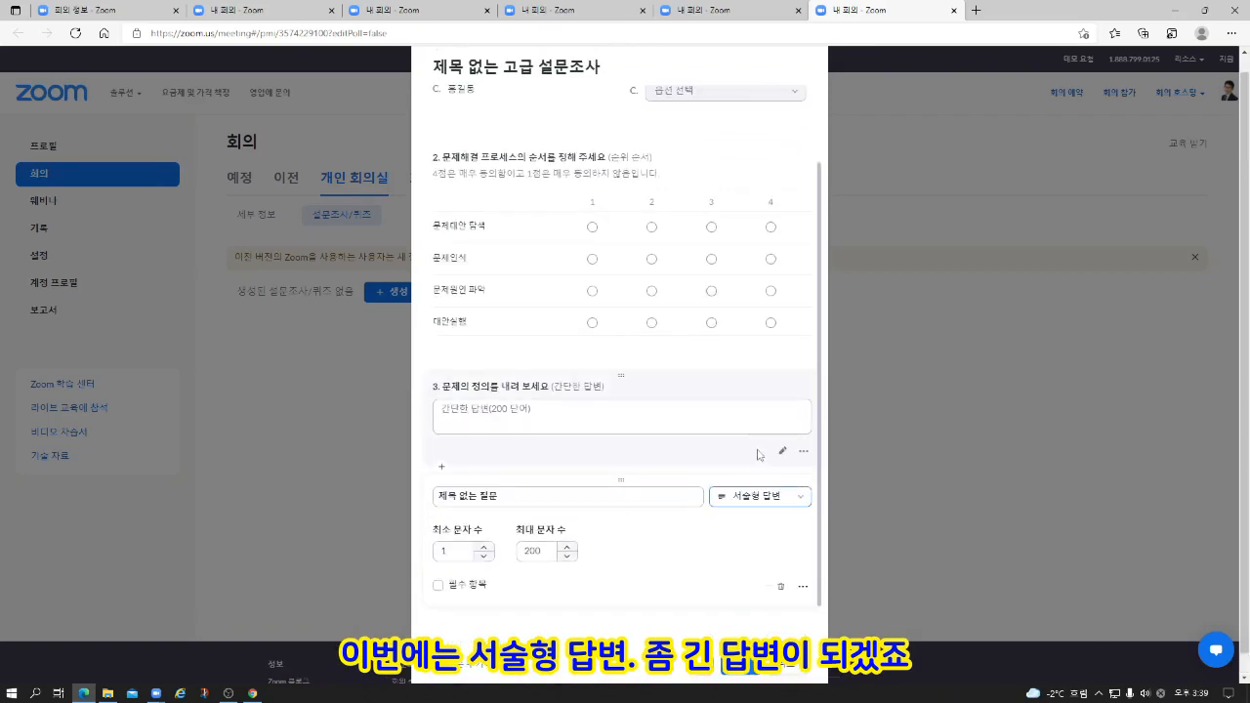
{"action": "left_click", "coordinate": [548, 549]}
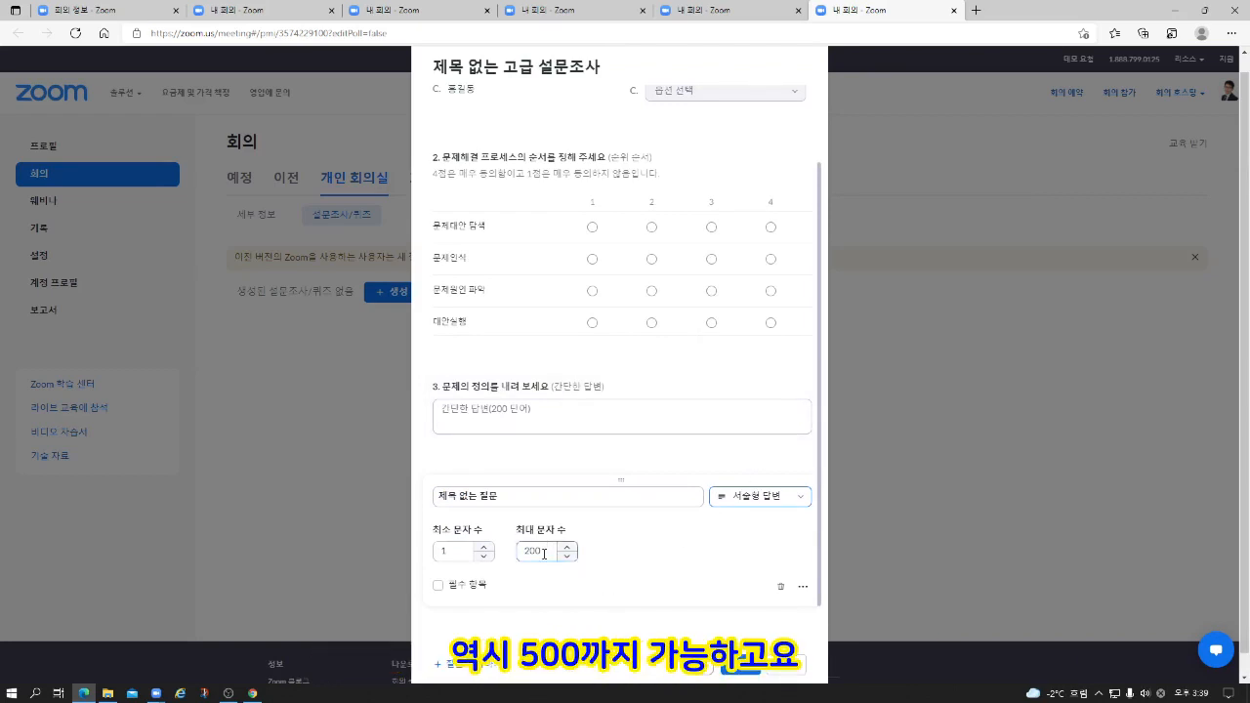
{"action": "left_click", "coordinate": [493, 496]}
{"action": "type", "text": "리더십이 왜 효과성이 있는지 기술하세요"}
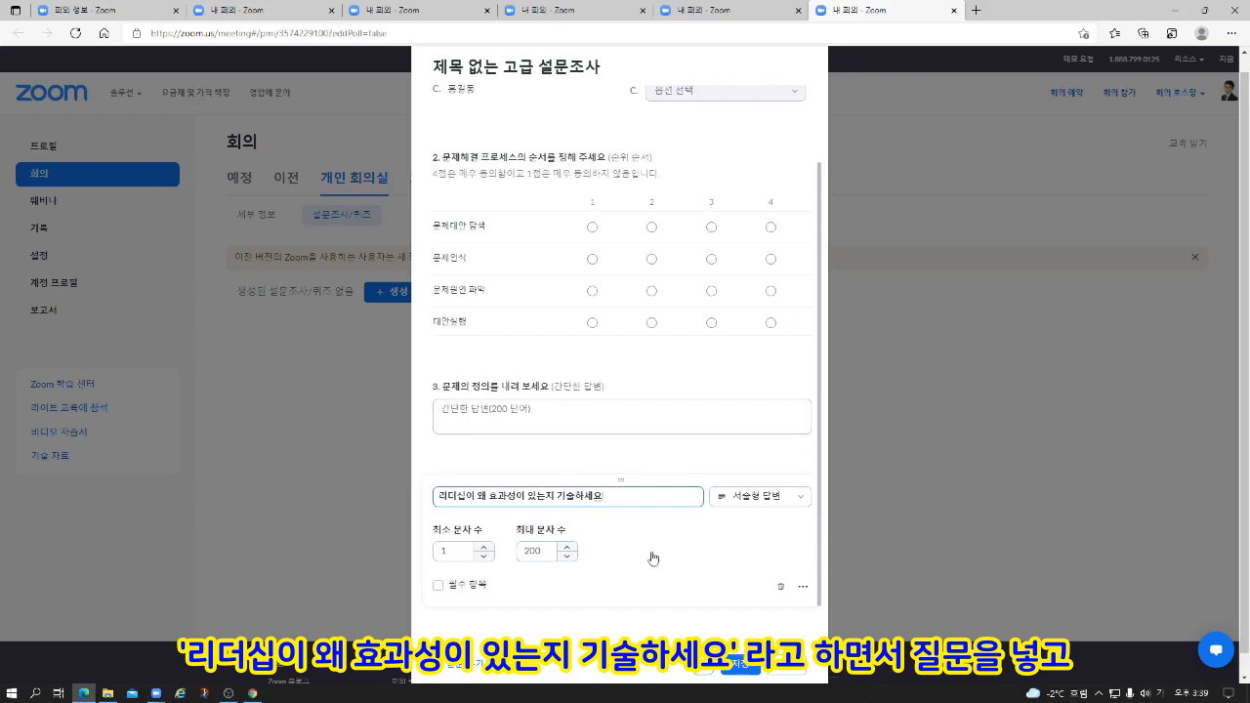
{"action": "left_click", "coordinate": [819, 544]}
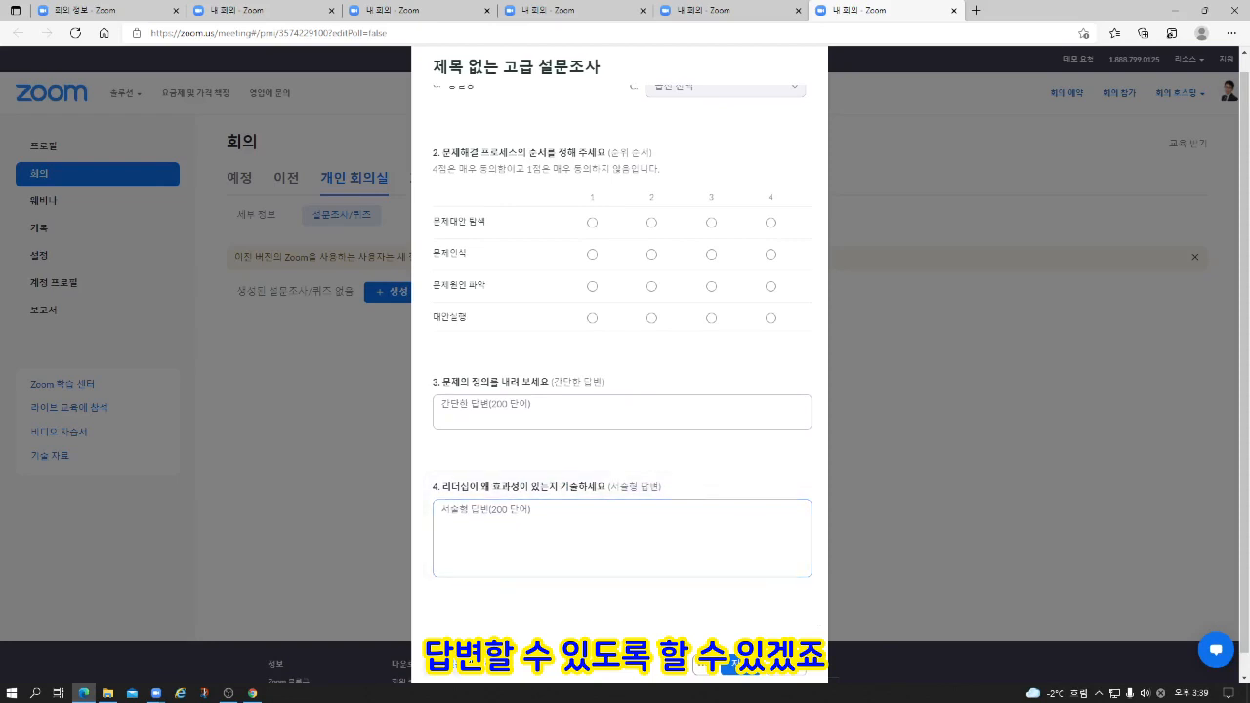
Step: Add a fifth question and set its type to 빈 칸 채우기 (fill in the blank)
{"action": "left_click", "coordinate": [456, 665]}
{"action": "left_click", "coordinate": [798, 497]}
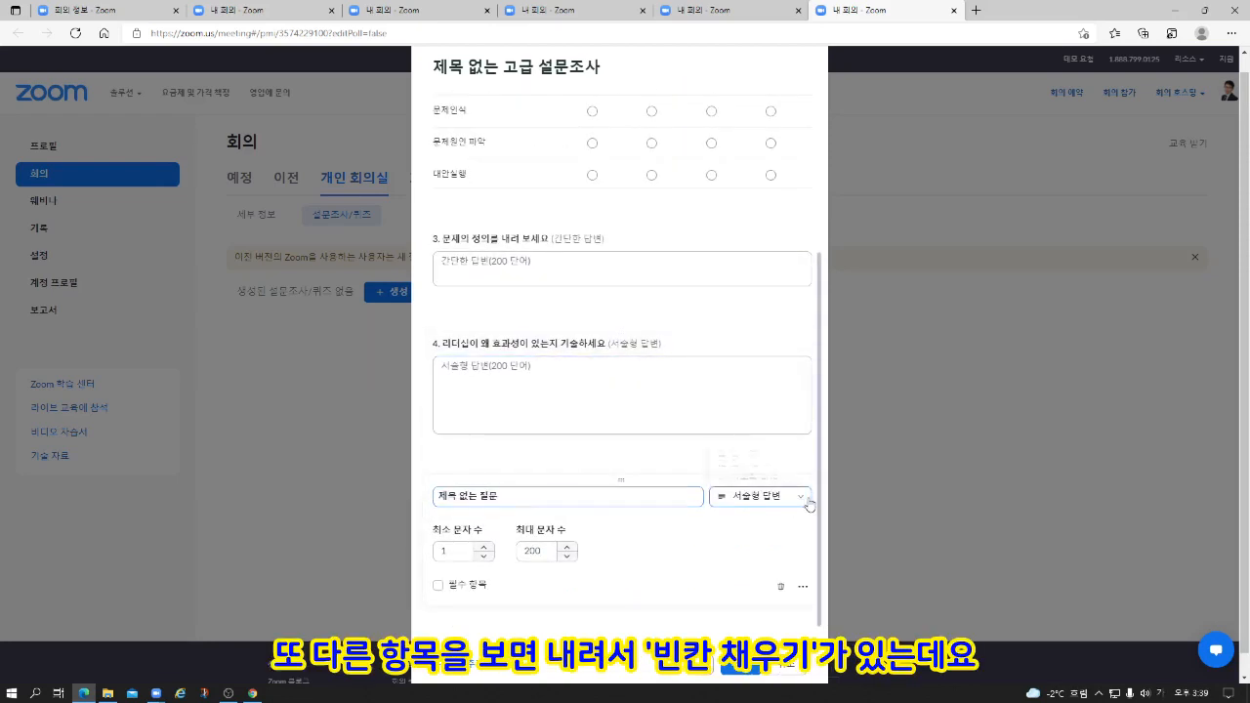
{"action": "scroll", "coordinate": [768, 463], "scroll_direction": "down", "scroll_amount": 2}
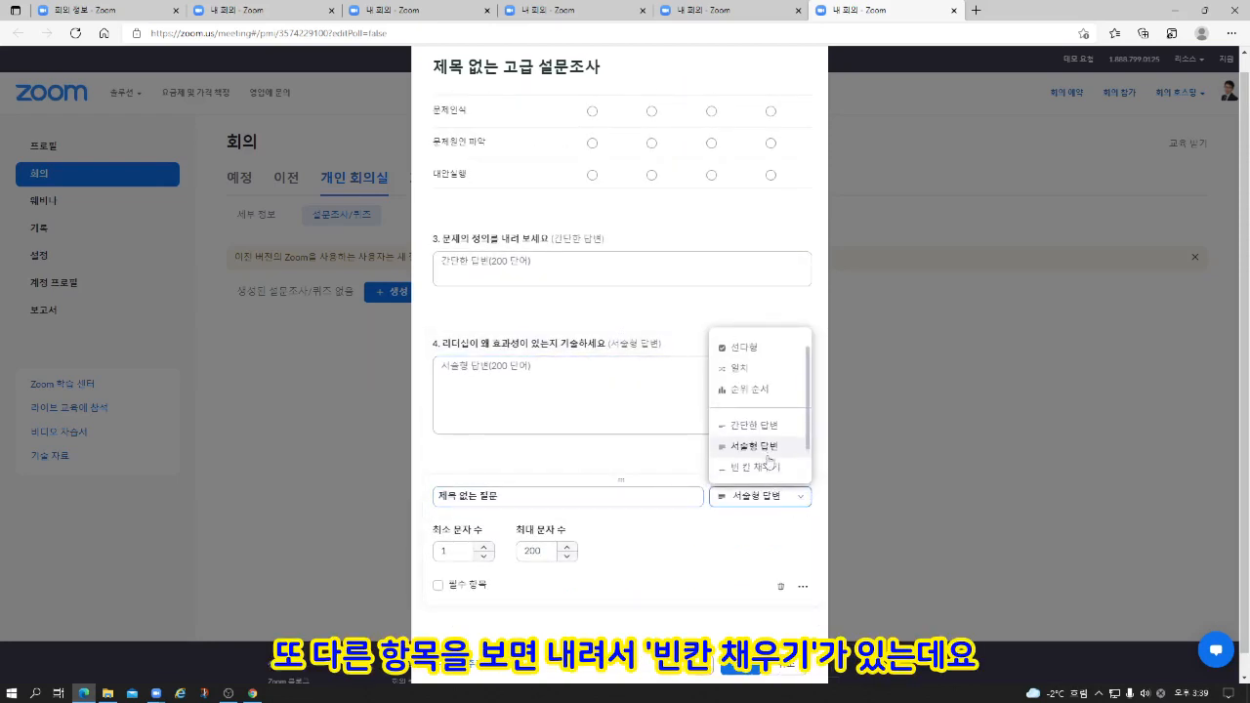
{"action": "left_click", "coordinate": [759, 463]}
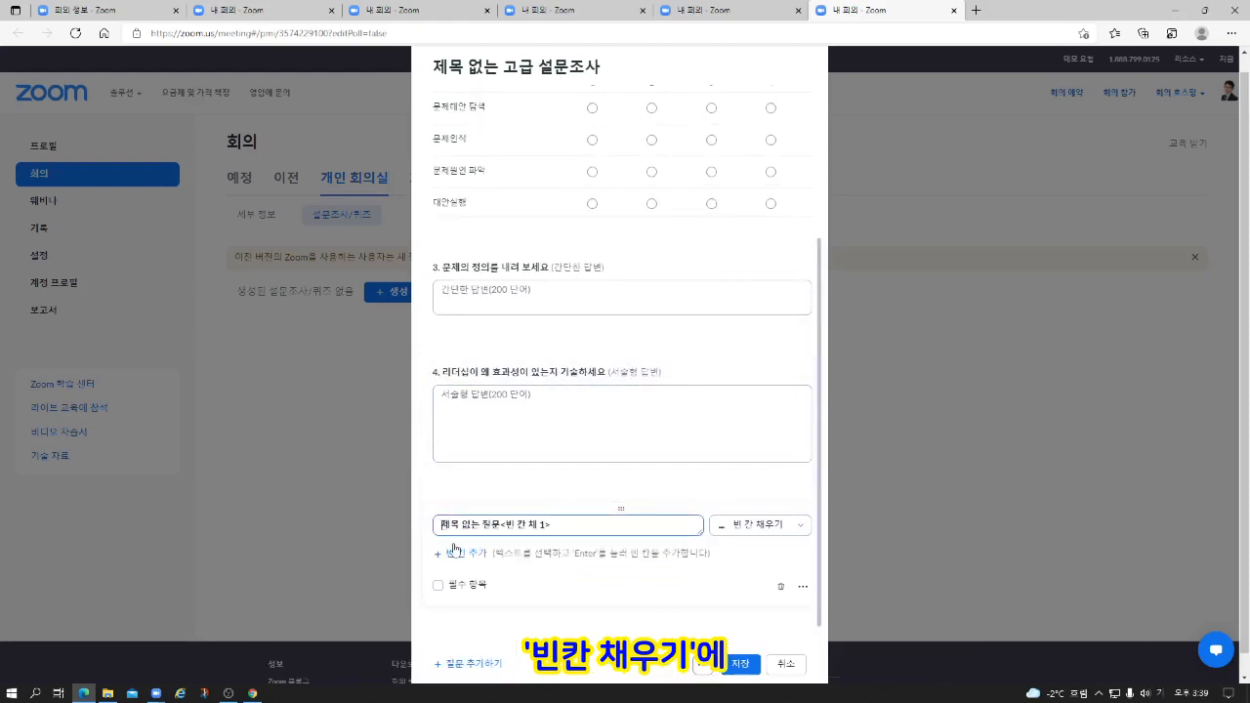
Step: Replace the default question text around the existing blank so it reads "리더십은" before the blank and "이다." after it
{"action": "key", "text": "BackSpace"}
{"action": "key", "text": "BackSpace"}
{"action": "key", "text": "BackSpace"}
{"action": "key", "text": "BackSpace"}
{"action": "key", "text": "BackSpace"}
{"action": "key", "text": "BackSpace"}
{"action": "key", "text": "BackSpace"}
{"action": "key", "text": "BackSpace"}
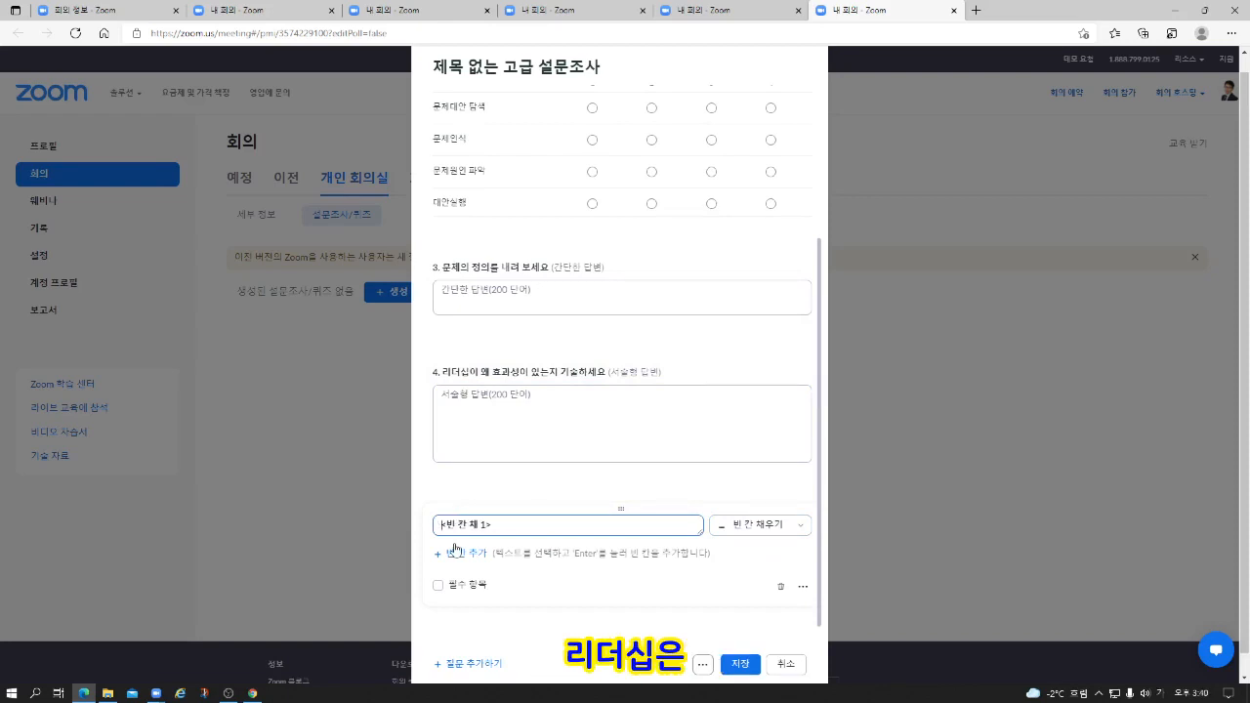
{"action": "type", "text": "리더십은"}
{"action": "key", "text": "Right"}
{"action": "key", "text": "Right"}
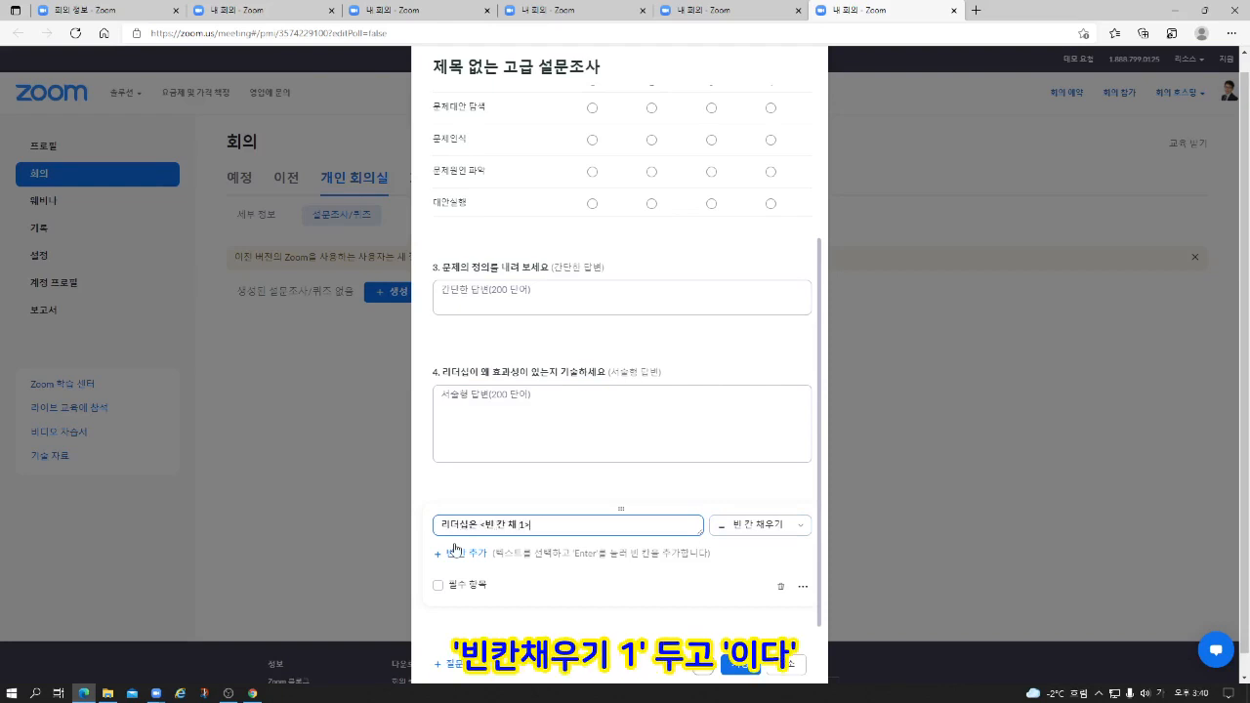
{"action": "type", "text": "이다."}
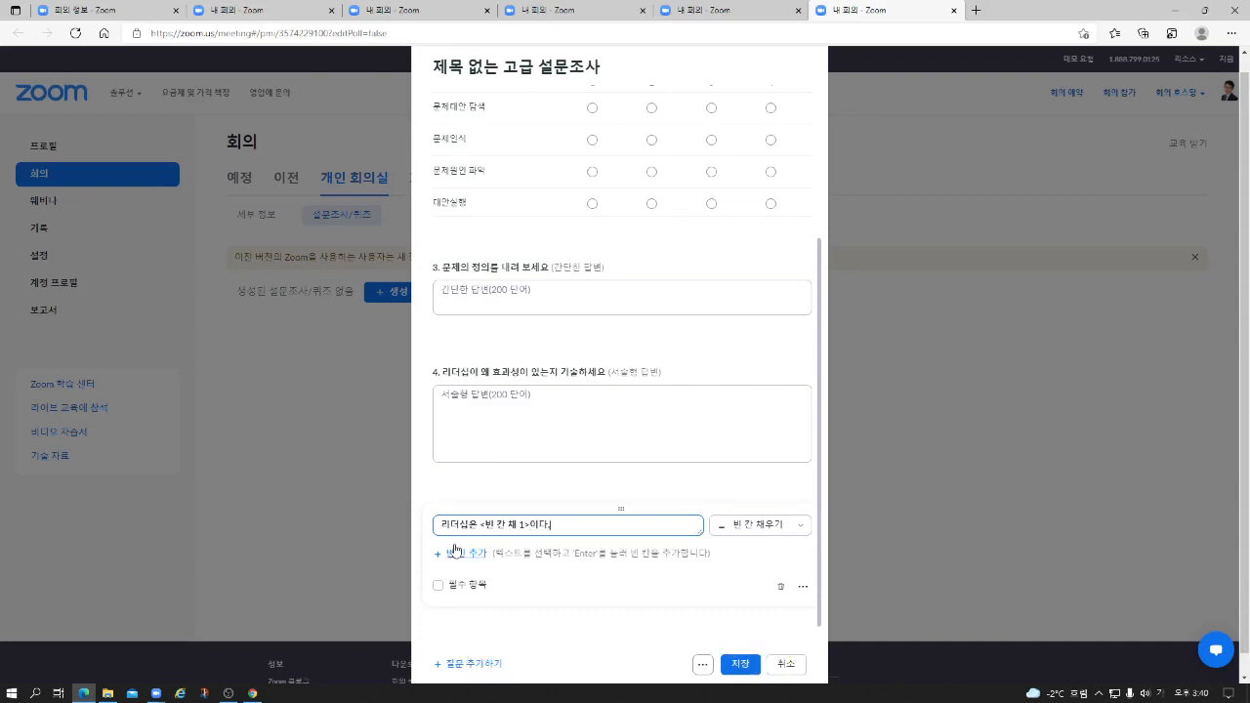
{"action": "left_click", "coordinate": [849, 553]}
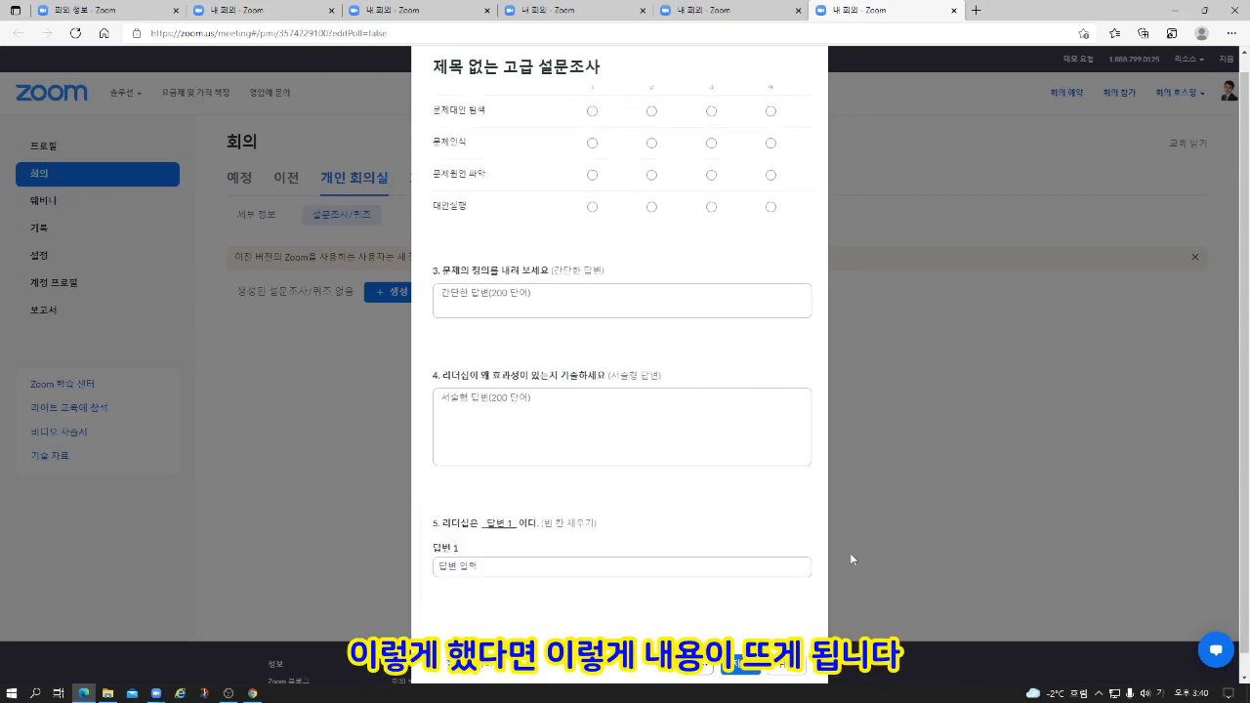
Step: Add a sixth question of type 평가 기준 (rating scale) titled "나의 리더십 수준에 대해 자기 평가를 해보세요"
{"action": "scroll", "coordinate": [625, 546], "scroll_direction": "down", "scroll_amount": 2}
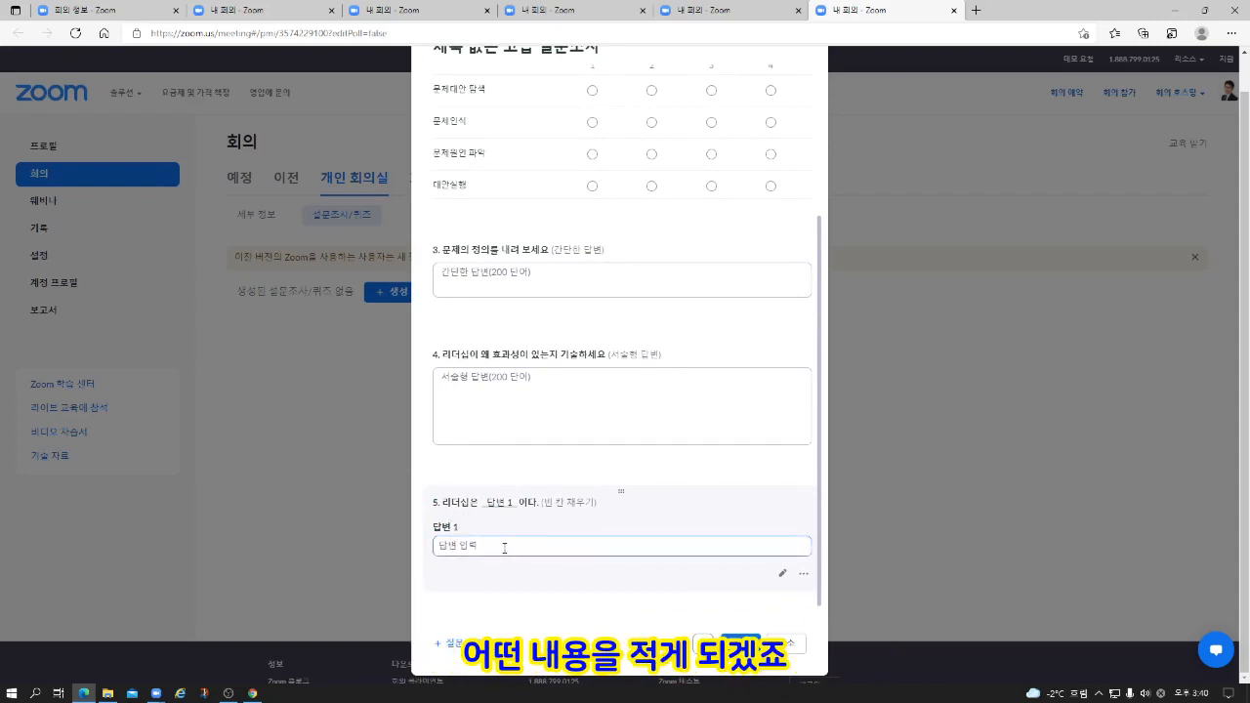
{"action": "left_click", "coordinate": [475, 590]}
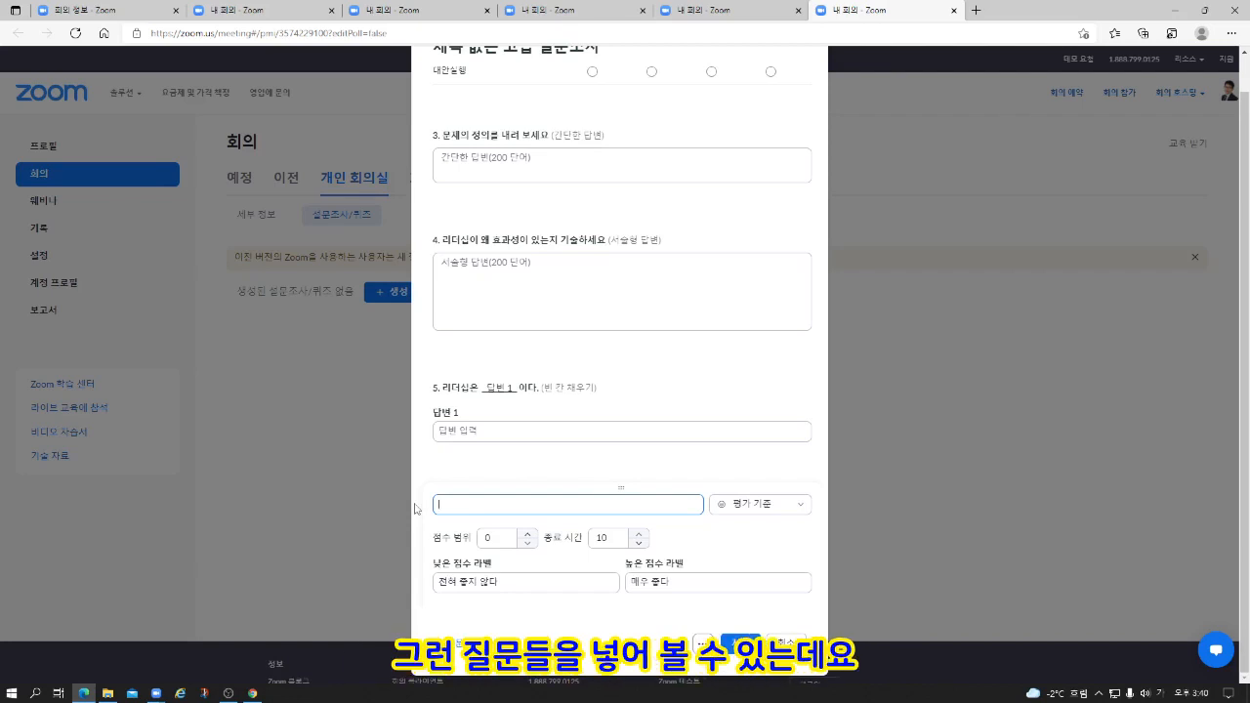
{"action": "type", "text": "나의 리더십 수준에 대해 자기 평가를 해보세요"}
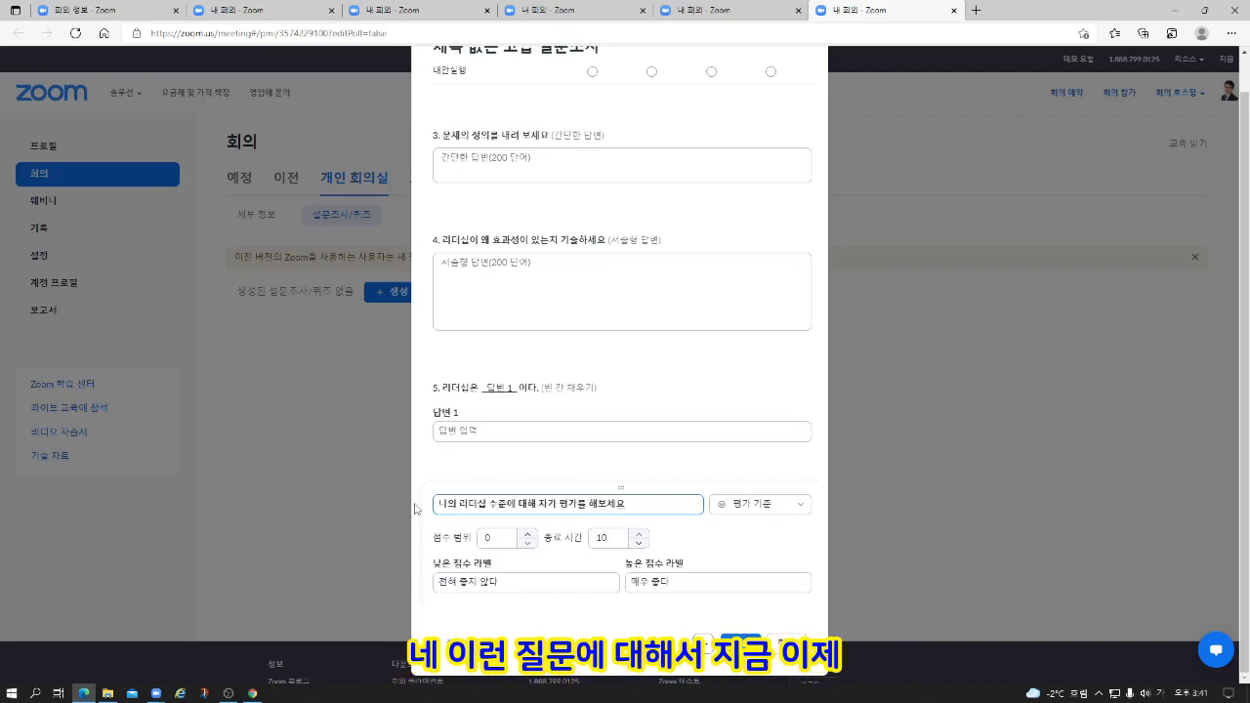
Step: Set the score range of the sixth question's rating scale from 1 to 10, keeping both score labels
{"action": "left_click", "coordinate": [483, 543]}
{"action": "left_click", "coordinate": [465, 540]}
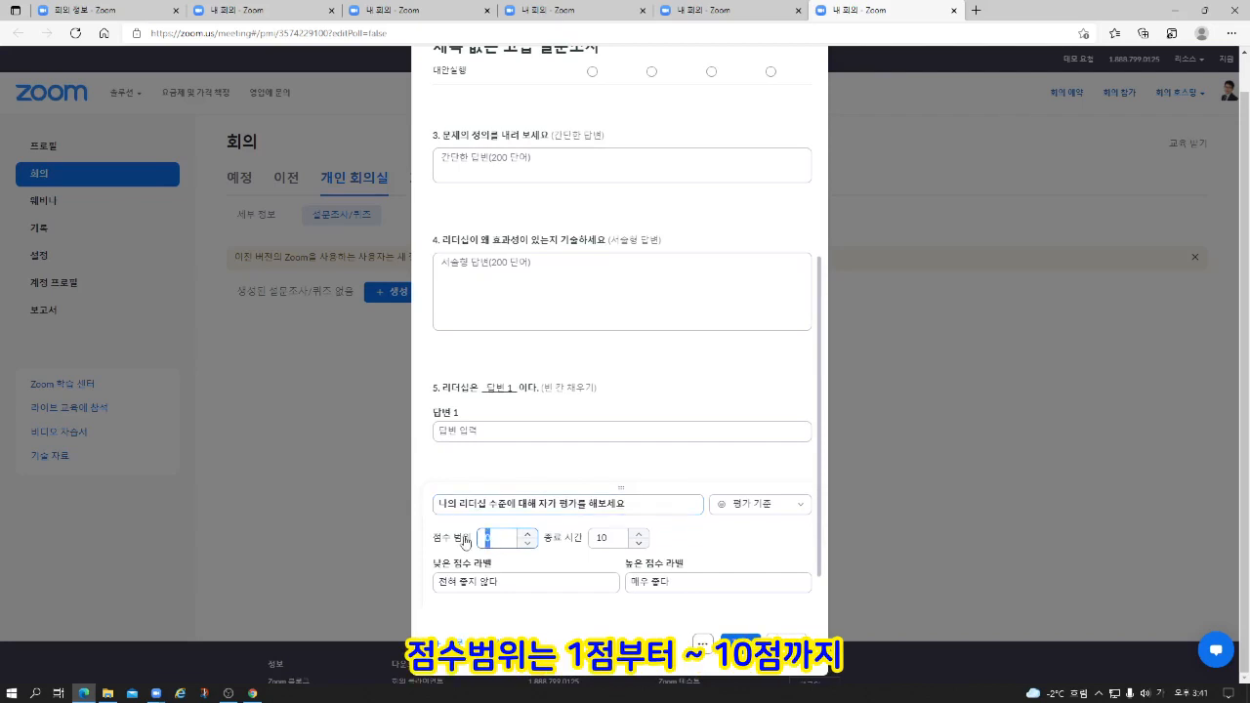
{"action": "type", "text": "1"}
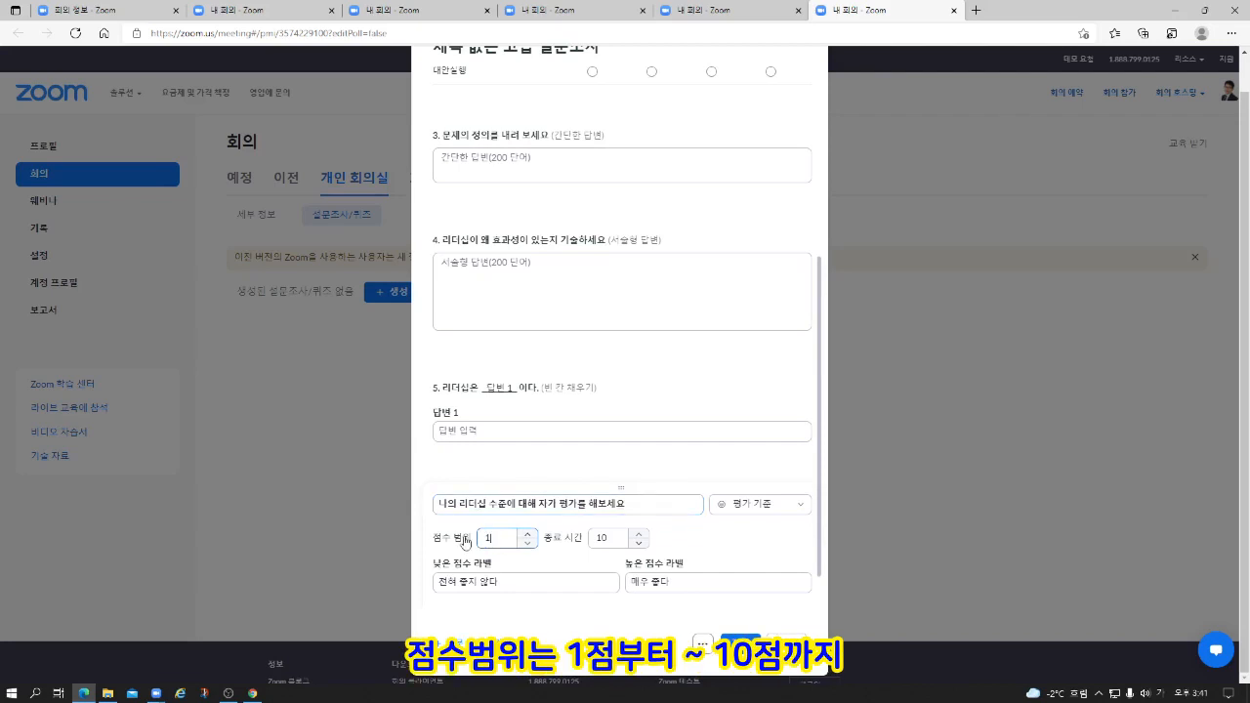
{"action": "double_click", "coordinate": [608, 538]}
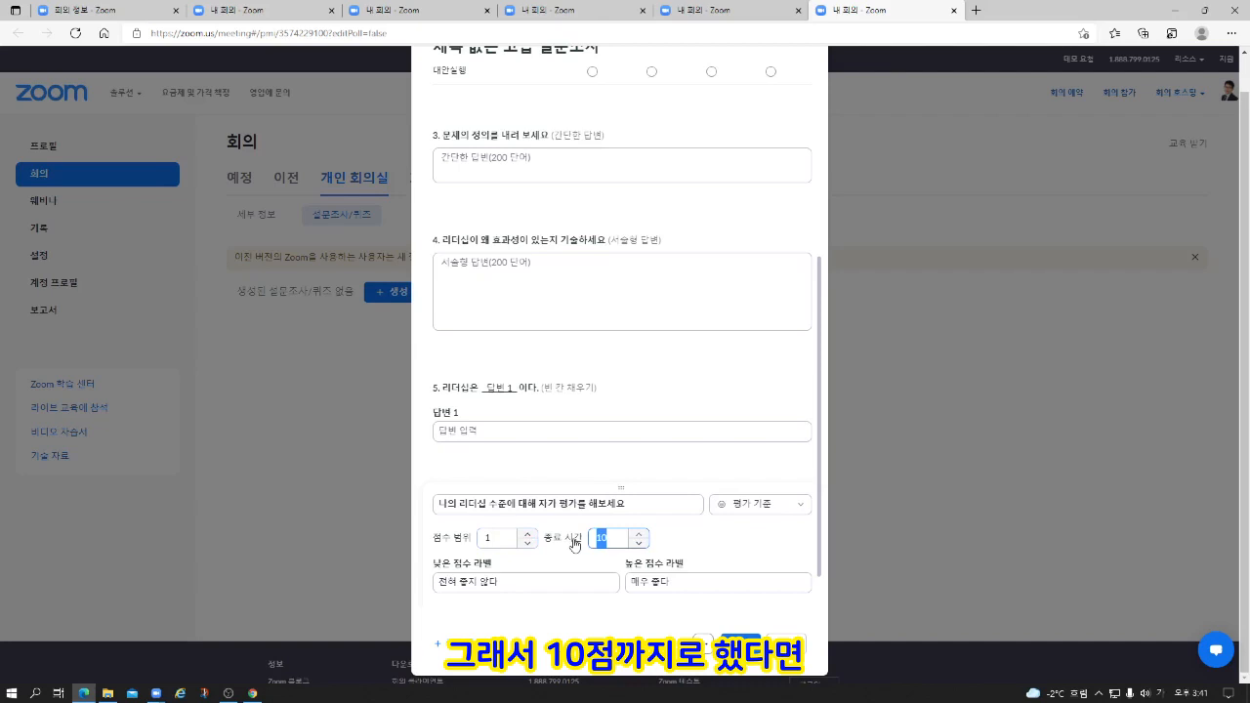
{"action": "left_click", "coordinate": [707, 553]}
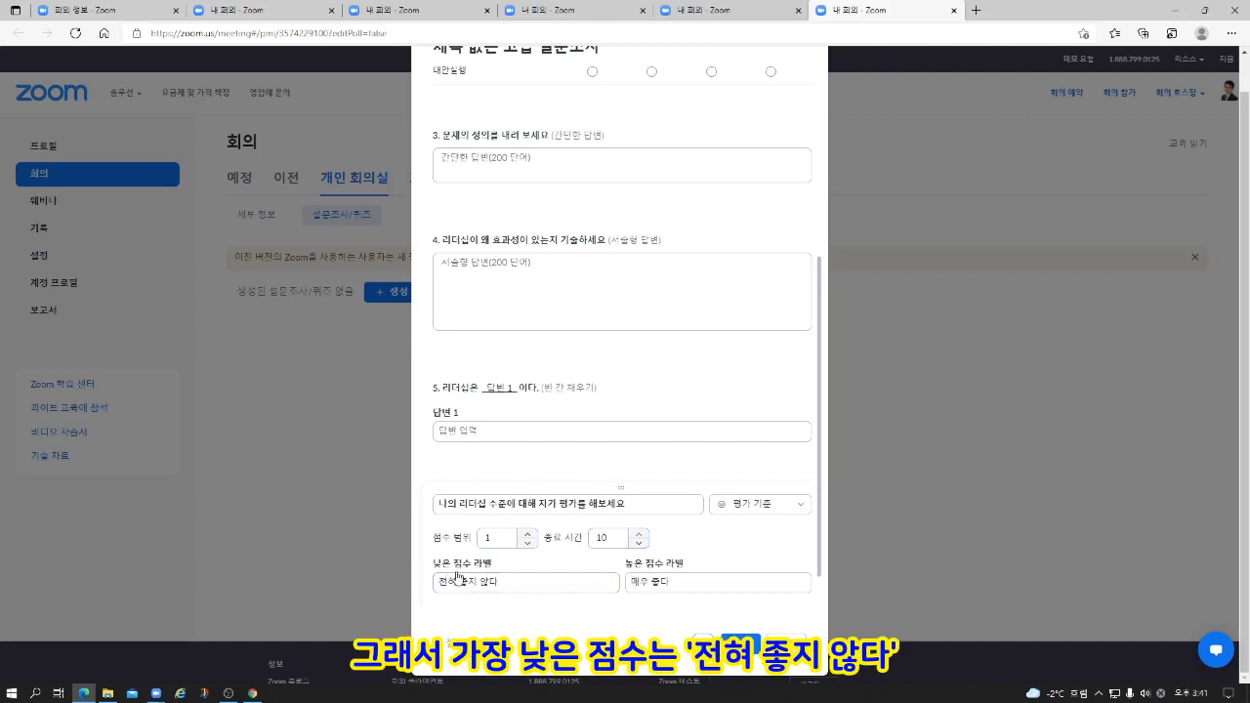
{"action": "left_click_drag", "start_coordinate": [498, 582], "coordinate": [393, 590]}
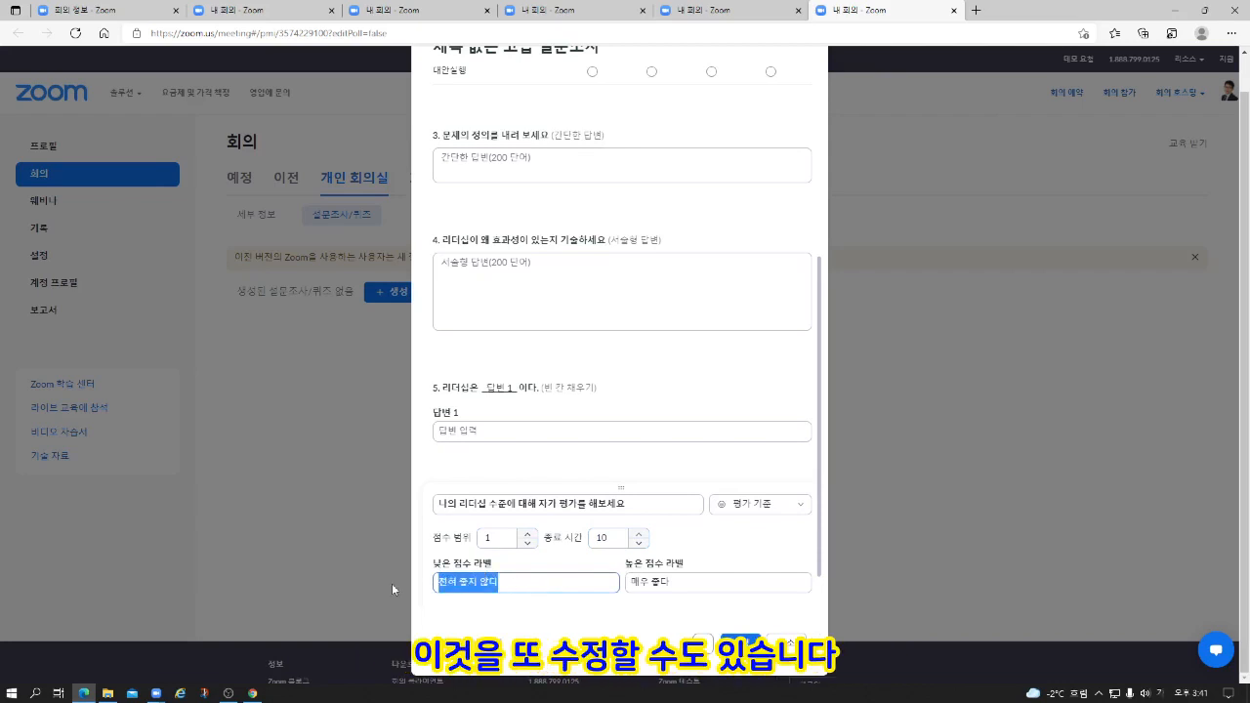
{"action": "left_click", "coordinate": [392, 582]}
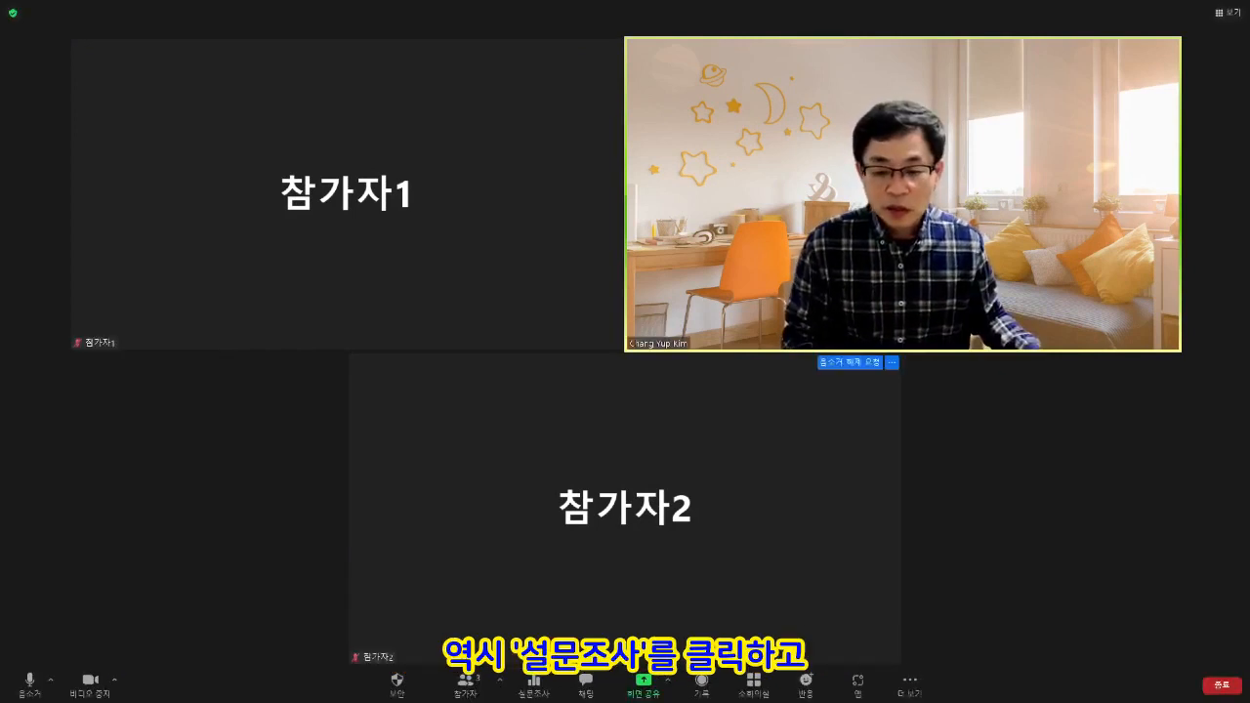
Step: From the Zoom meeting, open poll creation on the web and turn the six-question advanced poll into a quiz
{"action": "left_click", "coordinate": [534, 681]}
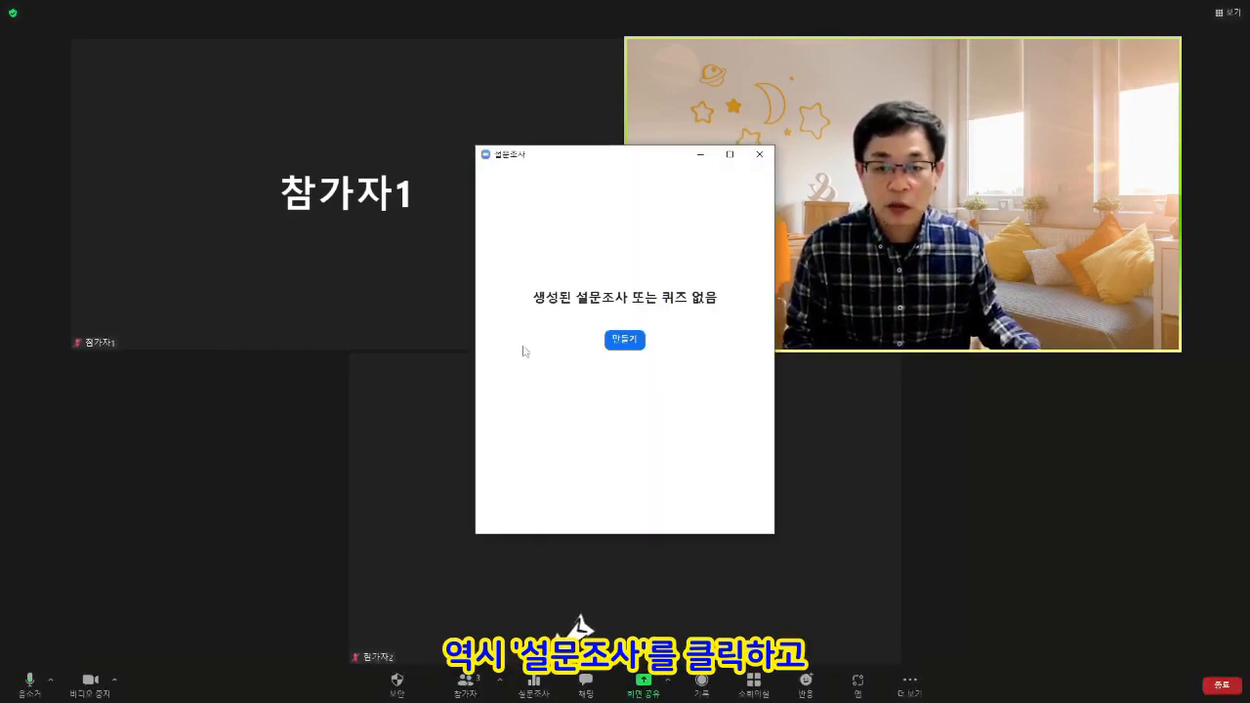
{"action": "left_click", "coordinate": [625, 340]}
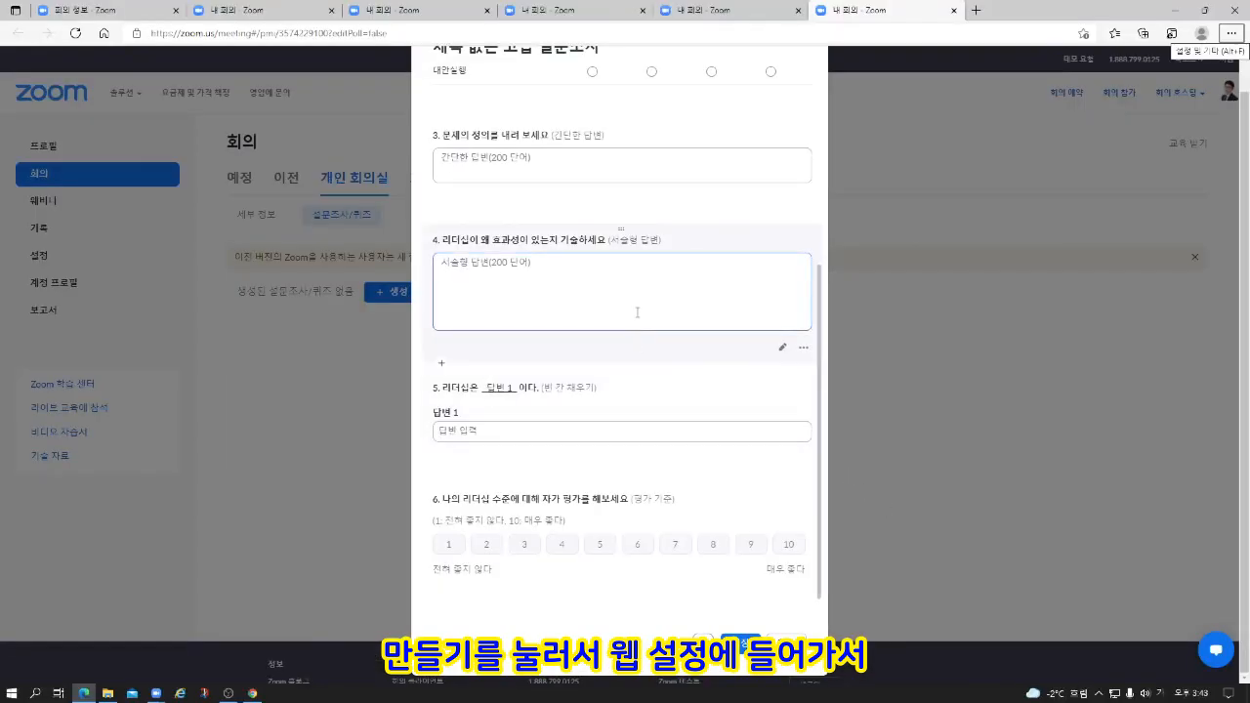
{"action": "scroll", "coordinate": [634, 342], "scroll_direction": "up", "scroll_amount": 3}
{"action": "scroll", "coordinate": [642, 325], "scroll_direction": "down", "scroll_amount": 3}
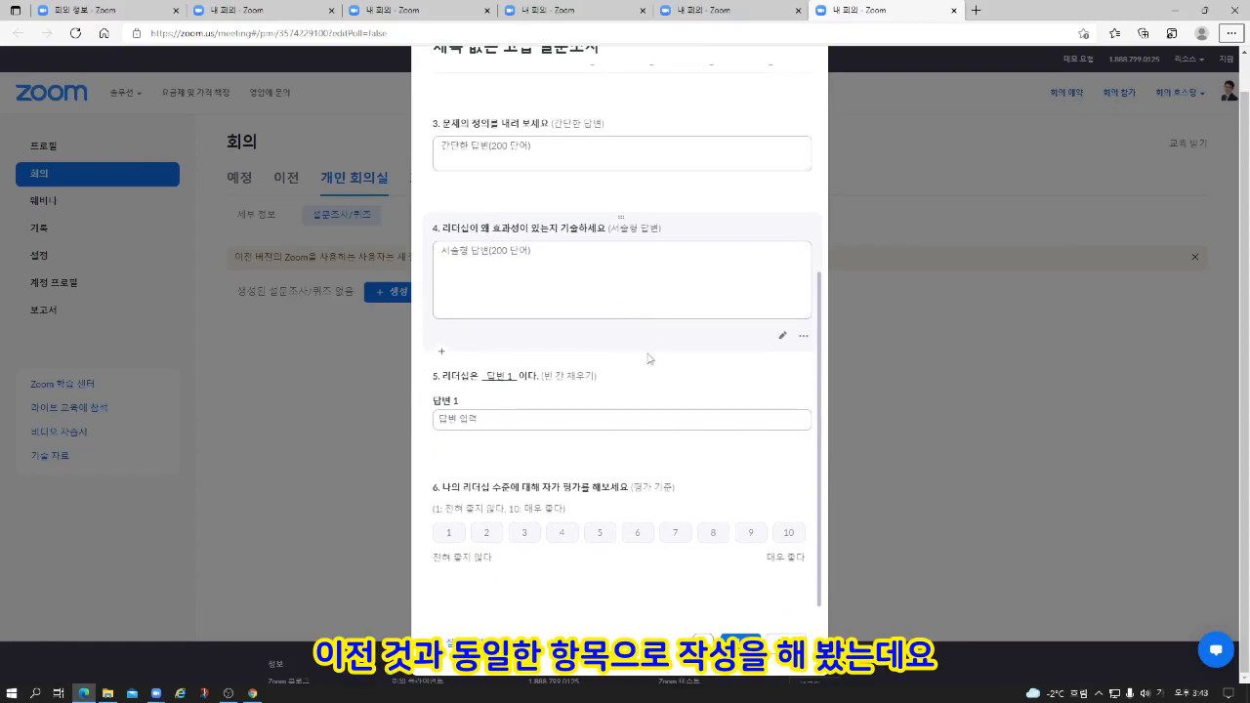
{"action": "scroll", "coordinate": [645, 360], "scroll_direction": "up", "scroll_amount": 5}
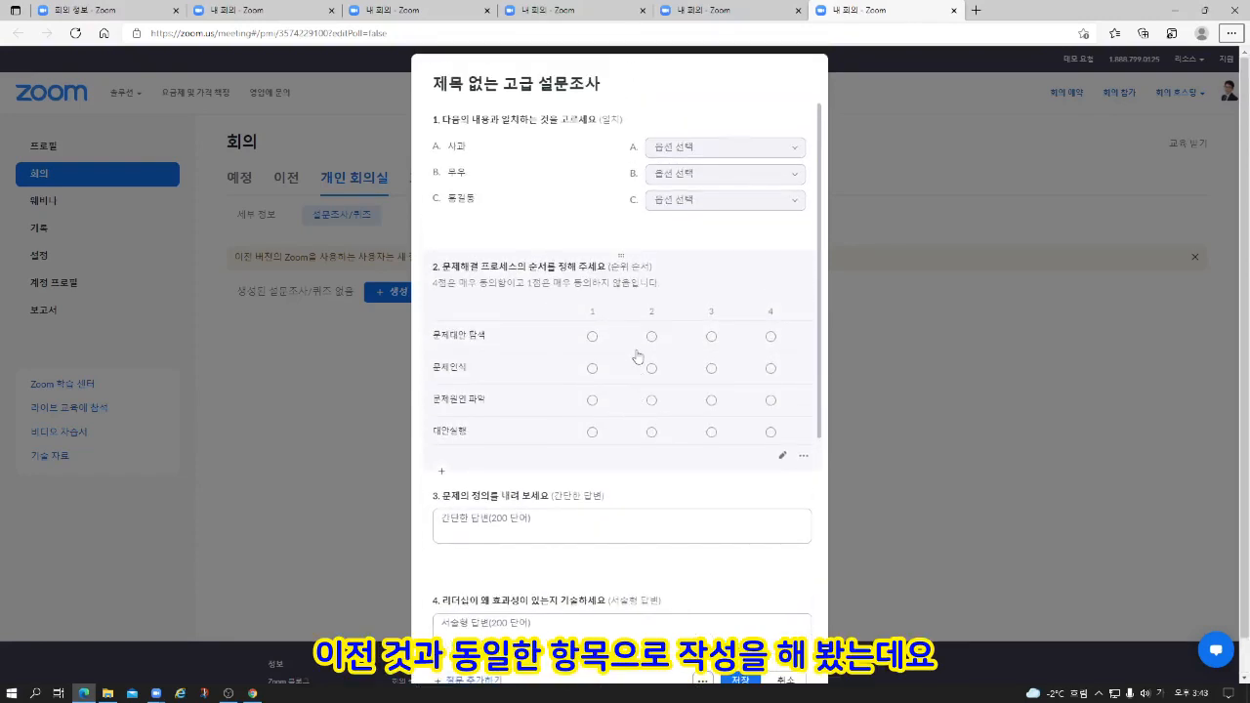
{"action": "scroll", "coordinate": [664, 488], "scroll_direction": "down", "scroll_amount": 5}
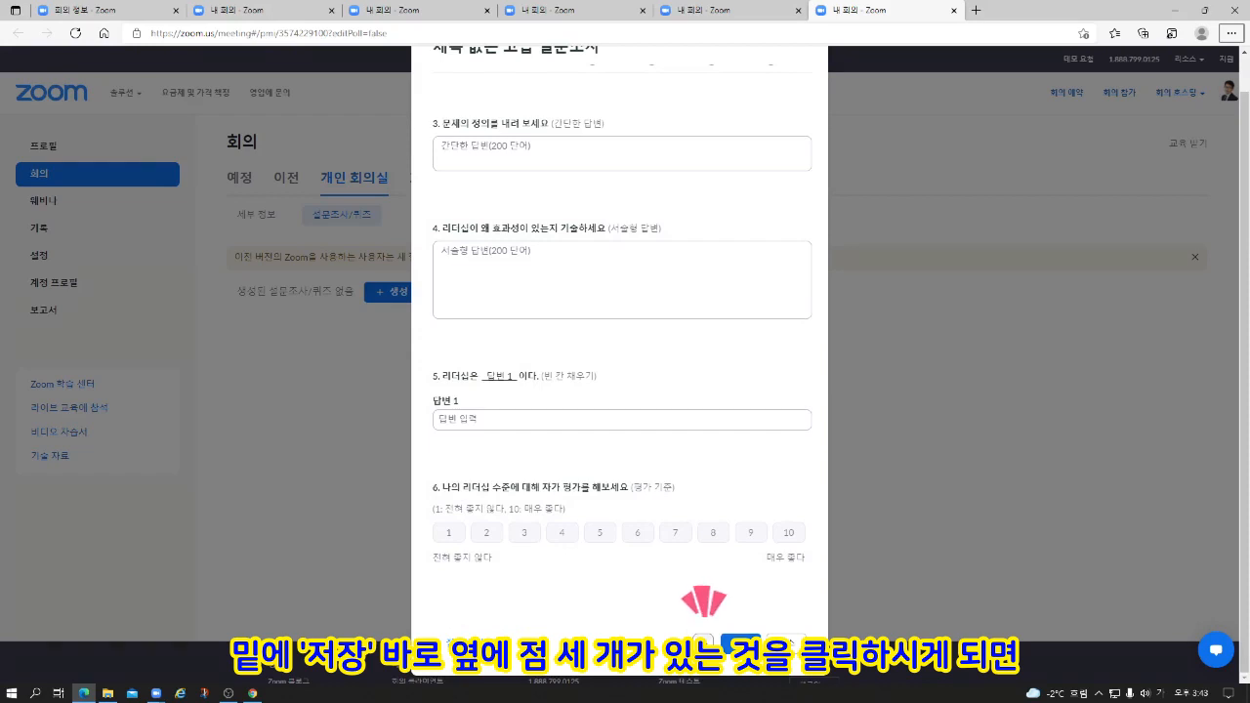
{"action": "left_click", "coordinate": [702, 641]}
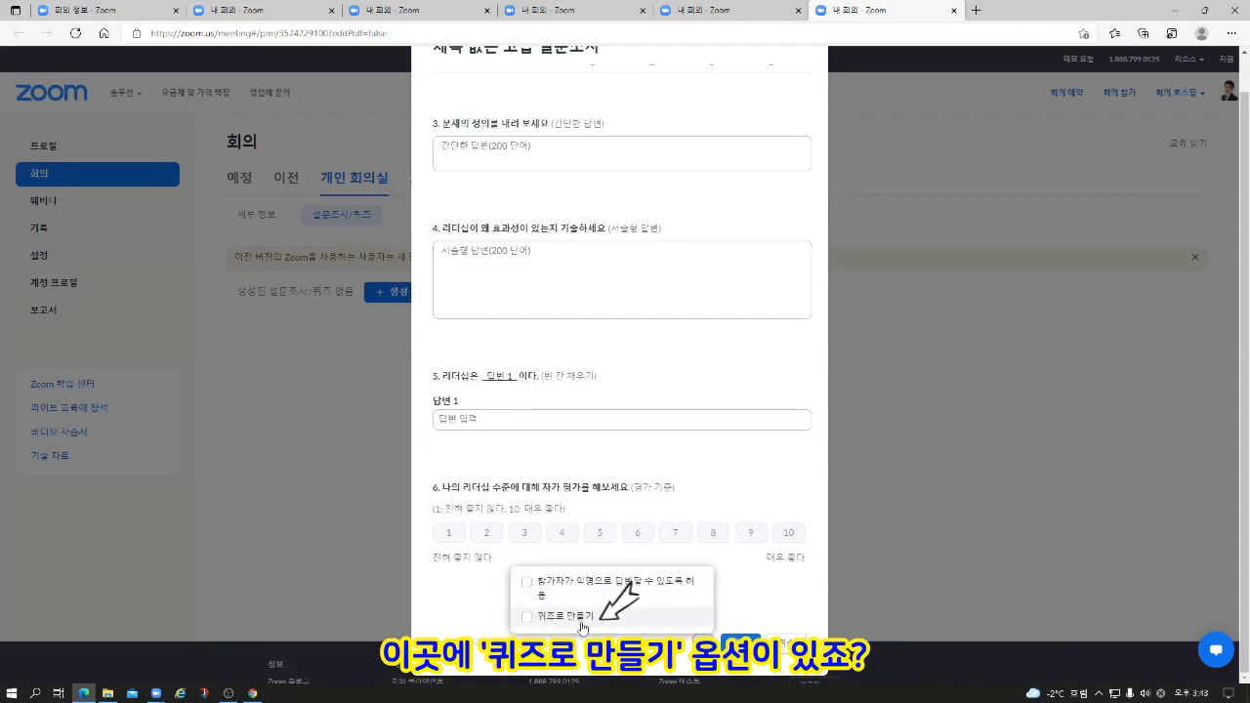
{"action": "left_click", "coordinate": [527, 616]}
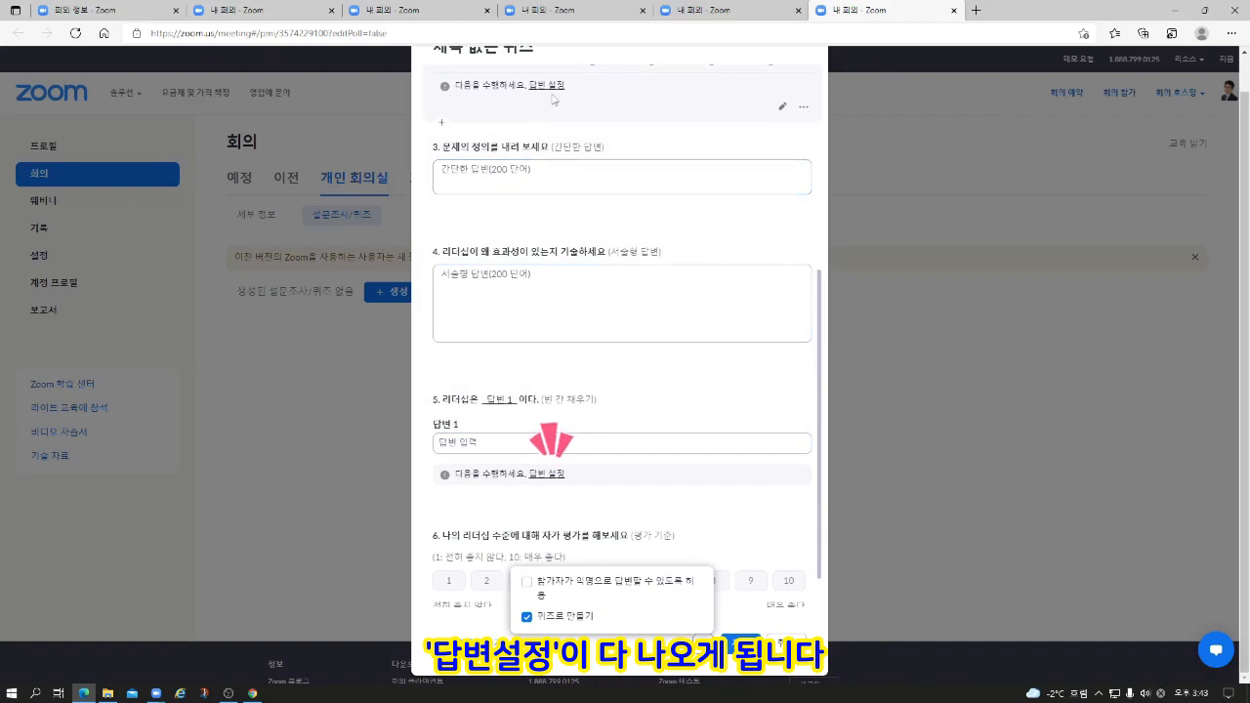
Step: Set the correct answers of matching question 1 to 과일 for A, 채소 for B and 사람 for C
{"action": "scroll", "coordinate": [635, 293], "scroll_direction": "up", "scroll_amount": 4}
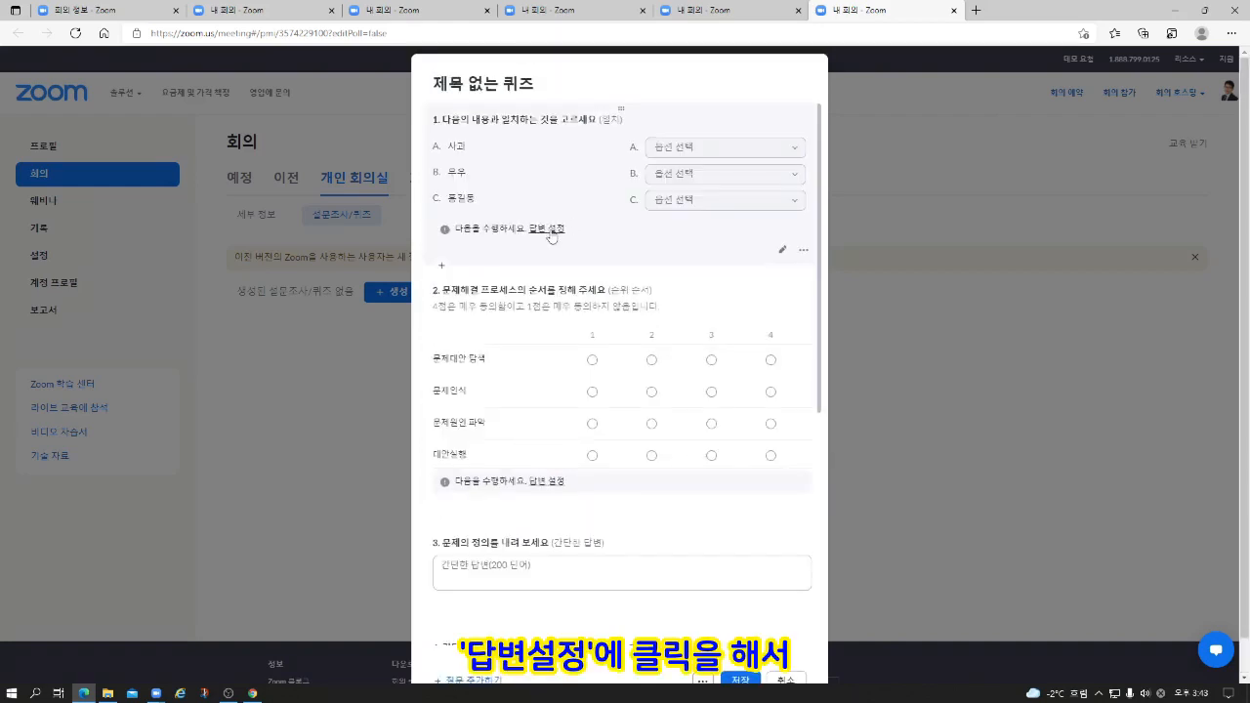
{"action": "left_click", "coordinate": [547, 228]}
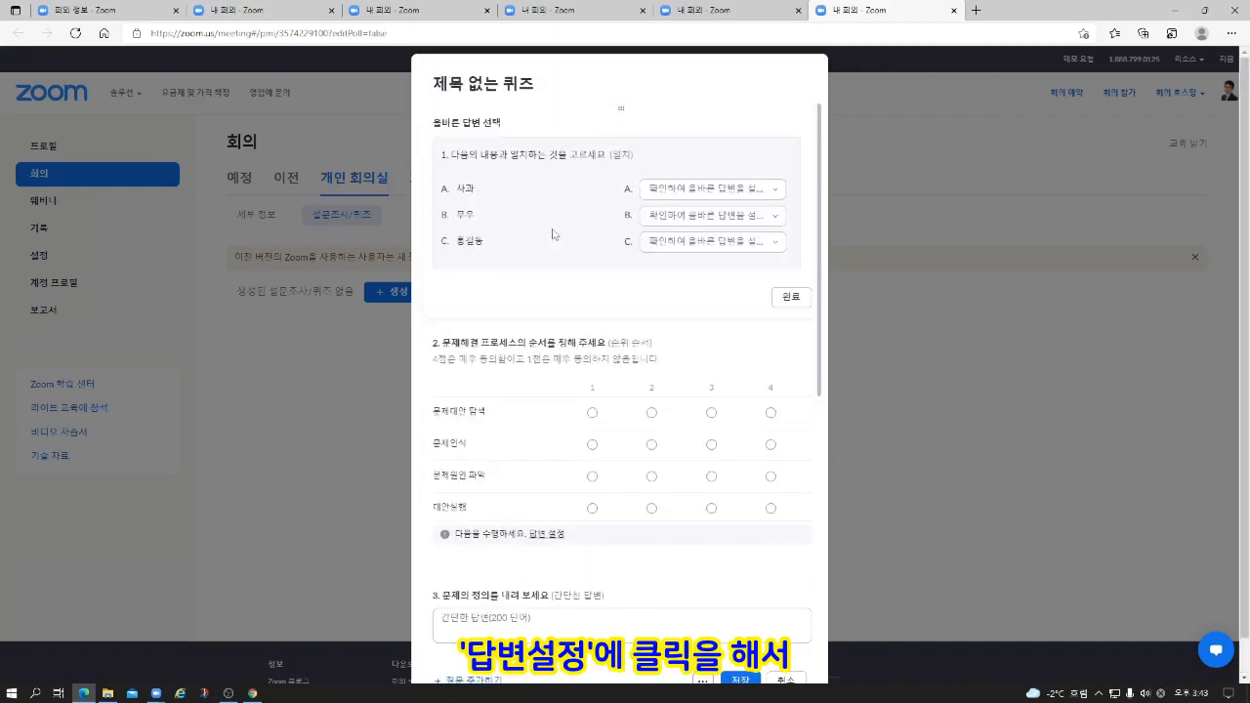
{"action": "left_click", "coordinate": [732, 189]}
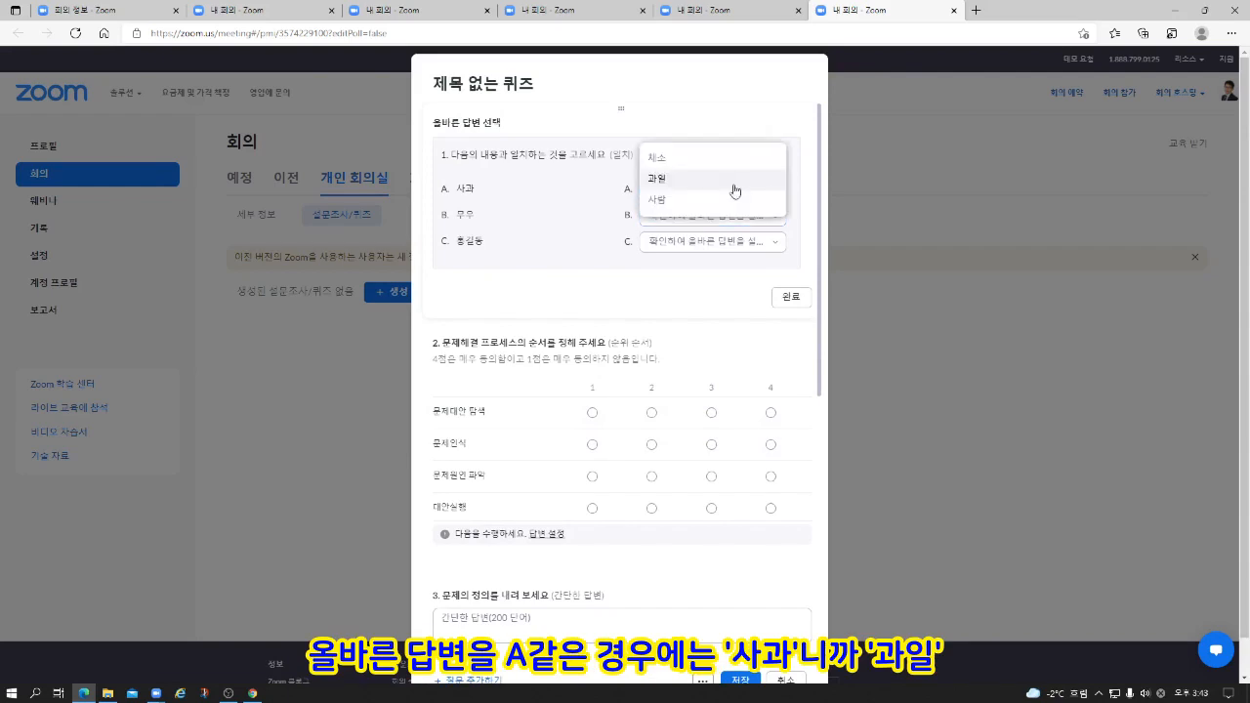
{"action": "left_click", "coordinate": [683, 179]}
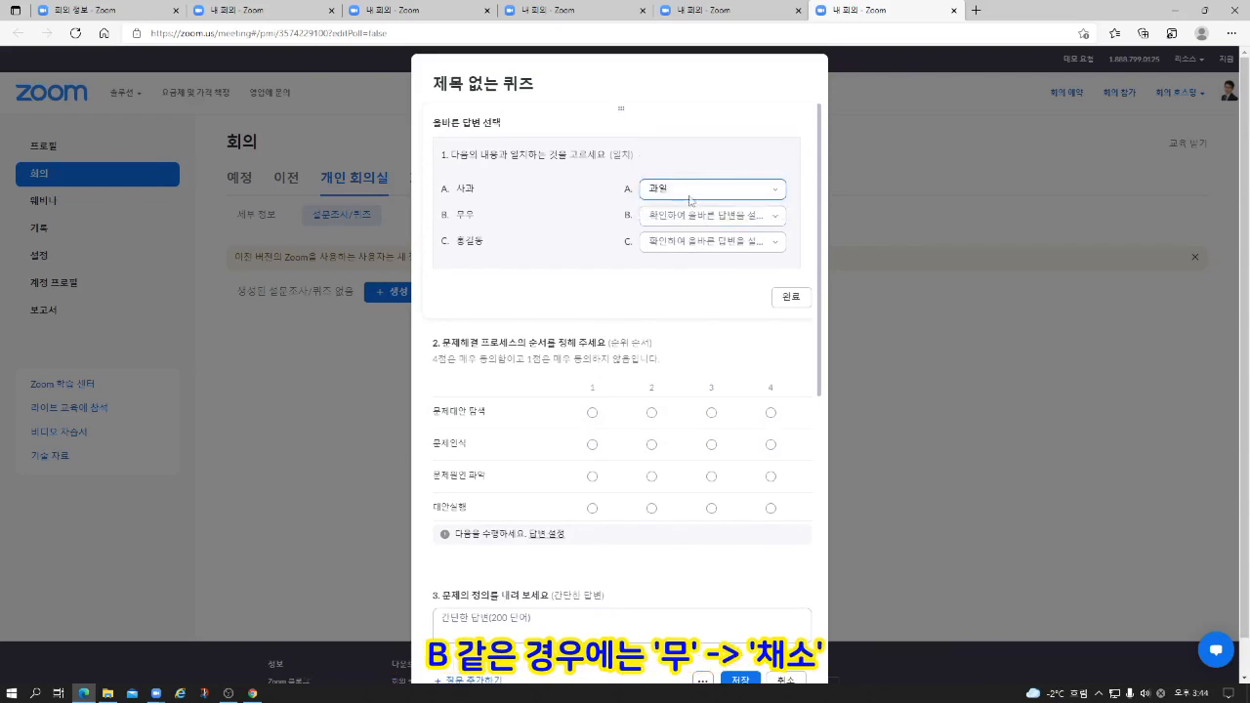
{"action": "left_click", "coordinate": [674, 217]}
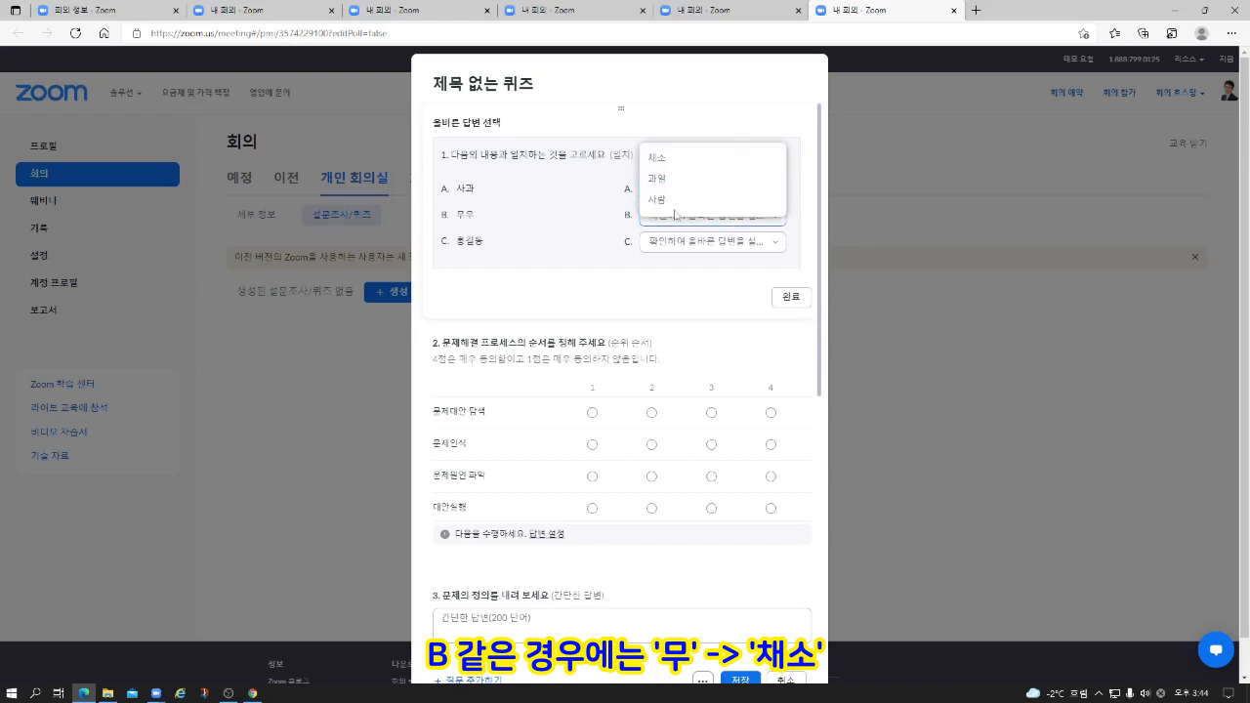
{"action": "left_click", "coordinate": [675, 161]}
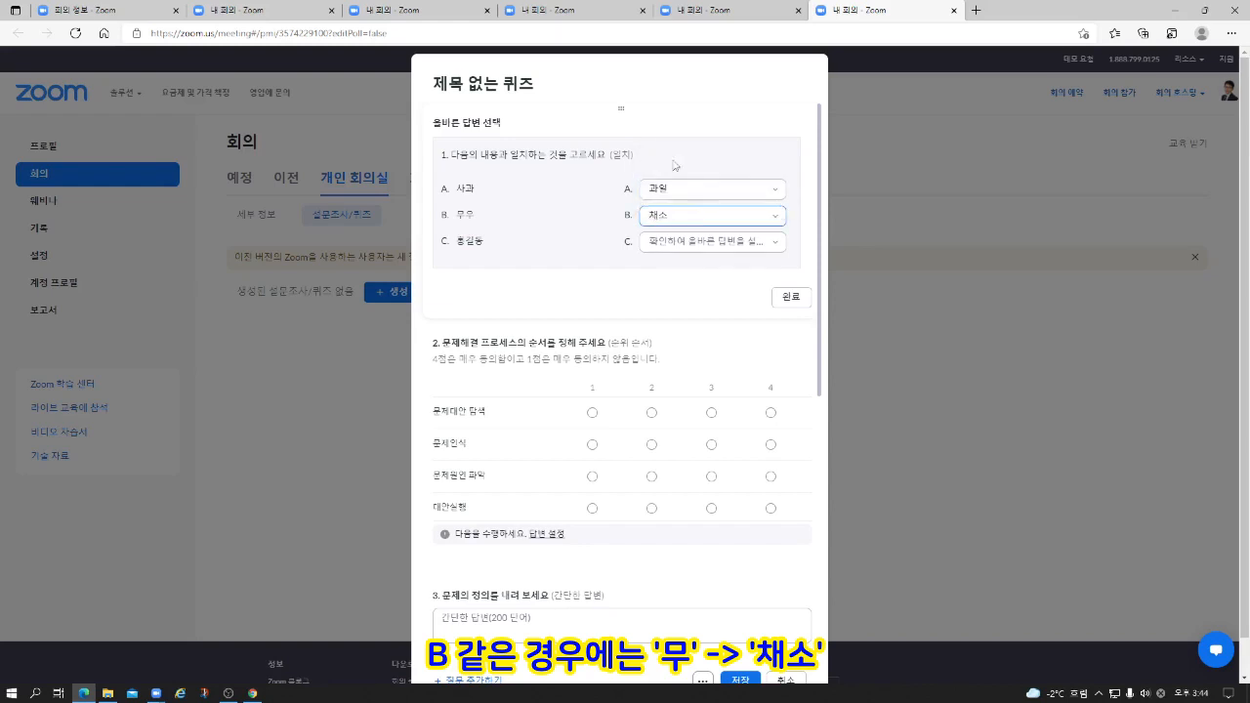
{"action": "left_click", "coordinate": [674, 240]}
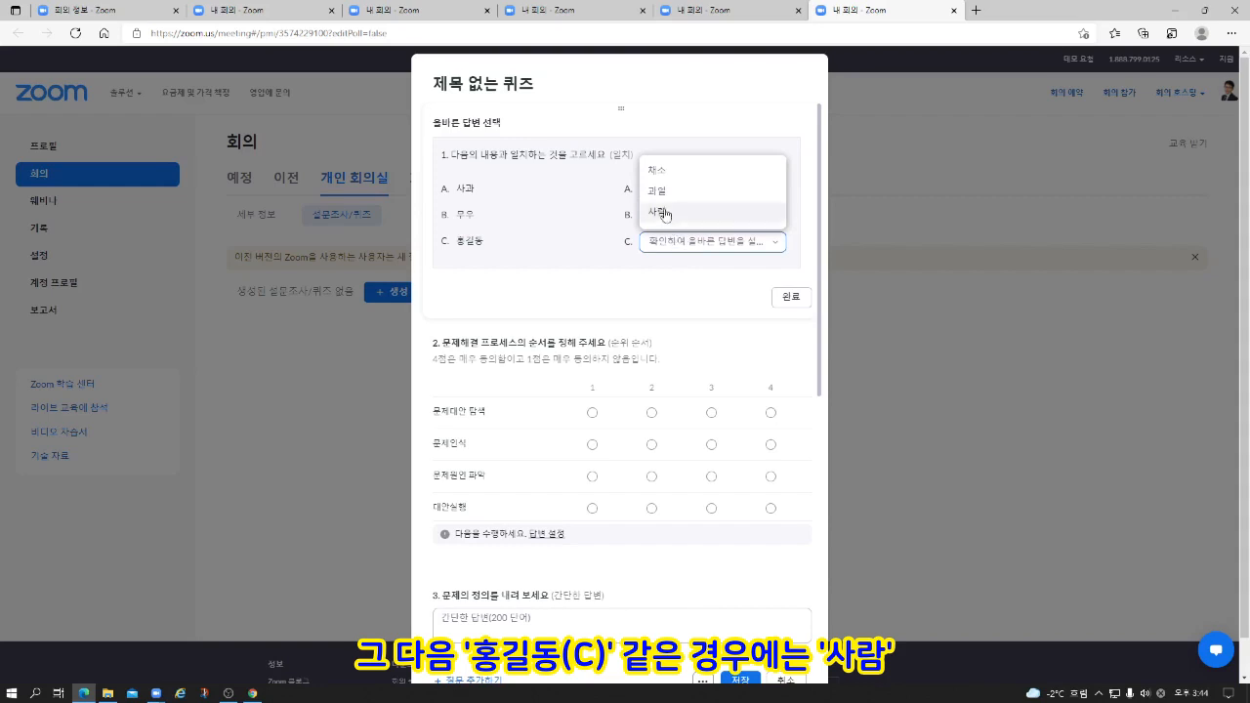
{"action": "left_click", "coordinate": [658, 212]}
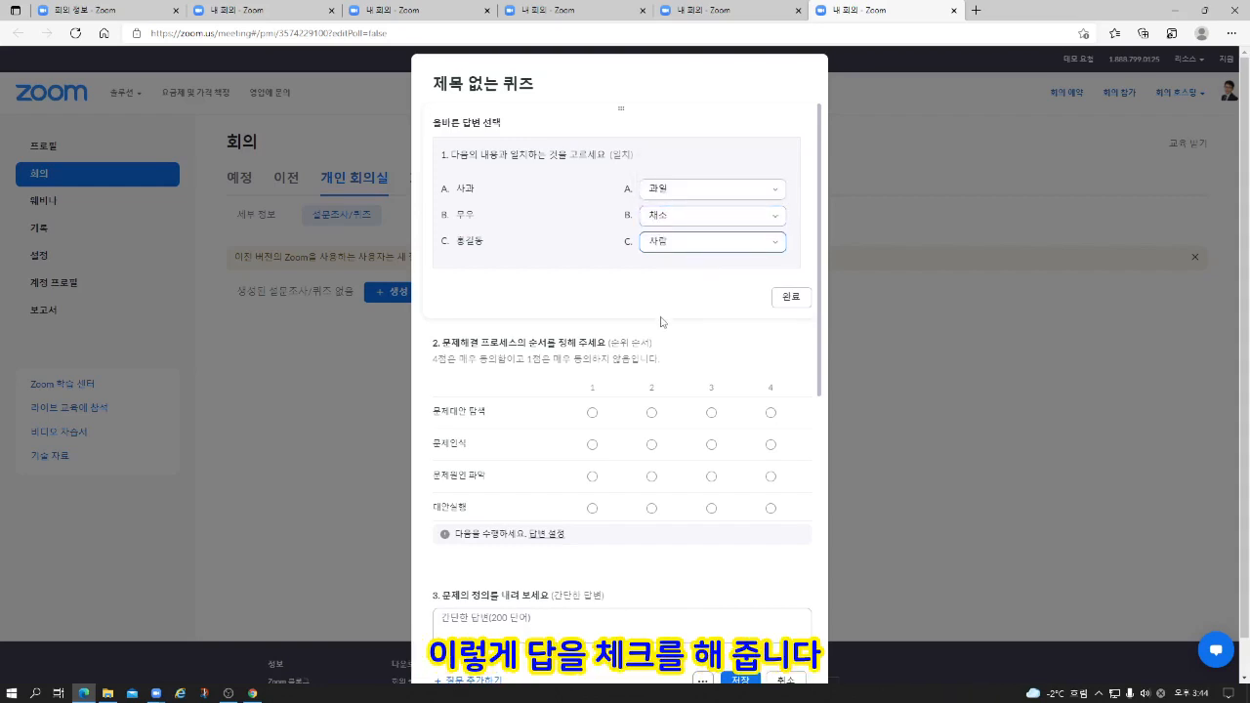
Step: Set question 2's correct ranking to 문제인식 1, 문제원인 파악 2, 문제대안 탐색 3 and 대안실행 4
{"action": "scroll", "coordinate": [660, 324], "scroll_direction": "down", "scroll_amount": 2}
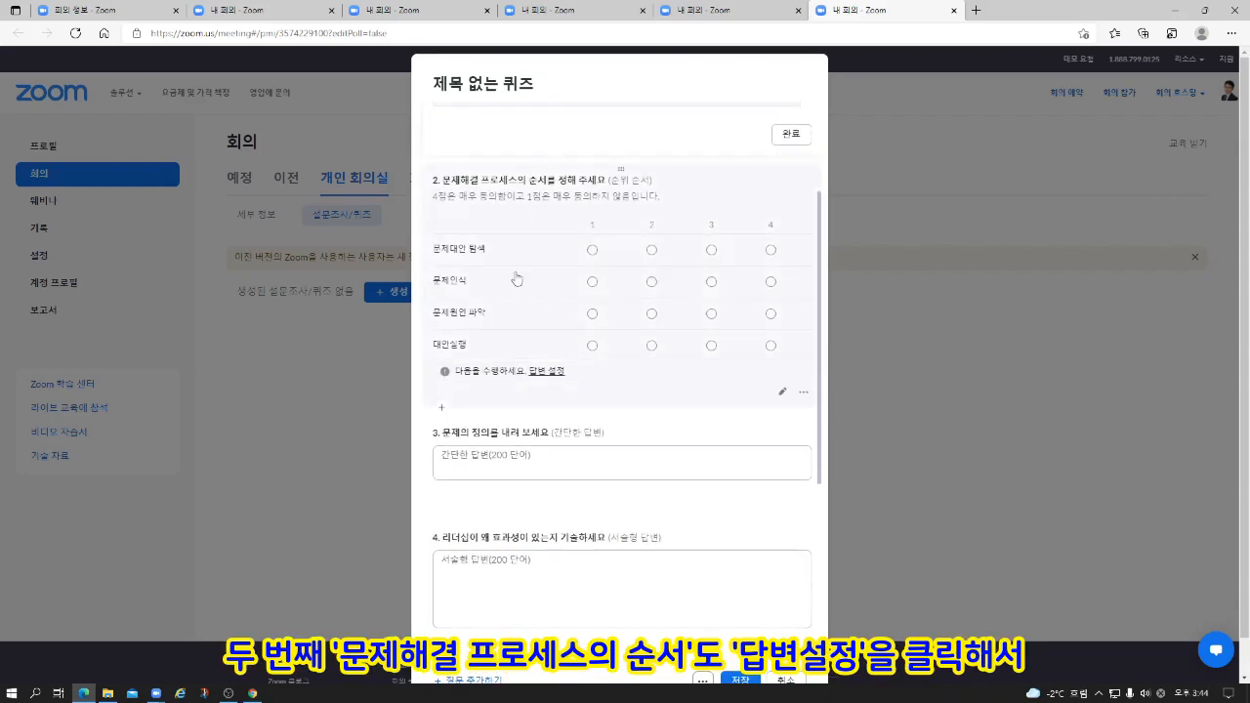
{"action": "left_click", "coordinate": [547, 371]}
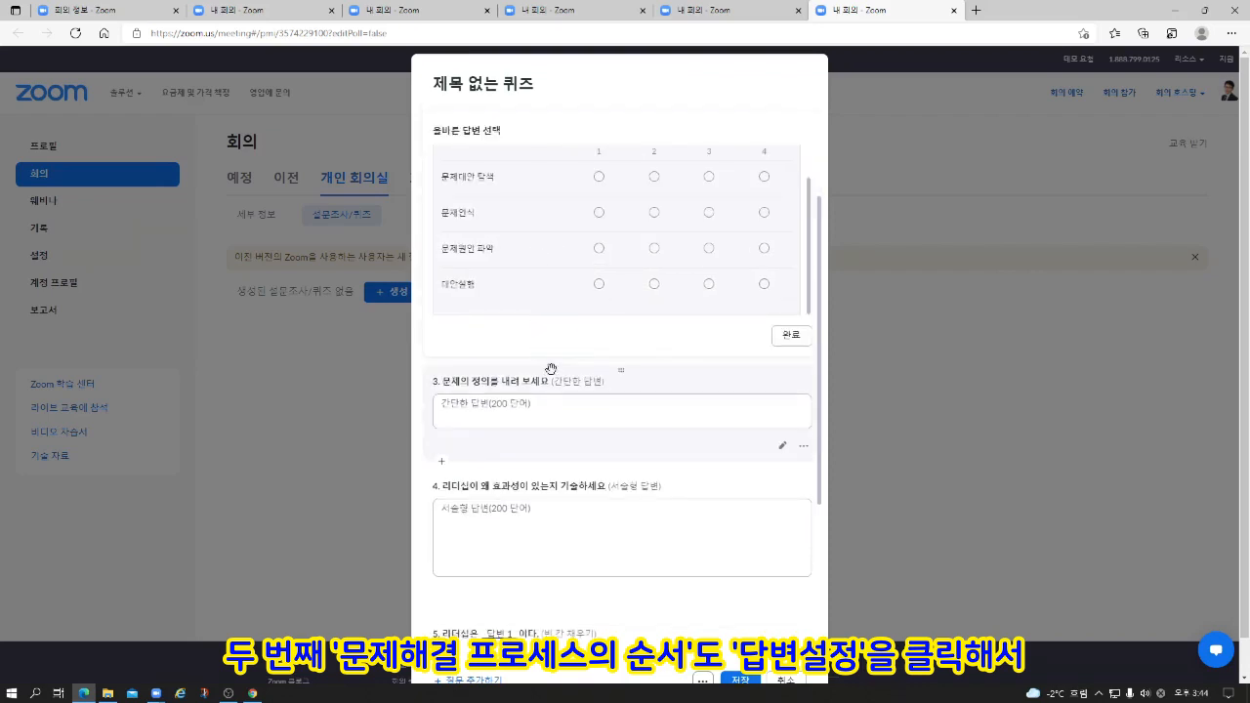
{"action": "left_click", "coordinate": [599, 213]}
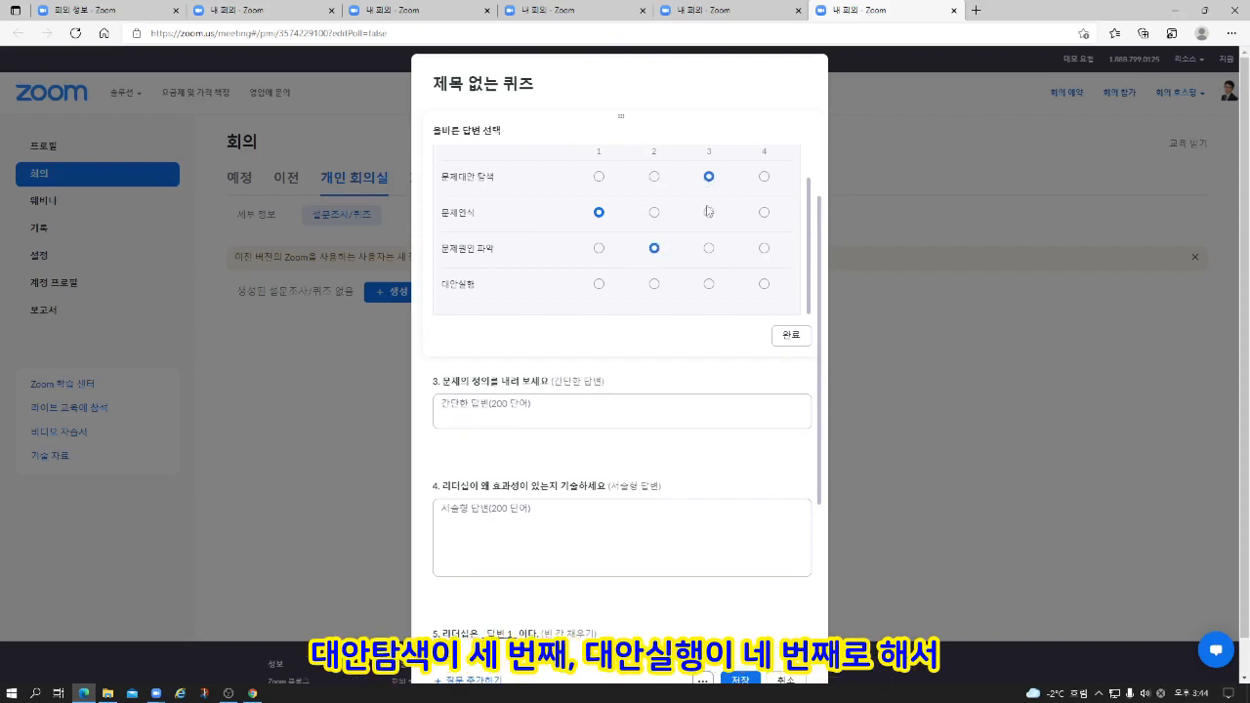
{"action": "left_click", "coordinate": [763, 286]}
{"action": "left_click", "coordinate": [781, 336]}
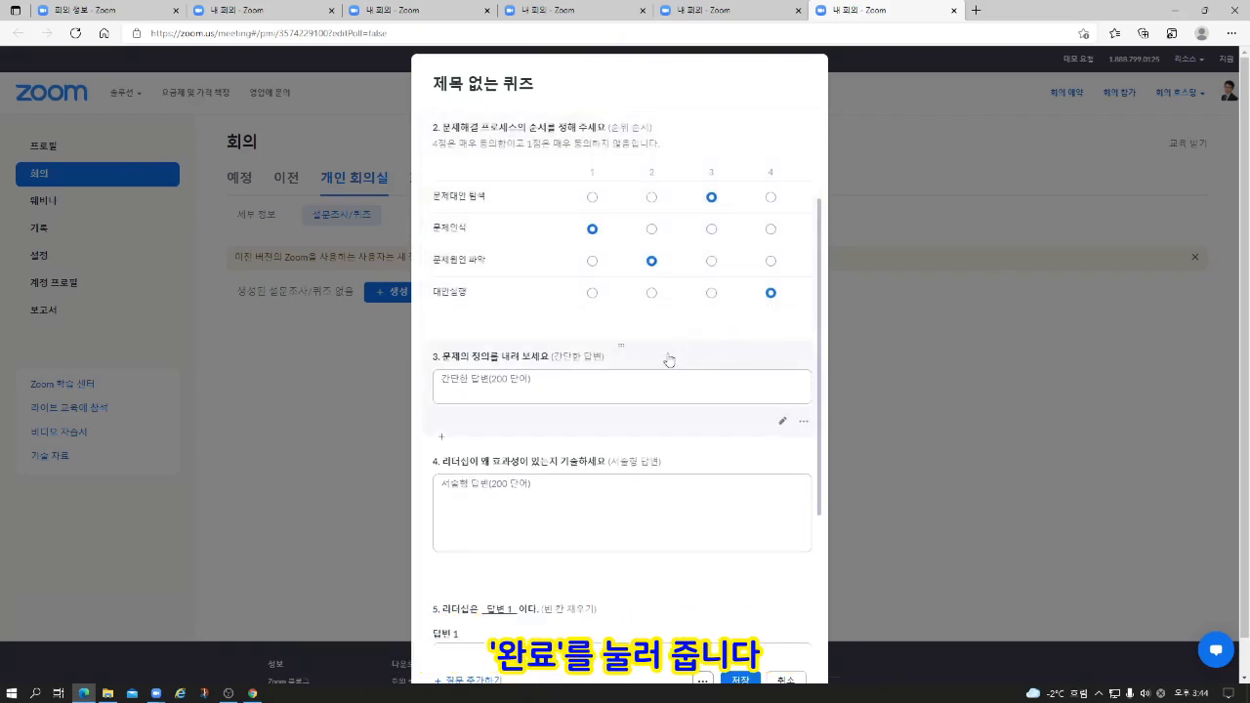
Step: Set the correct answer for the blank in question 5 to "긍정적 영향력이다" and save the quiz
{"action": "scroll", "coordinate": [664, 353], "scroll_direction": "down", "scroll_amount": 1}
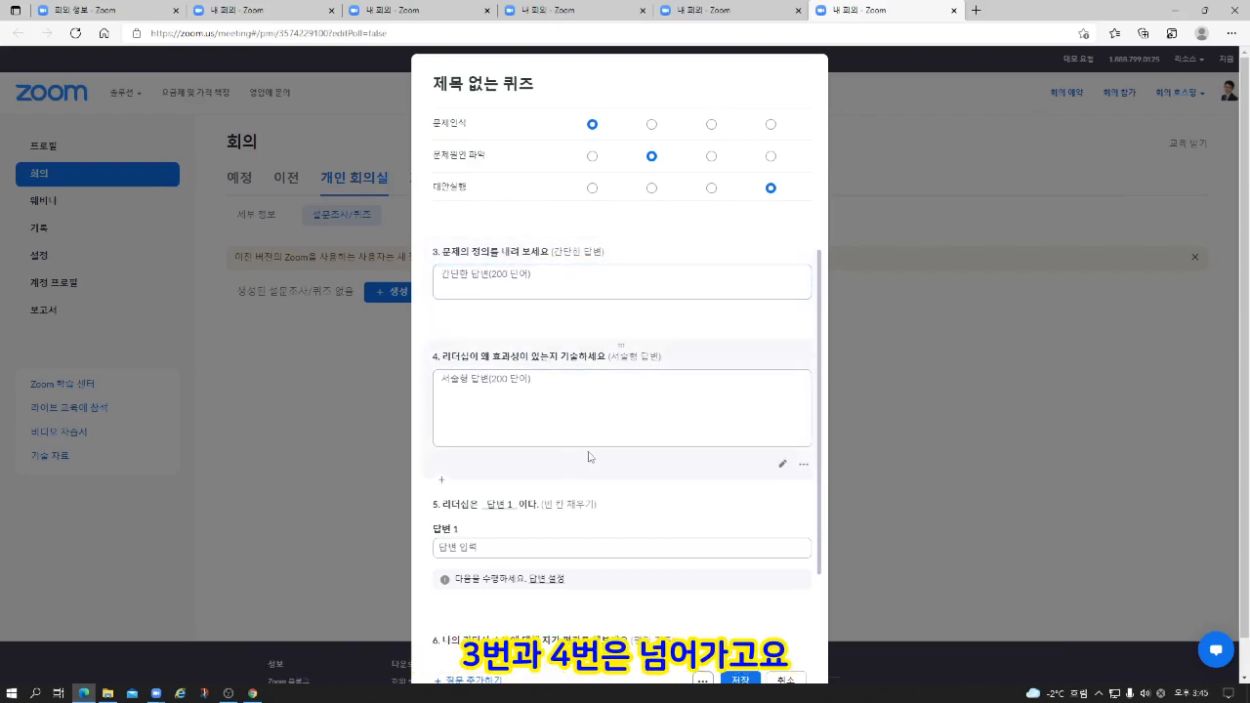
{"action": "scroll", "coordinate": [588, 456], "scroll_direction": "down", "scroll_amount": 1}
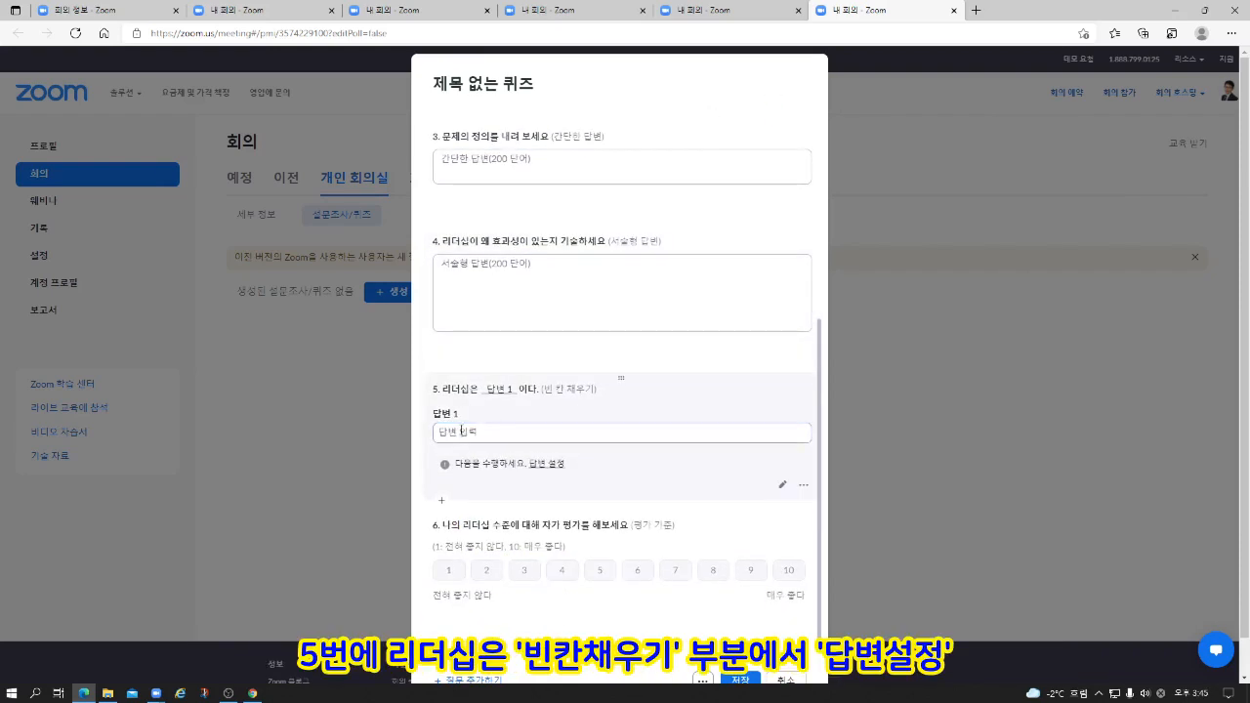
{"action": "left_click", "coordinate": [541, 467]}
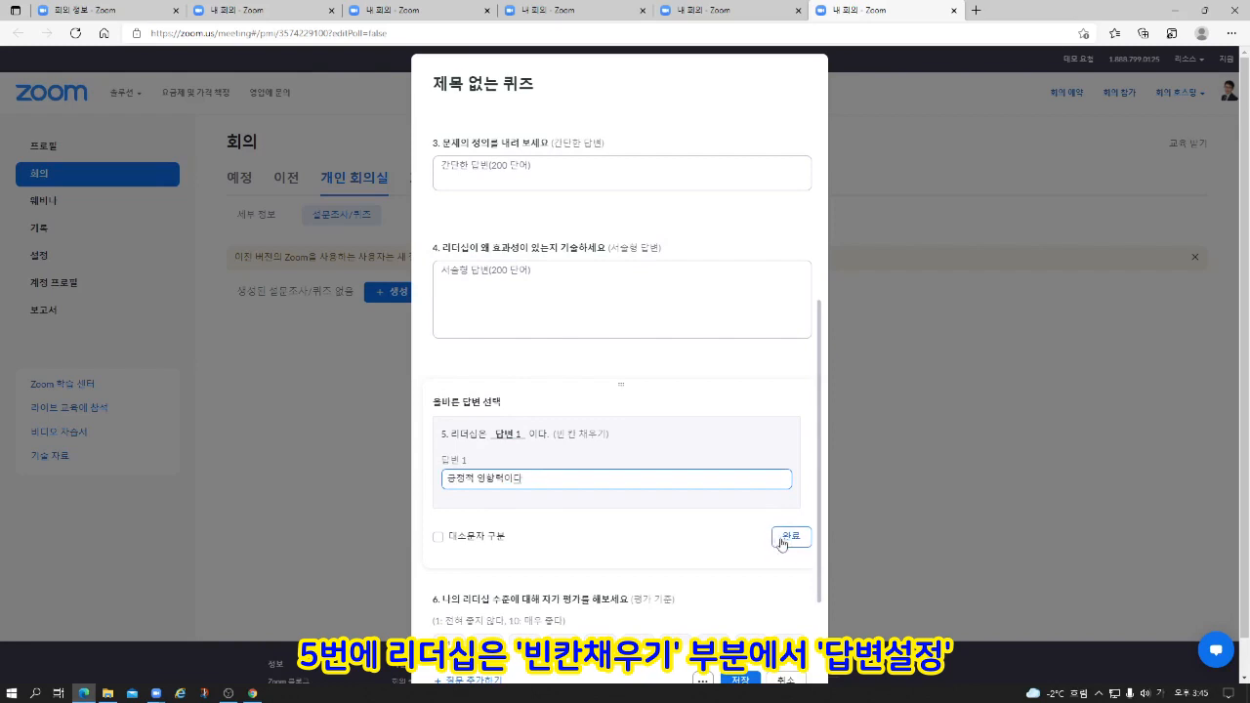
{"action": "left_click", "coordinate": [791, 538]}
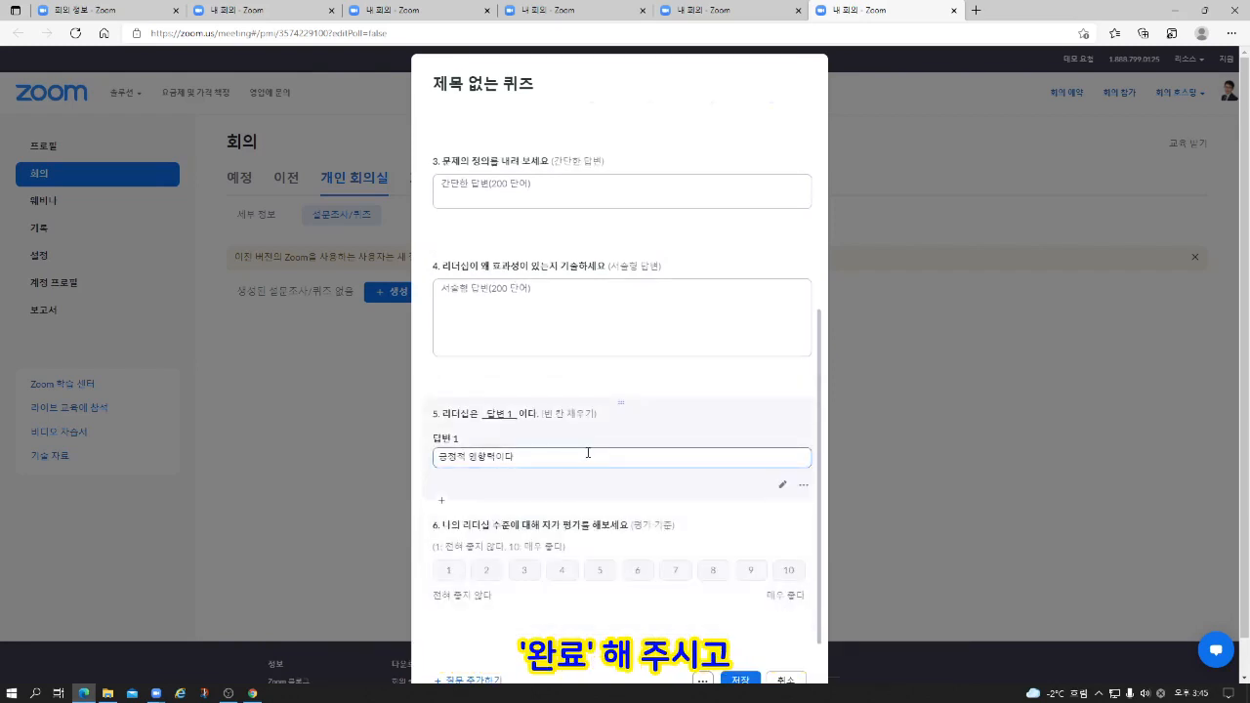
{"action": "scroll", "coordinate": [515, 509], "scroll_direction": "down", "scroll_amount": 1}
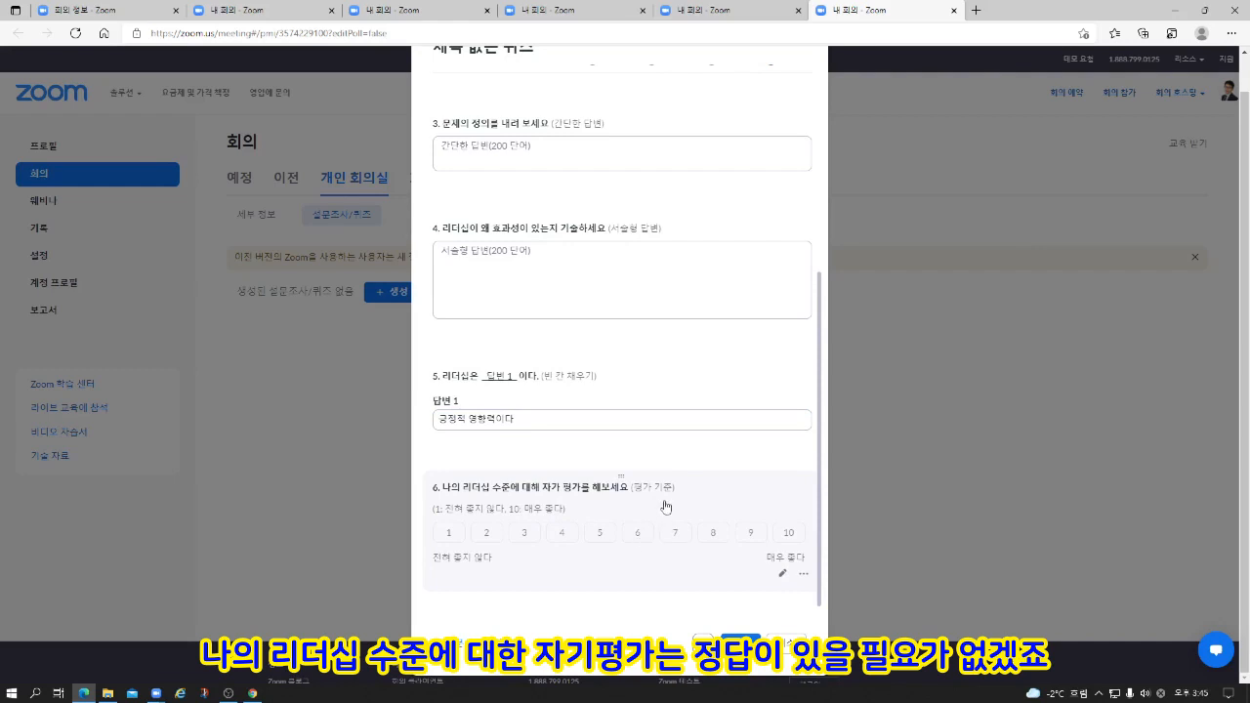
{"action": "left_click", "coordinate": [740, 641]}
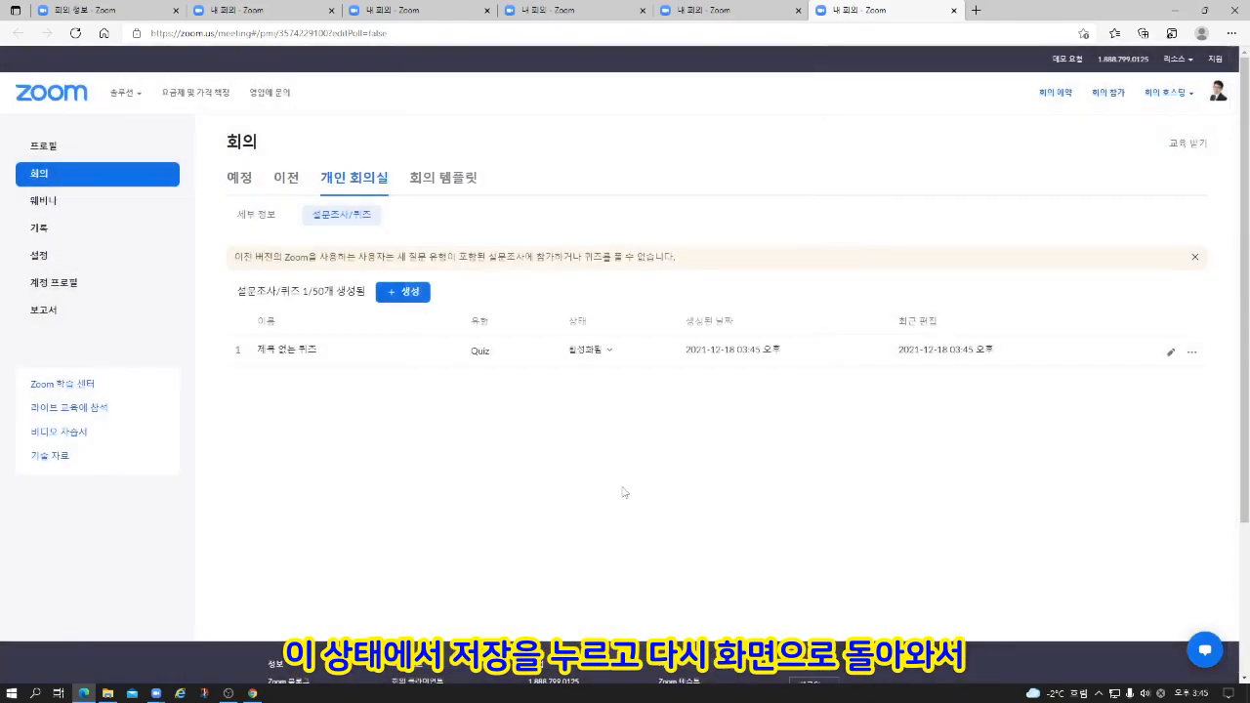
Step: Switch to the Zoom meeting, open its polls and start the saved quiz for the participants
{"action": "left_click", "coordinate": [156, 693]}
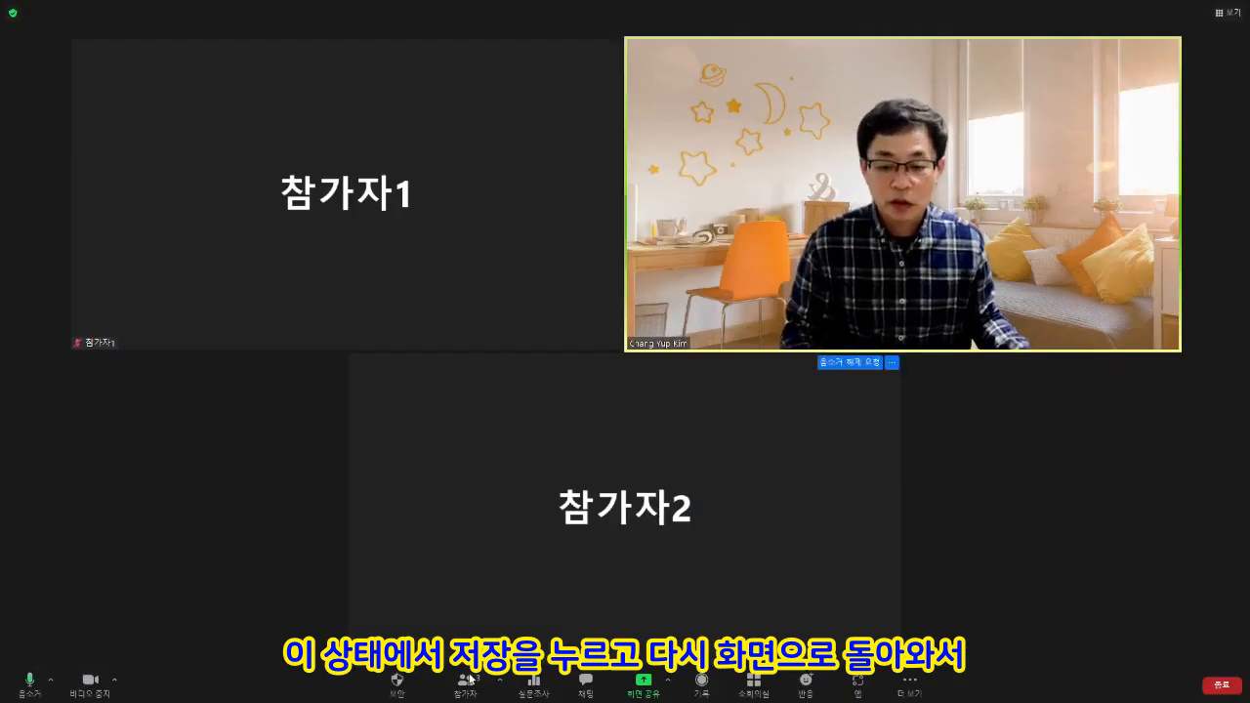
{"action": "left_click", "coordinate": [518, 689]}
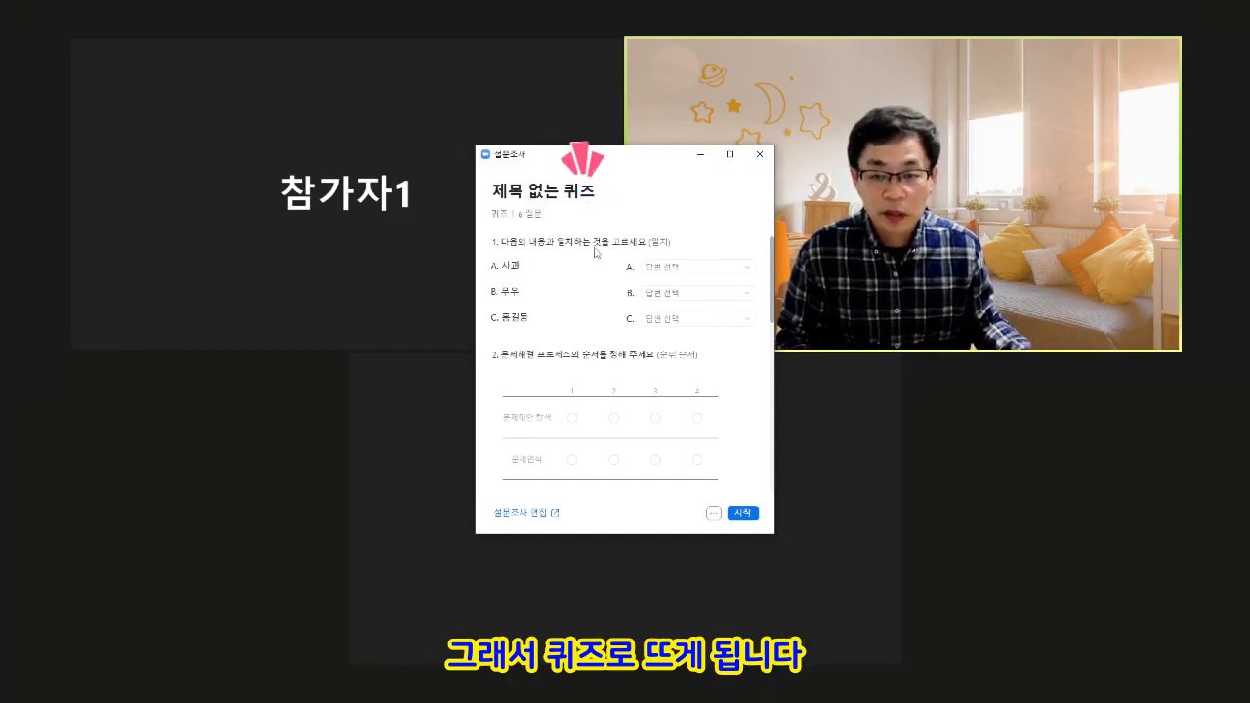
{"action": "left_click", "coordinate": [743, 514]}
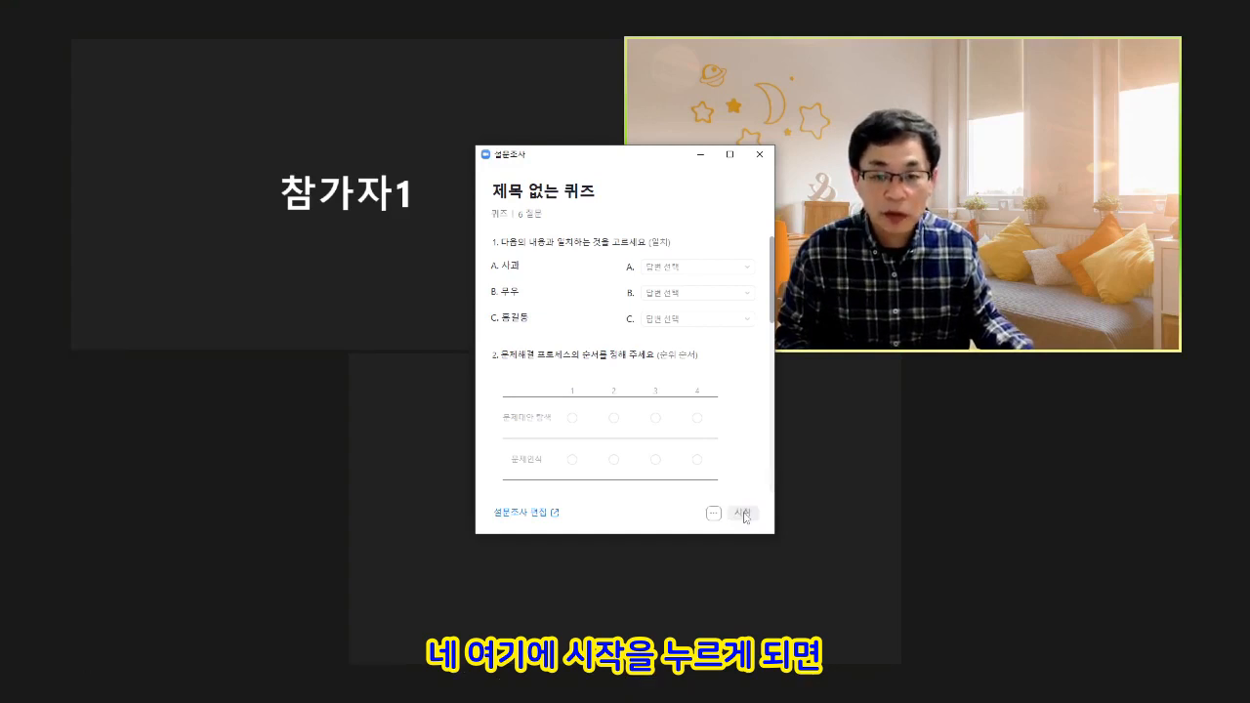
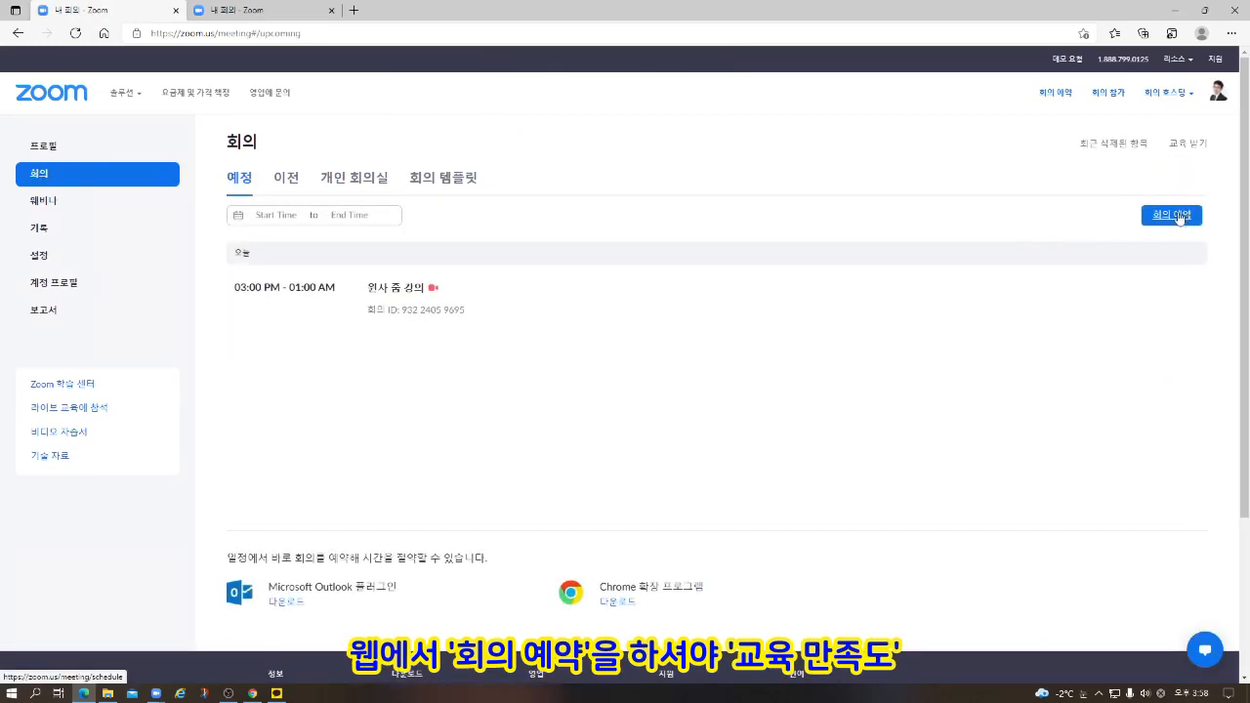
Step: Schedule a new meeting with the topic 원사 줌 강의, keep the default options and save it
{"action": "left_click", "coordinate": [1178, 216]}
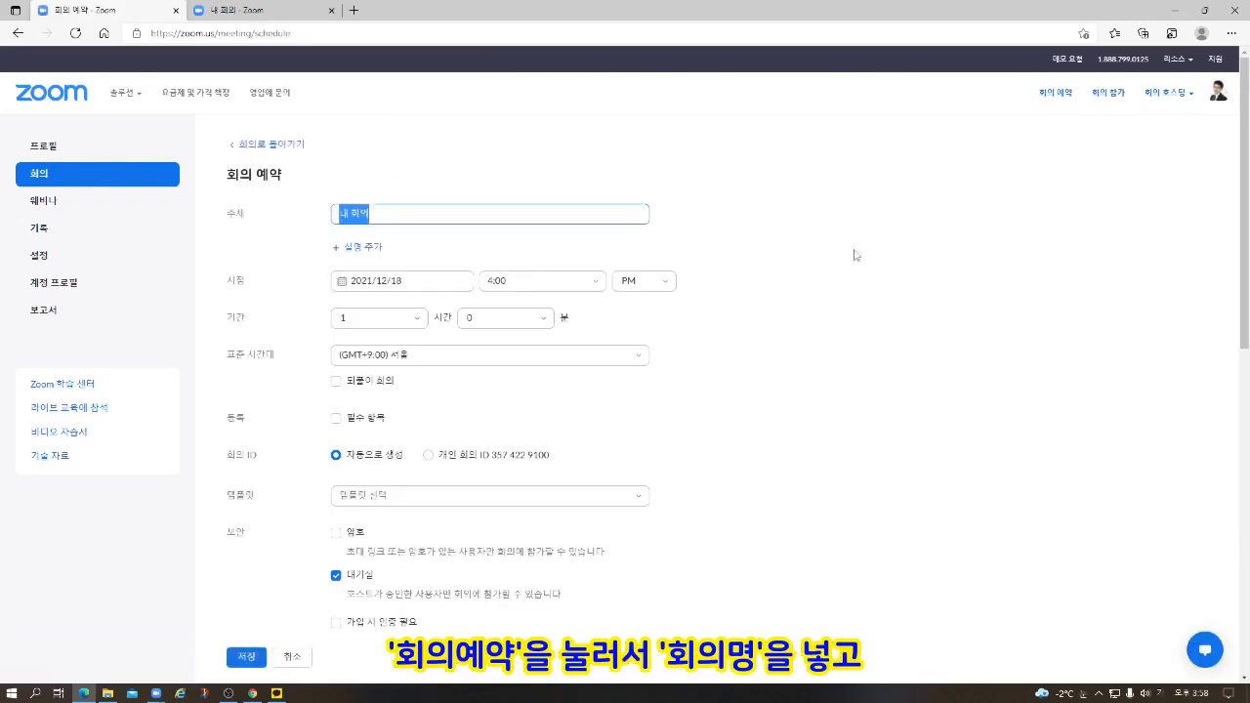
{"action": "type", "text": "회사 줌 강의"}
{"action": "scroll", "coordinate": [466, 320], "scroll_direction": "down", "scroll_amount": 3}
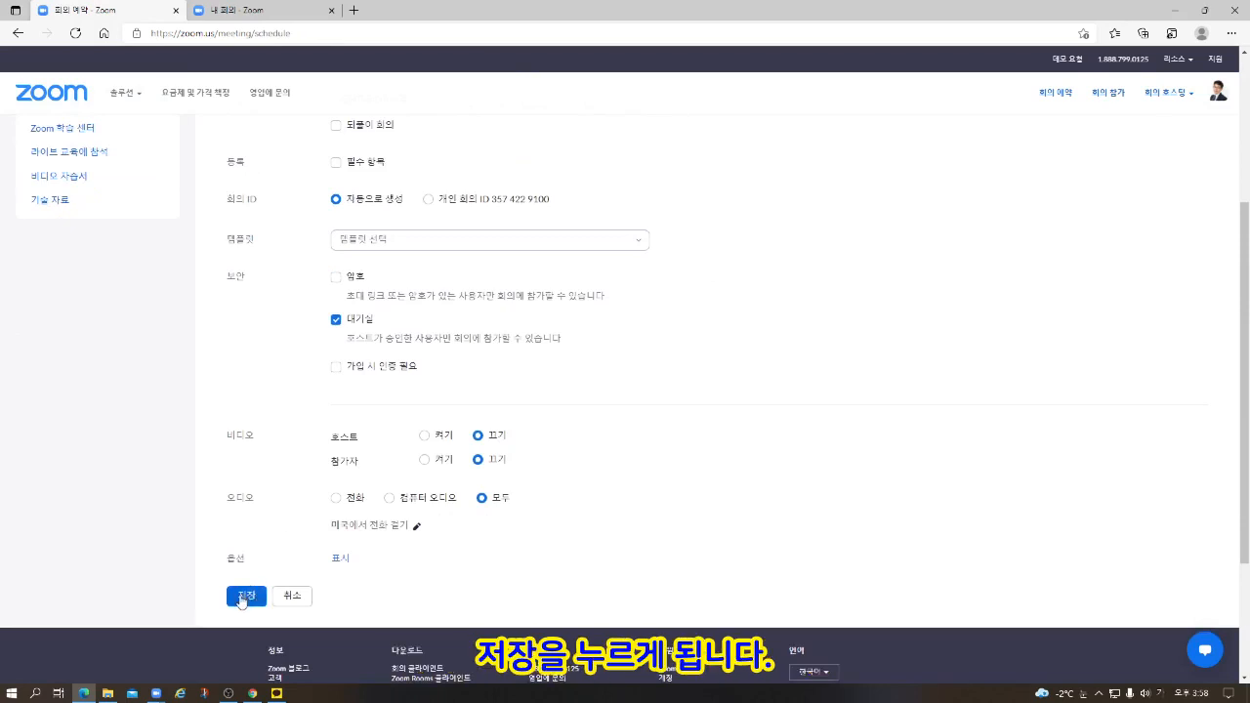
{"action": "left_click", "coordinate": [246, 596]}
Step: Create a new survey for the 원사 줌 강의 meeting with the single-choice question 귀하의 직급은 and the choices 3급, 4급 and 5급
{"action": "left_click", "coordinate": [404, 289]}
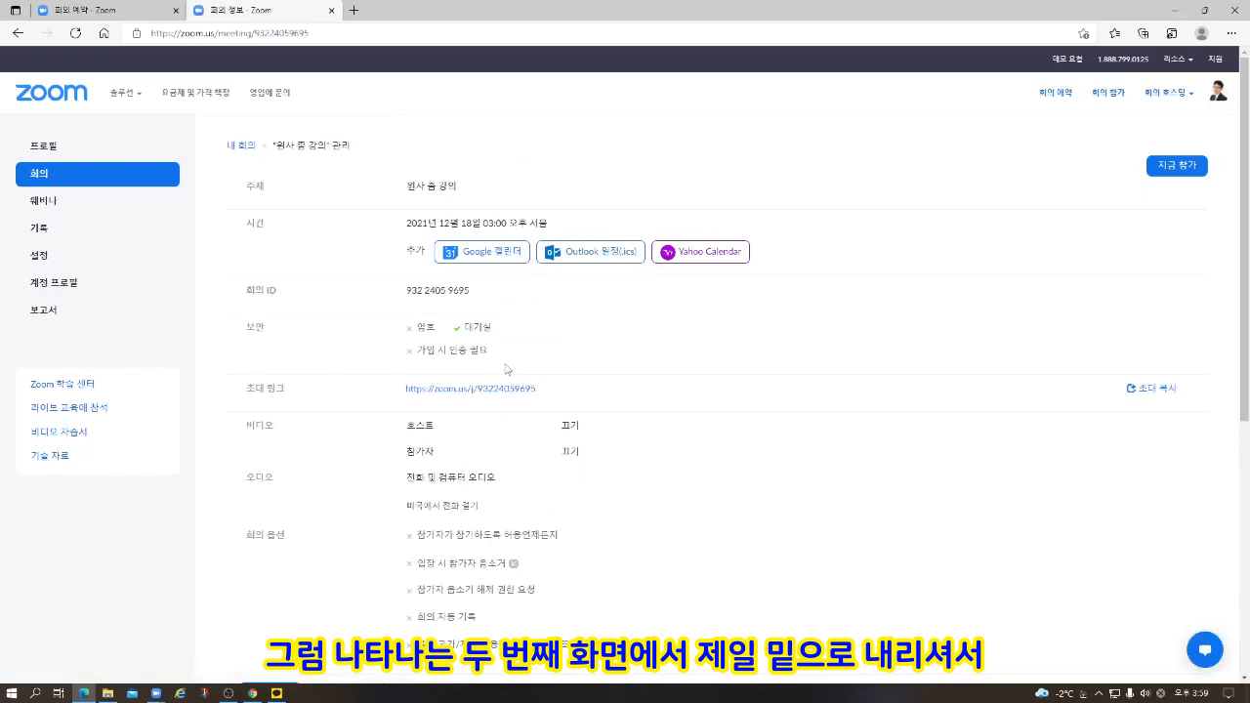
{"action": "scroll", "coordinate": [507, 368], "scroll_direction": "down", "scroll_amount": 5}
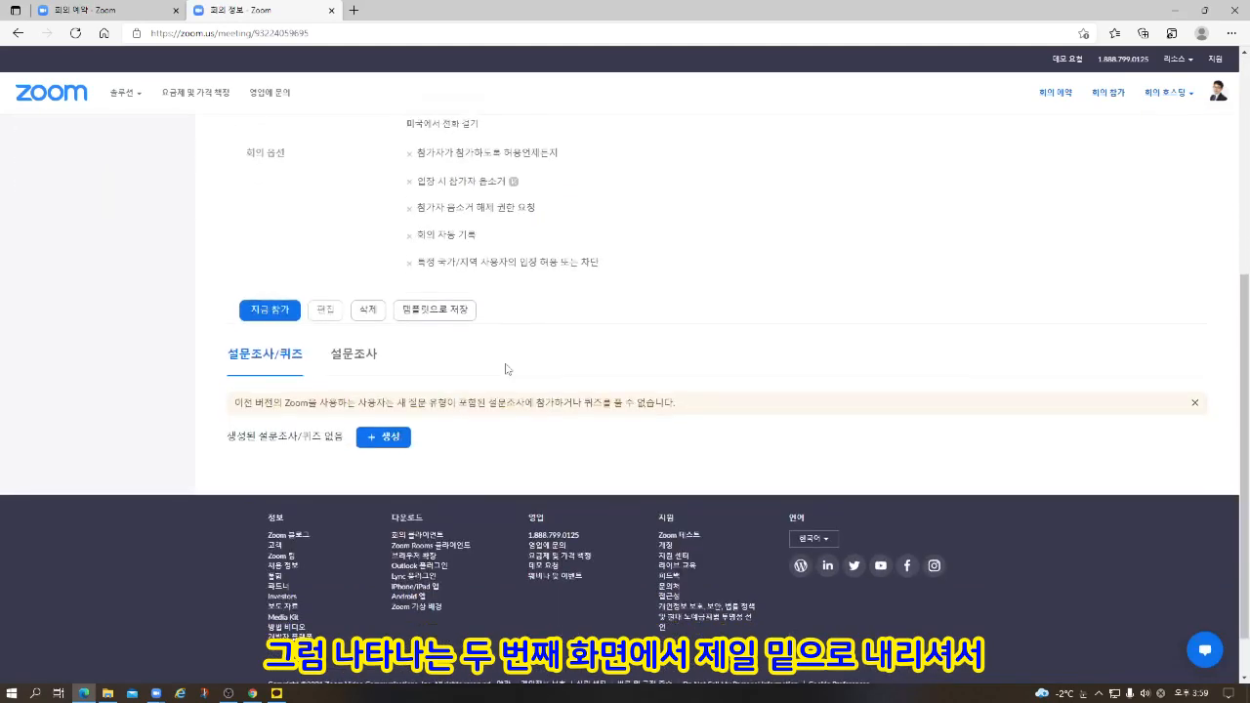
{"action": "left_click", "coordinate": [356, 361]}
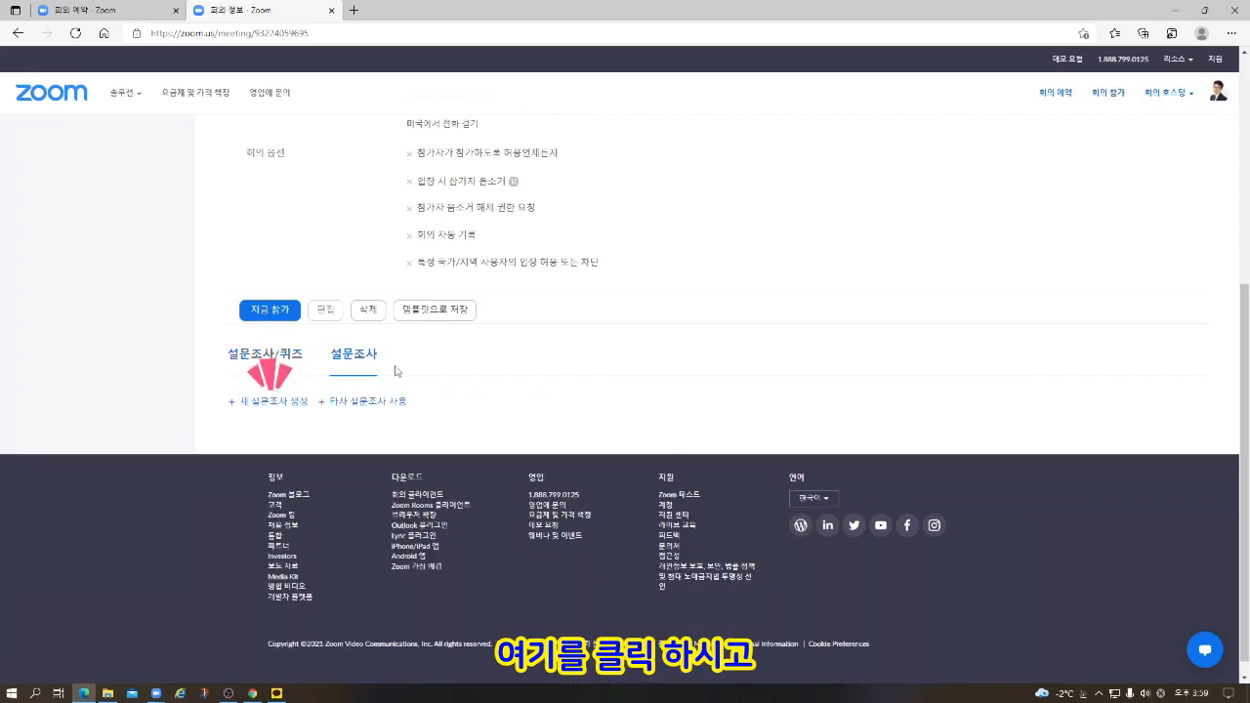
{"action": "left_click", "coordinate": [272, 403]}
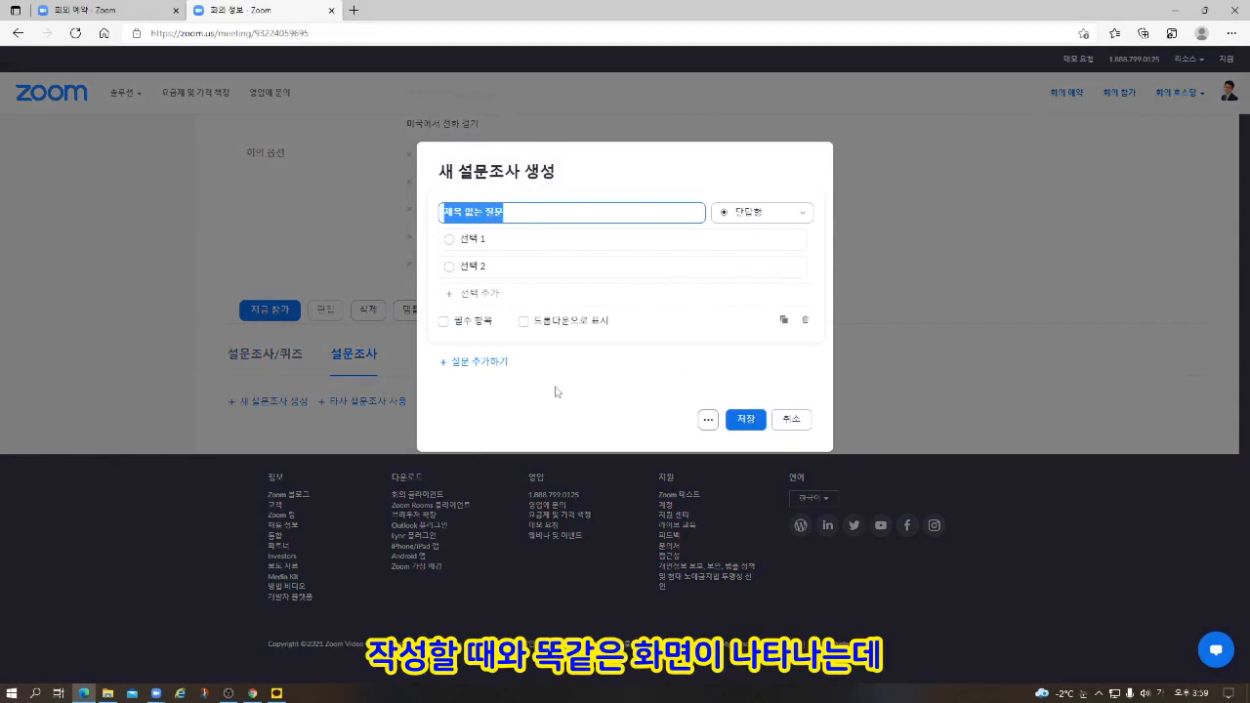
{"action": "left_click", "coordinate": [804, 217]}
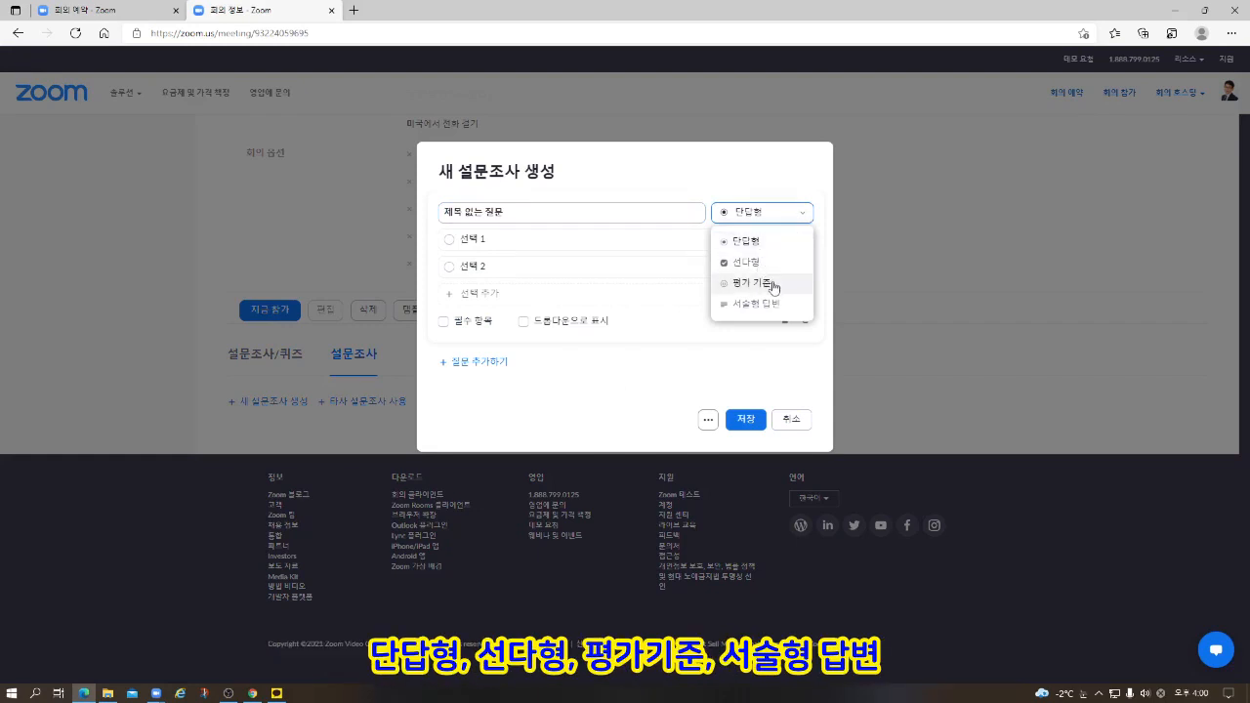
{"action": "left_click", "coordinate": [517, 211]}
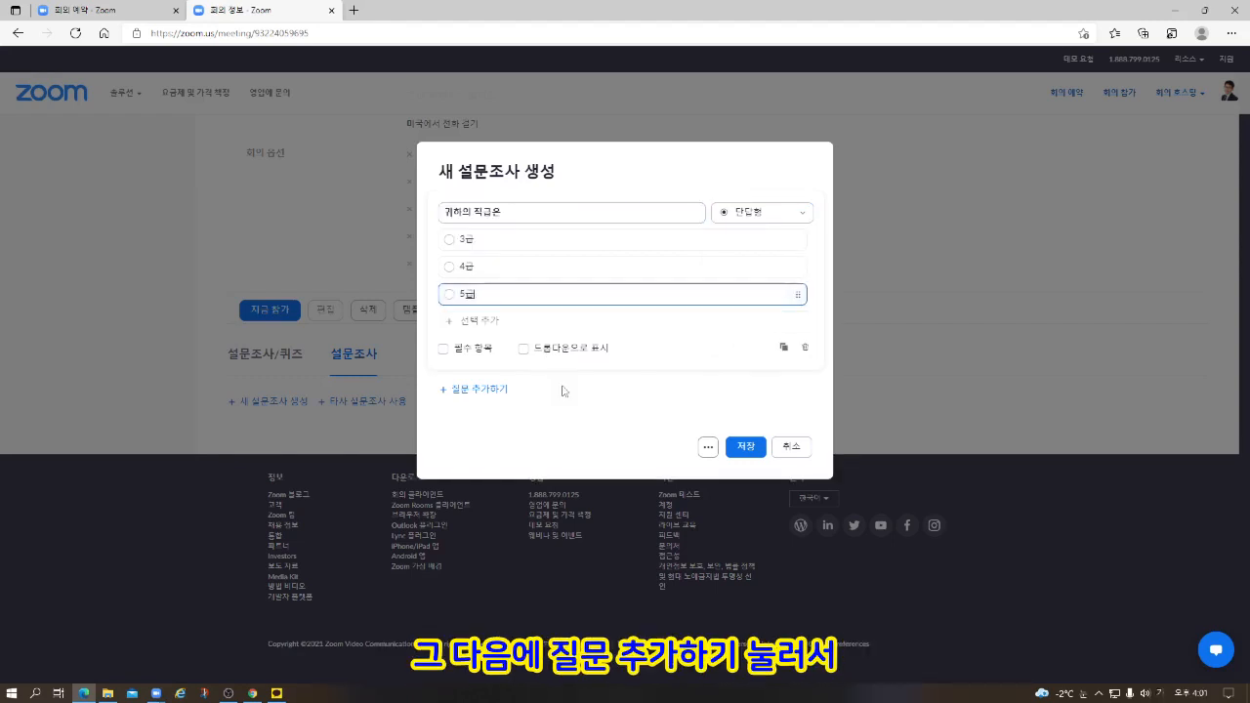
Step: Add a 선다형 question "이 과정을 통해 유익한 점을 모두 선택해 주세요" with choices 동료애 형성, 조직이해도 제고, 리더십 함양 and 변화에 대한 이해
{"action": "left_click", "coordinate": [485, 390]}
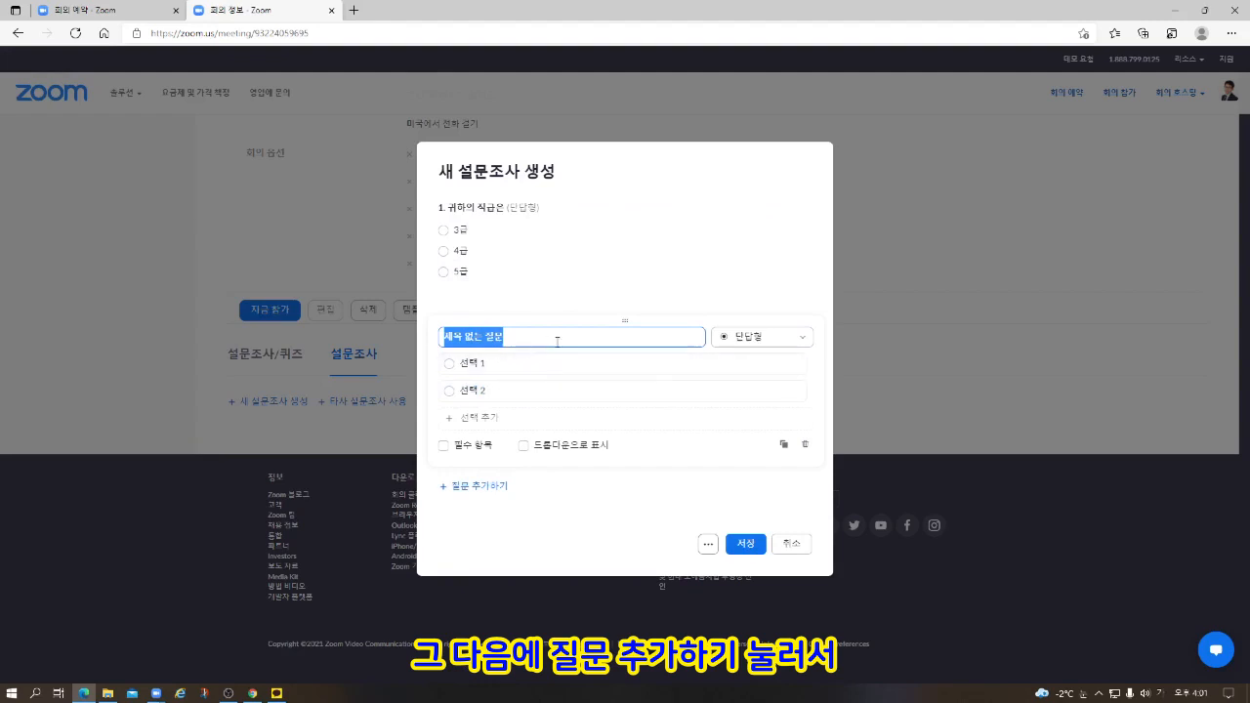
{"action": "left_click", "coordinate": [780, 340]}
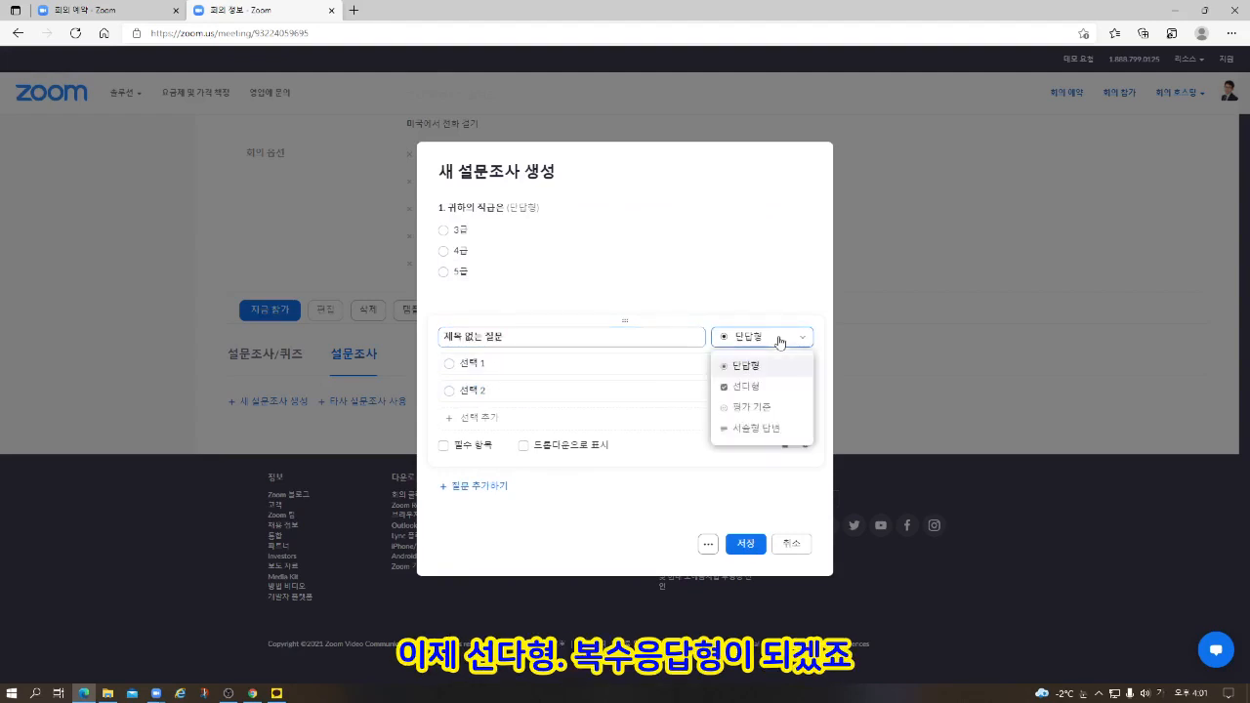
{"action": "left_click", "coordinate": [767, 390]}
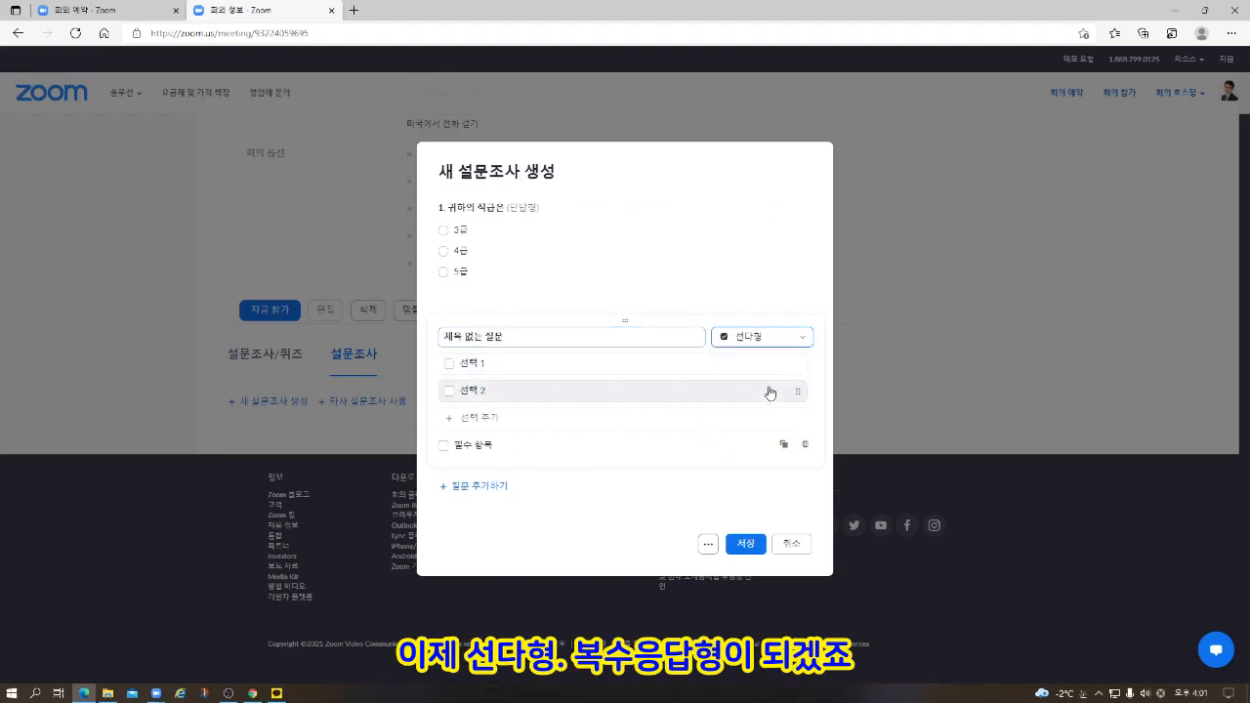
{"action": "left_click_drag", "start_coordinate": [553, 338], "coordinate": [399, 337]}
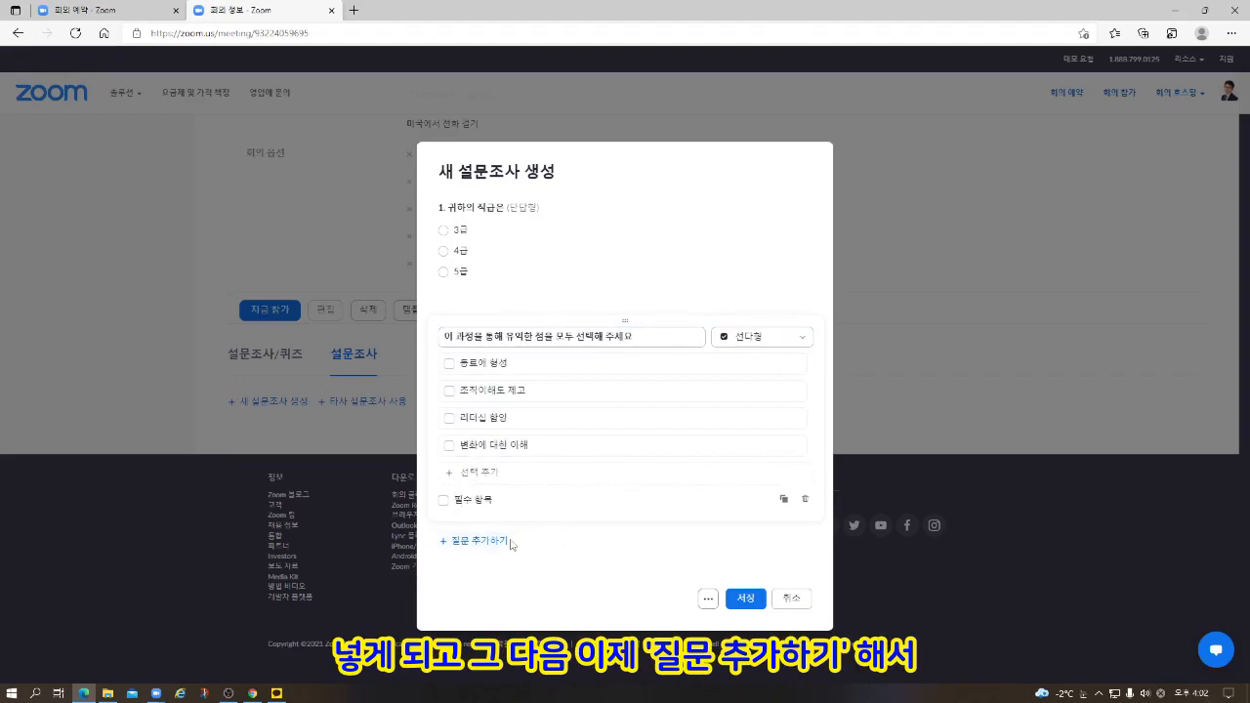
Step: Add a 평가 기준 question "이 과정의 전반적인 교육만족도에 대해 평가해 주세요" with a score range from 1 to 5
{"action": "left_click", "coordinate": [483, 542]}
{"action": "left_click", "coordinate": [756, 481]}
{"action": "left_click", "coordinate": [752, 549]}
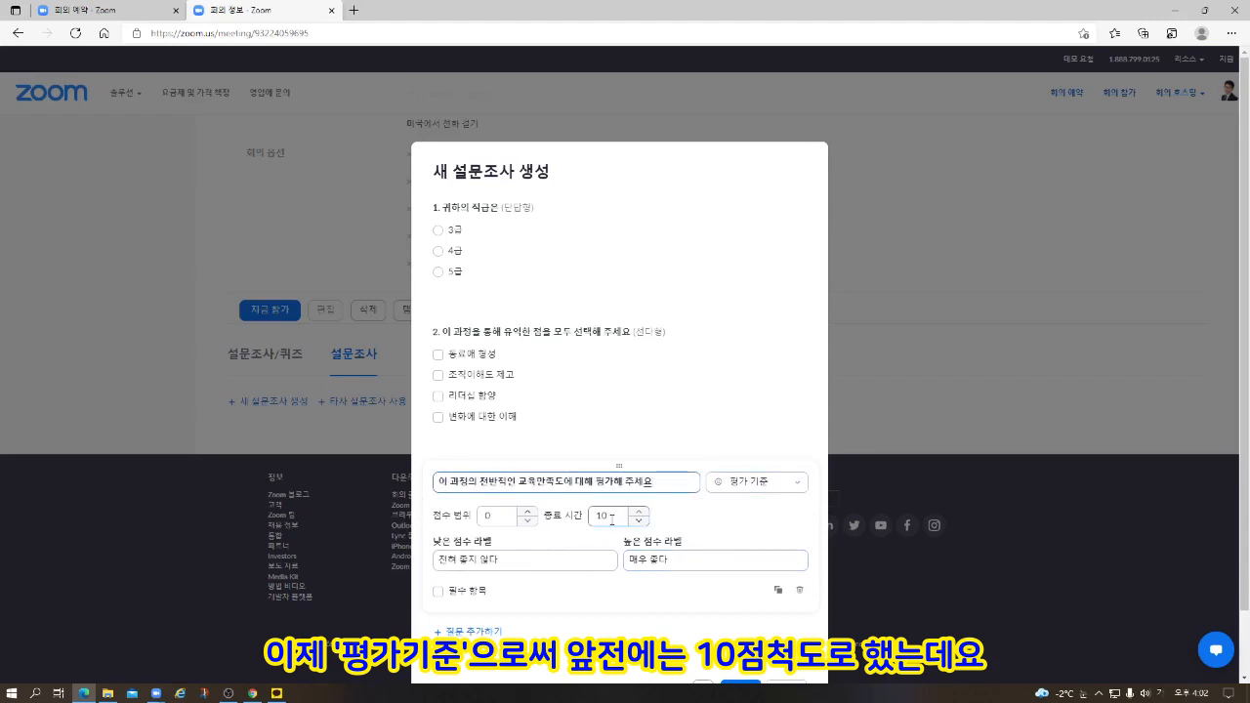
{"action": "double_click", "coordinate": [613, 521]}
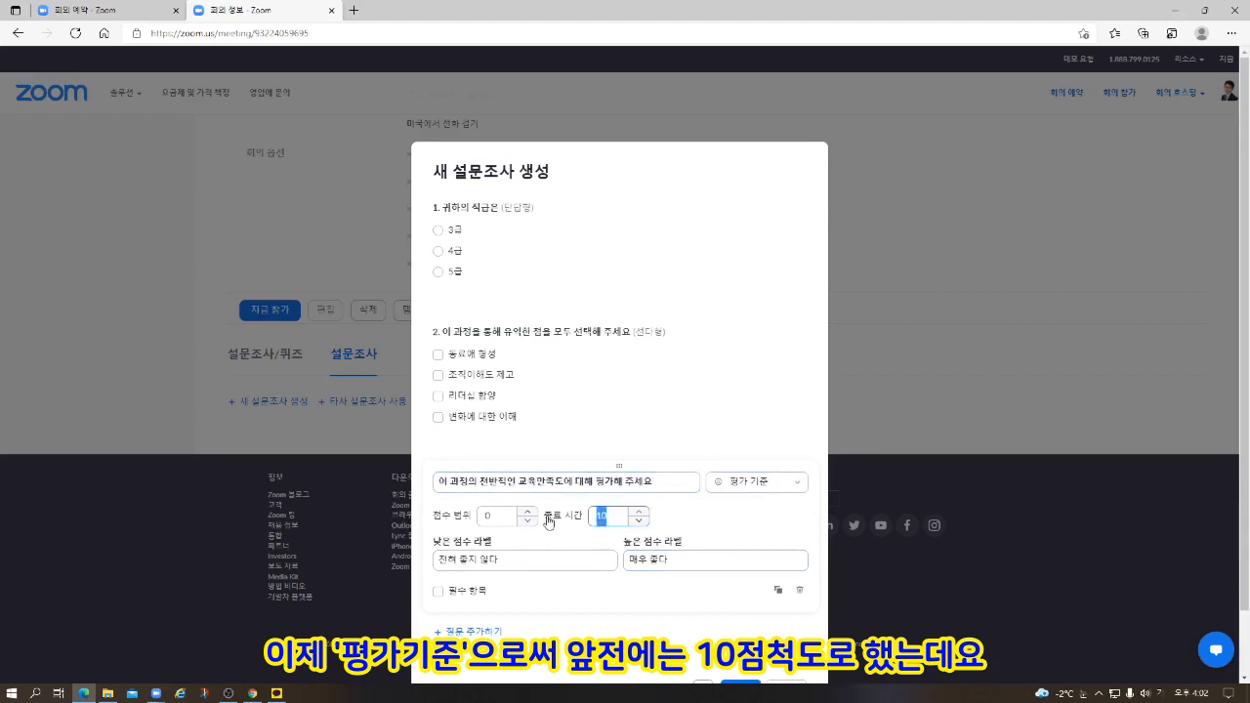
{"action": "type", "text": "5"}
{"action": "double_click", "coordinate": [502, 519]}
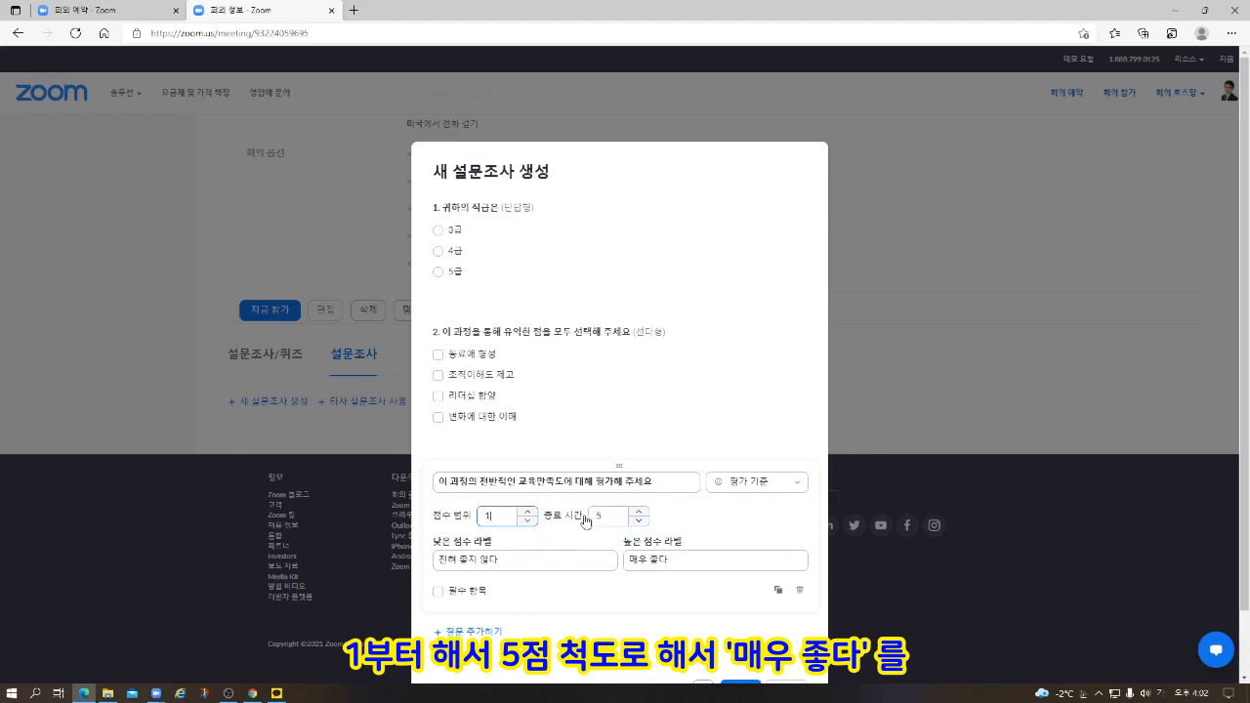
Step: Label the rating question's high score 매우 만족 and its low score 매우 불만족
{"action": "left_click", "coordinate": [678, 567]}
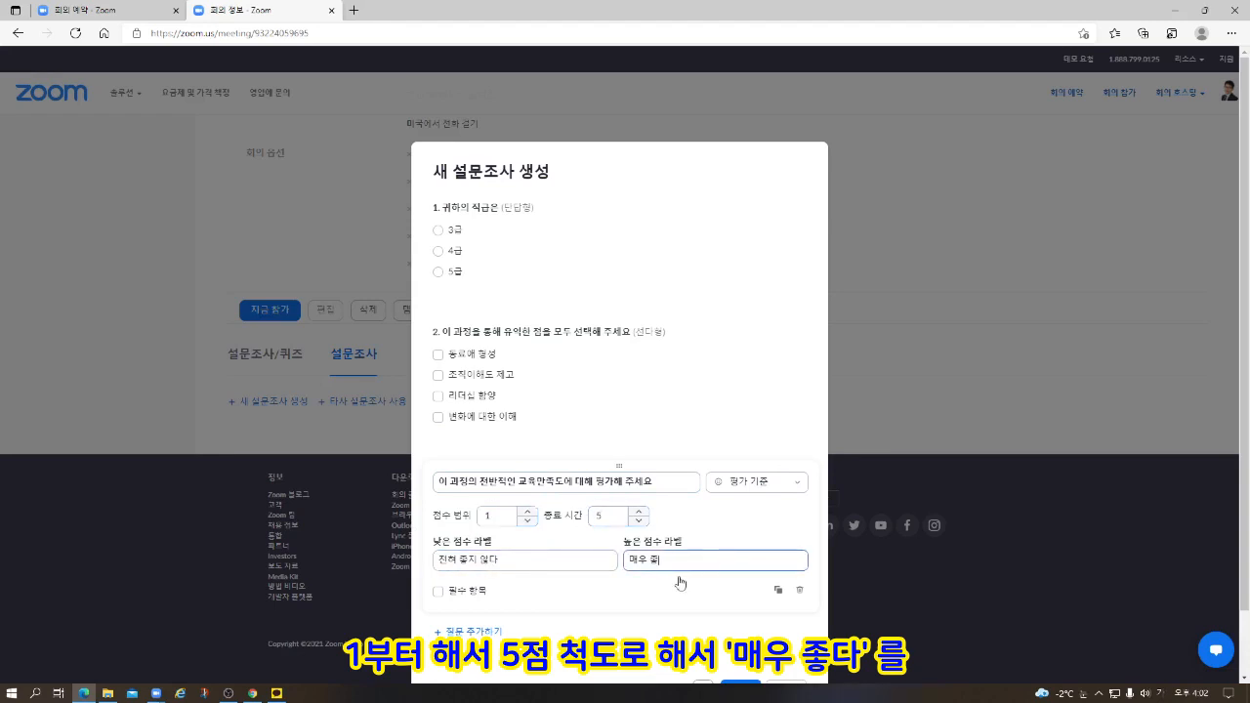
{"action": "key", "text": "BackSpace"}
{"action": "key", "text": "BackSpace"}
{"action": "type", "text": "만족"}
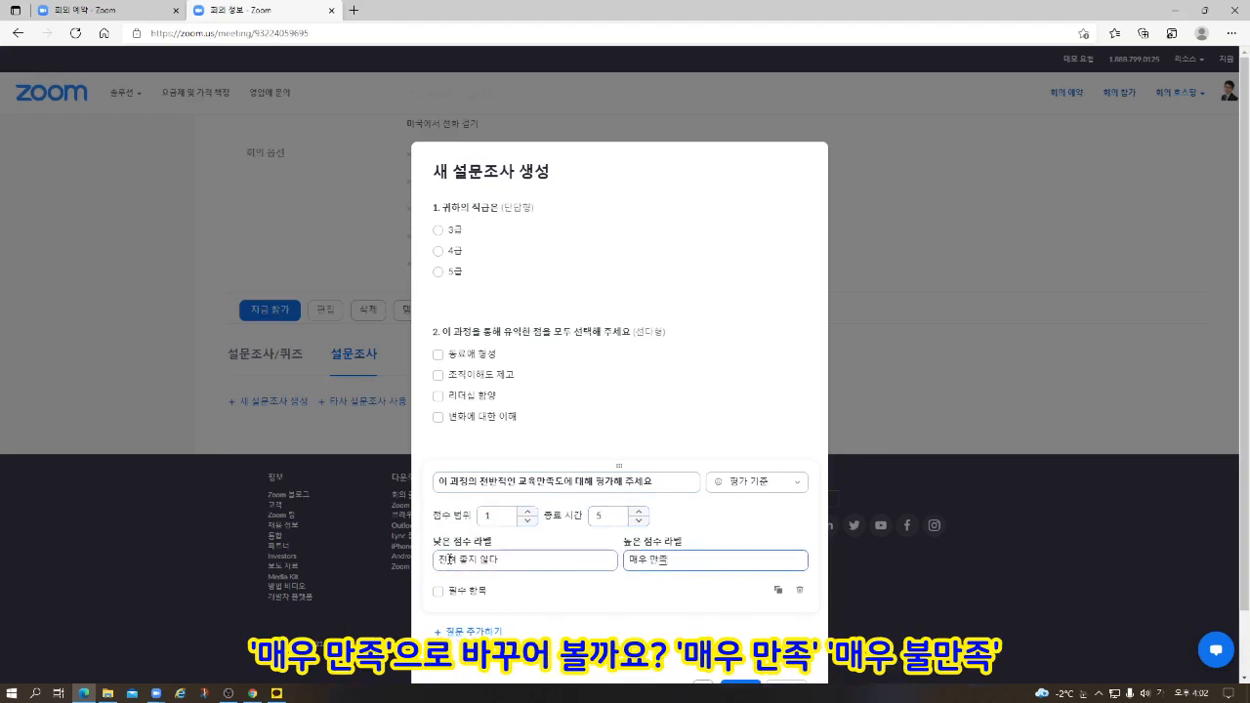
{"action": "left_click_drag", "start_coordinate": [508, 560], "coordinate": [436, 567]}
{"action": "type", "text": "매우 불"}
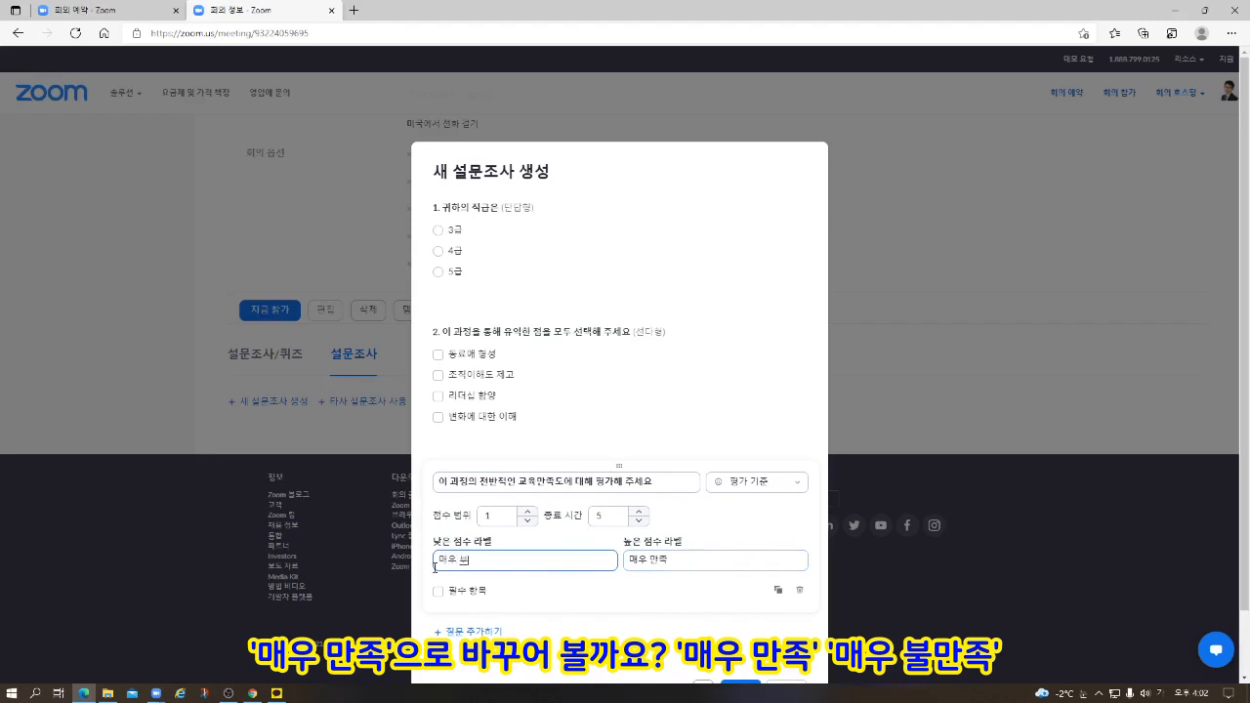
{"action": "type", "text": "만족"}
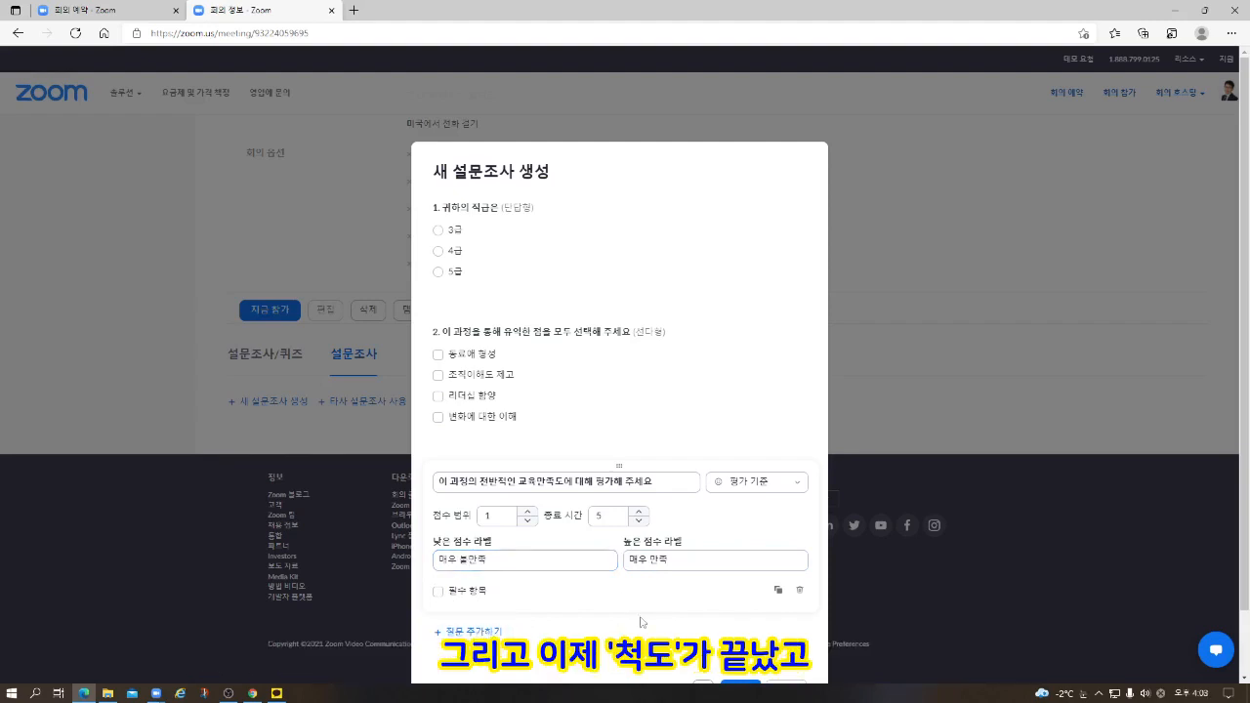
Step: Add a 서술형 답변 question "차후 교육과정에 대한 개선이나 제안내용을 적어주세요" with a maximum of 500 characters
{"action": "left_click", "coordinate": [471, 633]}
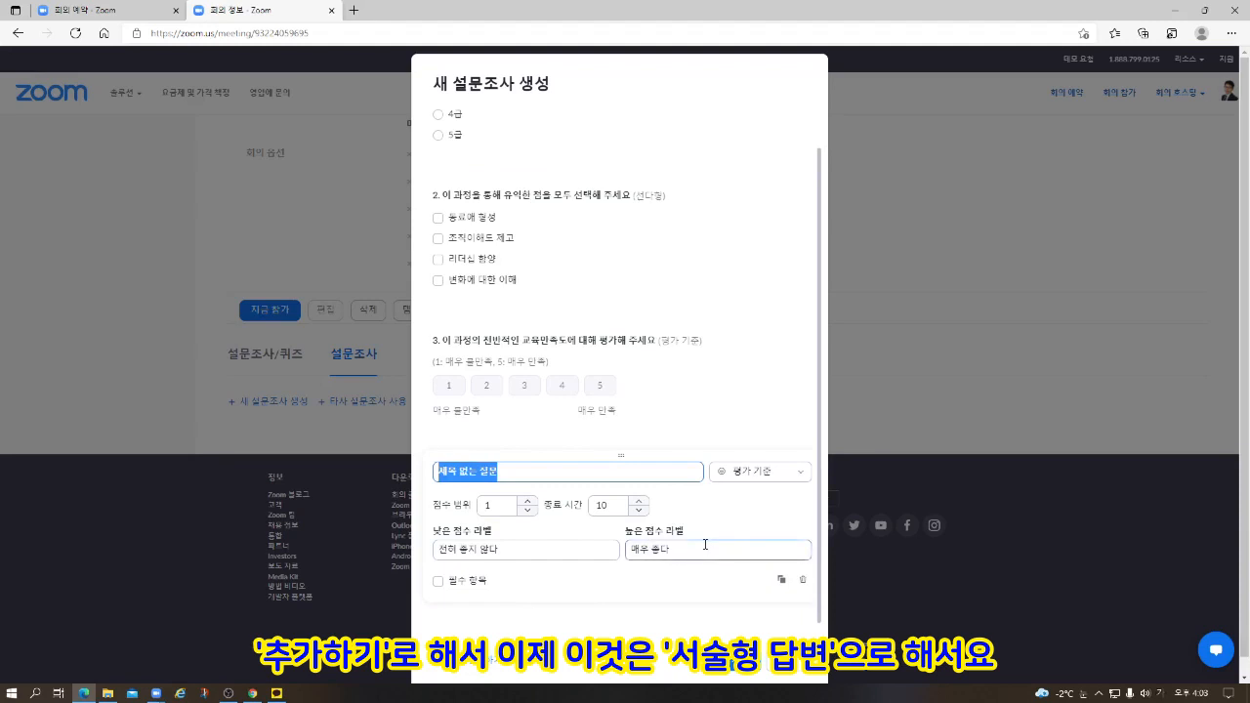
{"action": "left_click", "coordinate": [802, 478]}
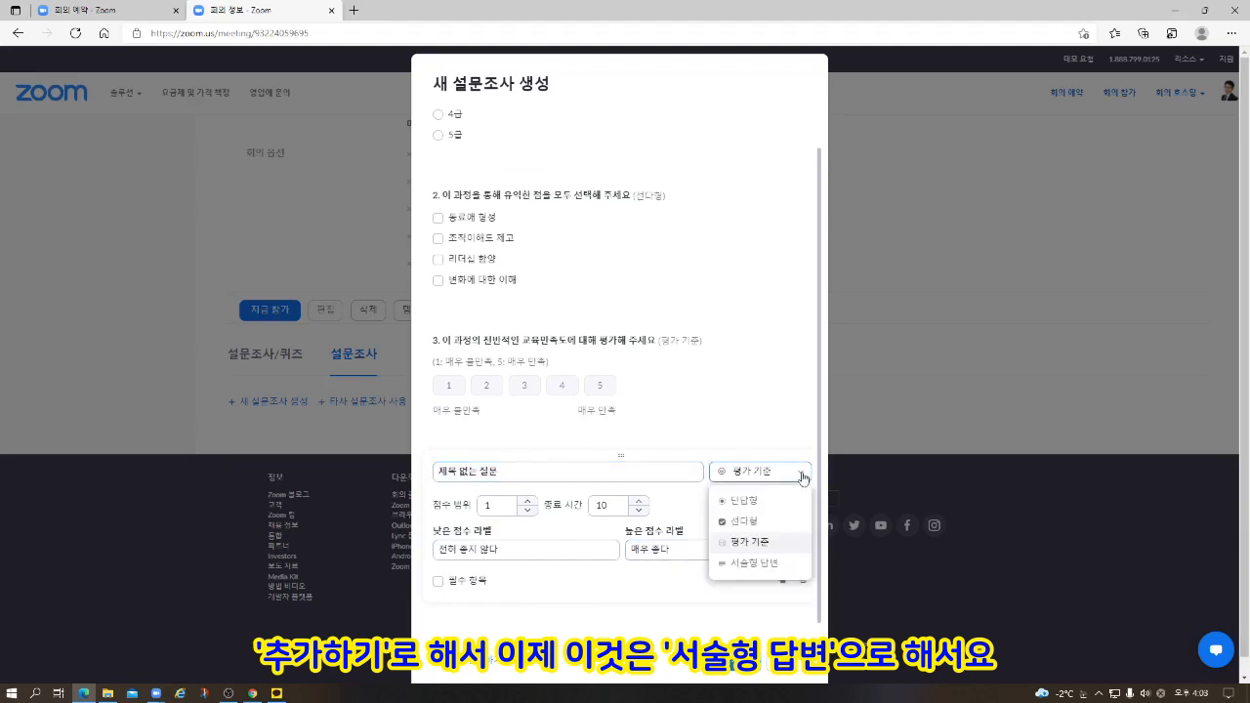
{"action": "left_click", "coordinate": [759, 569]}
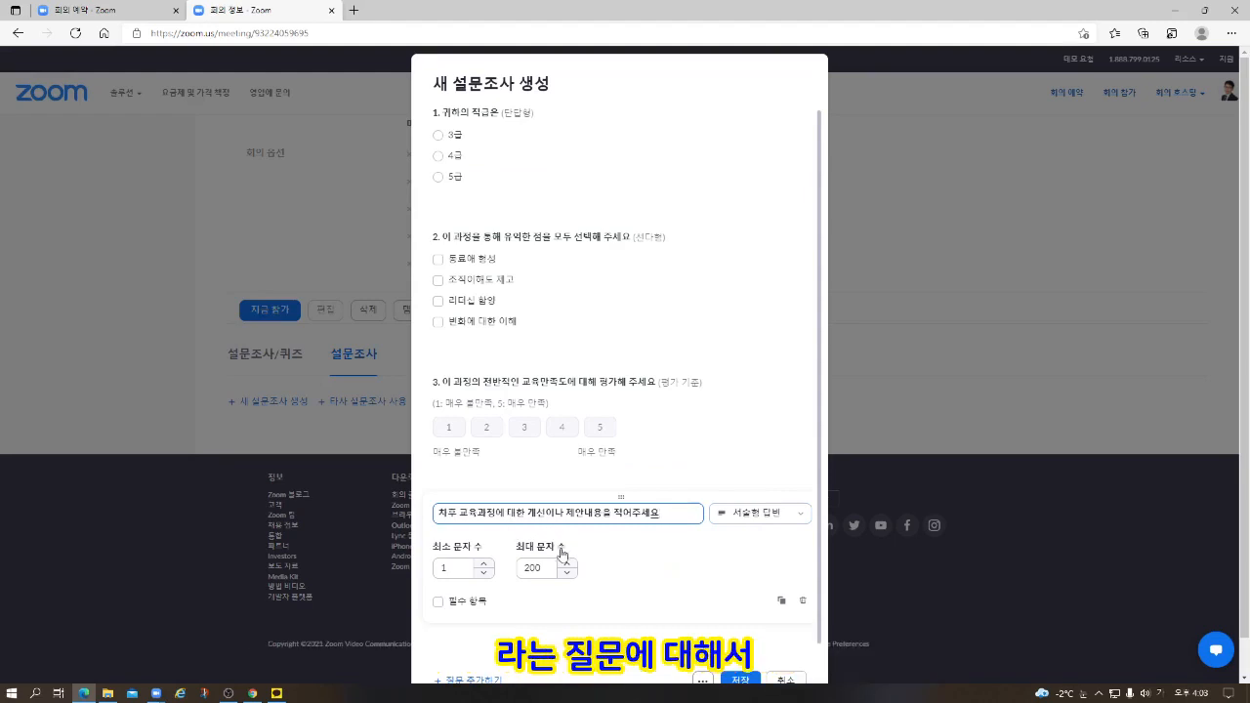
{"action": "left_click", "coordinate": [535, 569]}
{"action": "left_click_drag", "start_coordinate": [544, 571], "coordinate": [427, 540]}
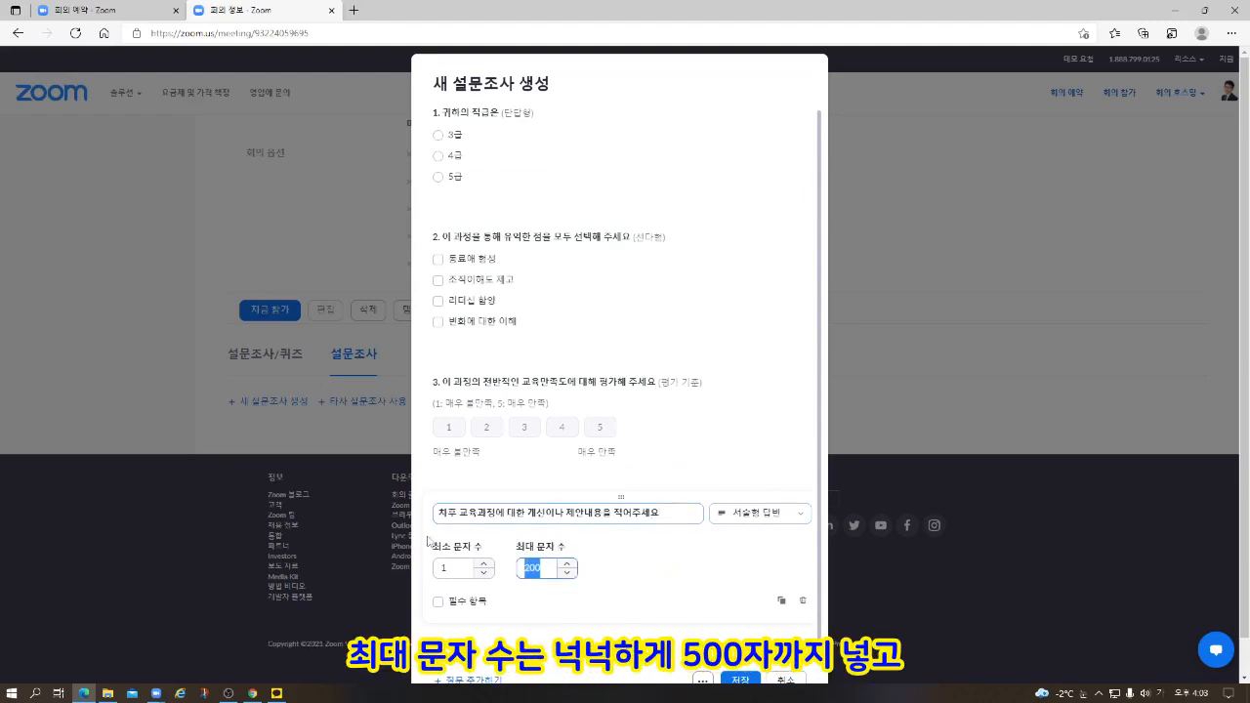
{"action": "type", "text": "500"}
Step: Open the preview of the survey and look through its questions as participants see them
{"action": "left_click", "coordinate": [793, 576]}
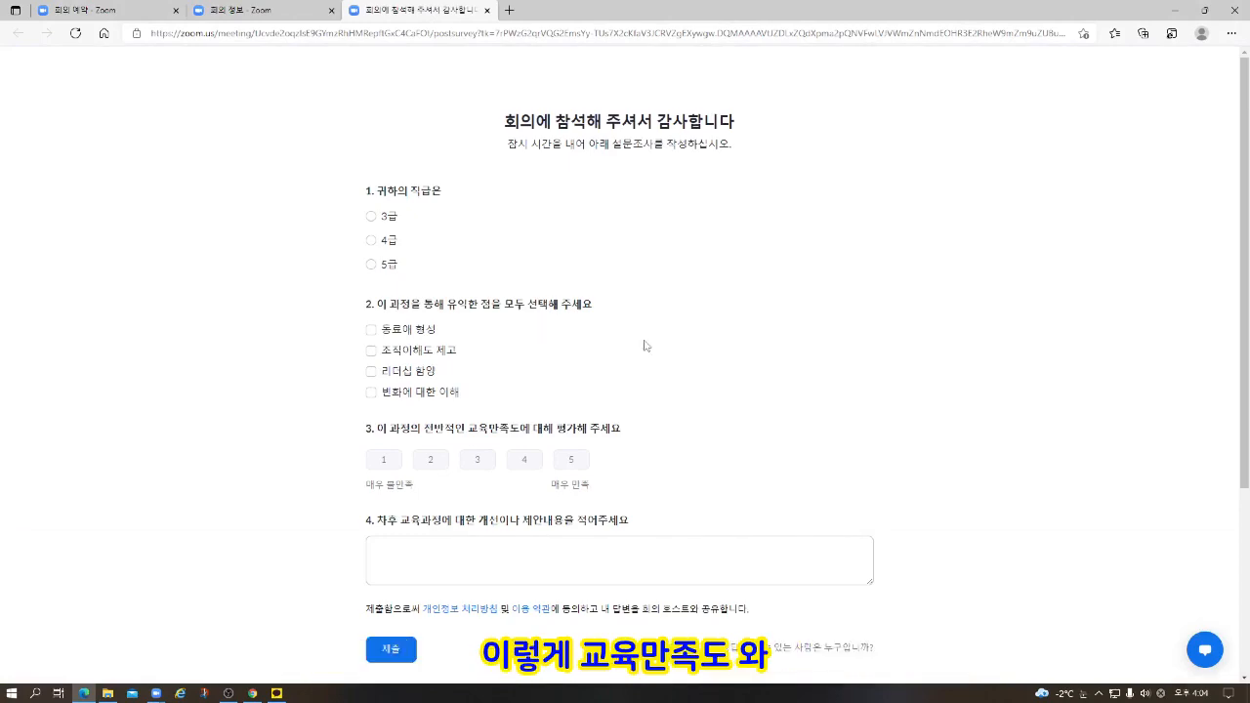
{"action": "scroll", "coordinate": [644, 346], "scroll_direction": "down", "scroll_amount": 3}
{"action": "scroll", "coordinate": [644, 342], "scroll_direction": "up", "scroll_amount": 2}
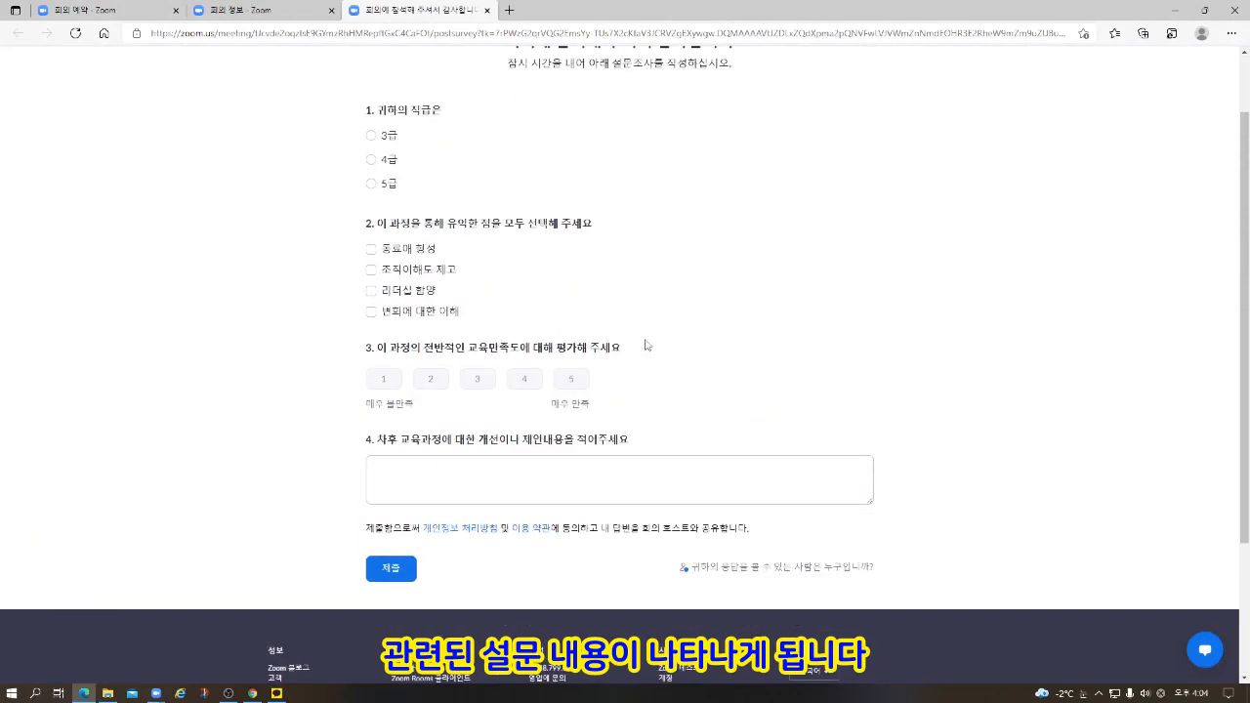
{"action": "scroll", "coordinate": [645, 345], "scroll_direction": "up", "scroll_amount": 1}
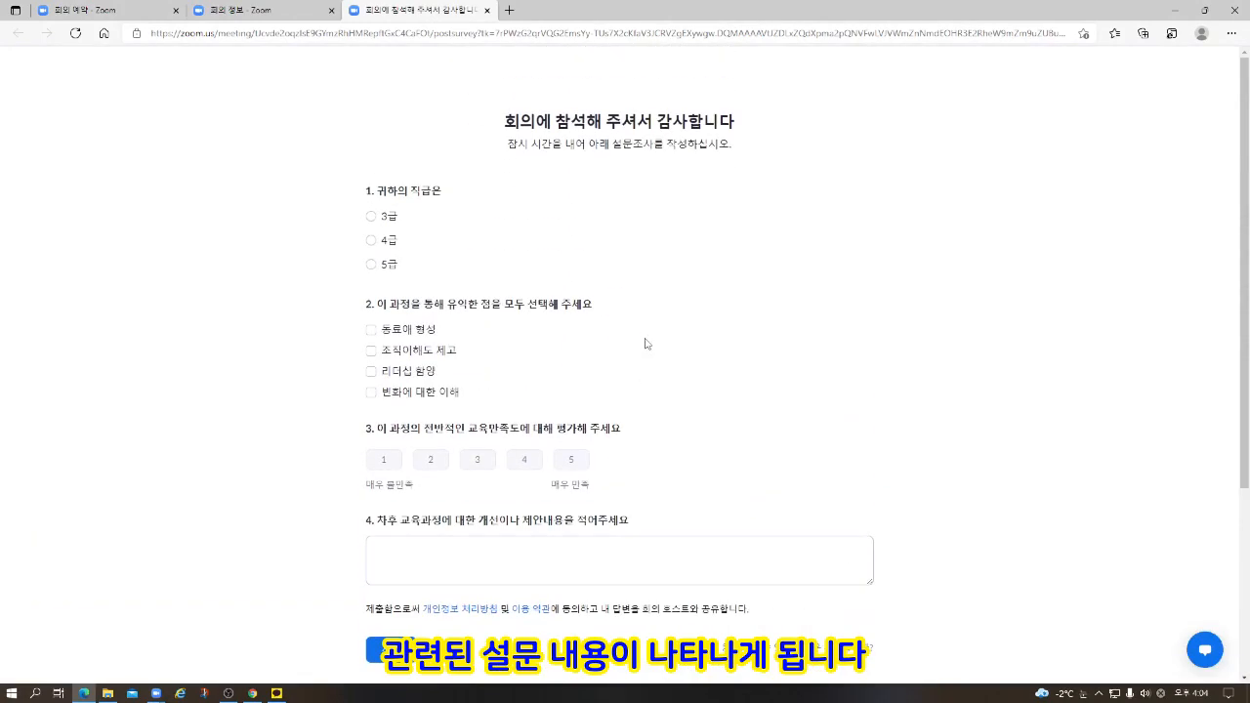
{"action": "scroll", "coordinate": [644, 344], "scroll_direction": "down", "scroll_amount": 1}
{"action": "scroll", "coordinate": [644, 343], "scroll_direction": "up", "scroll_amount": 1}
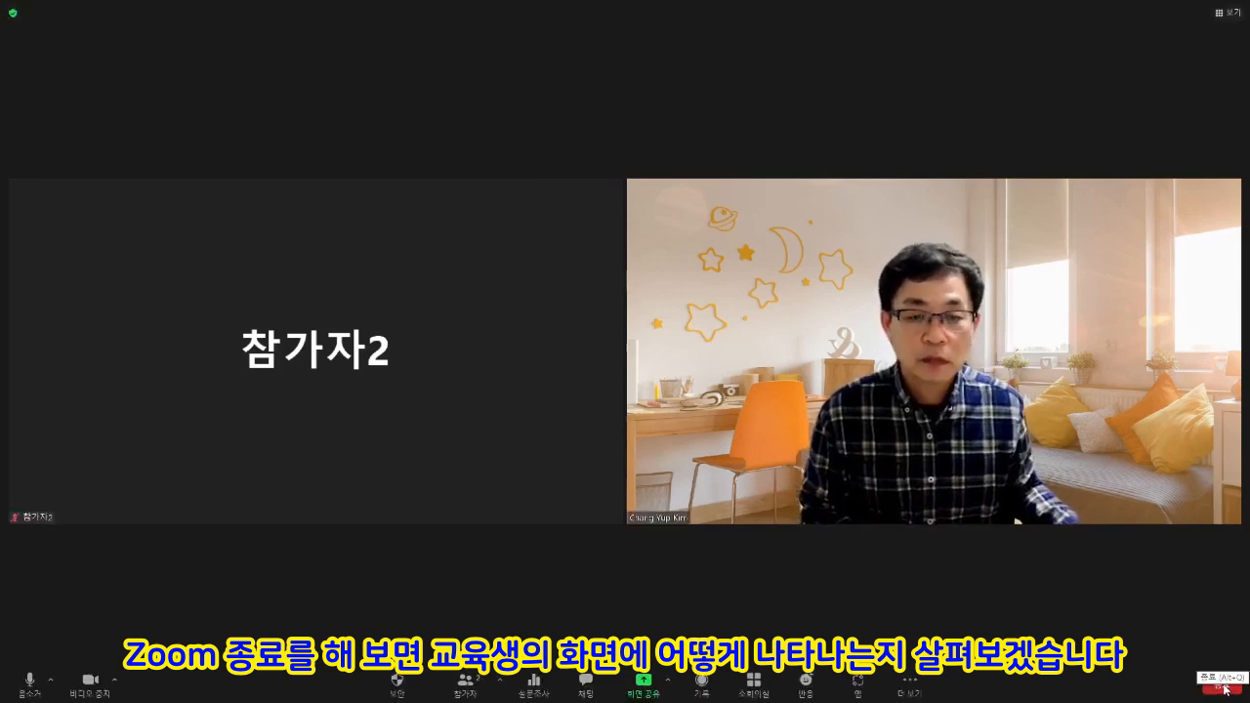
Step: Switch to the running Zoom meeting and end it
{"action": "left_click", "coordinate": [1221, 691]}
{"action": "left_click", "coordinate": [1165, 617]}
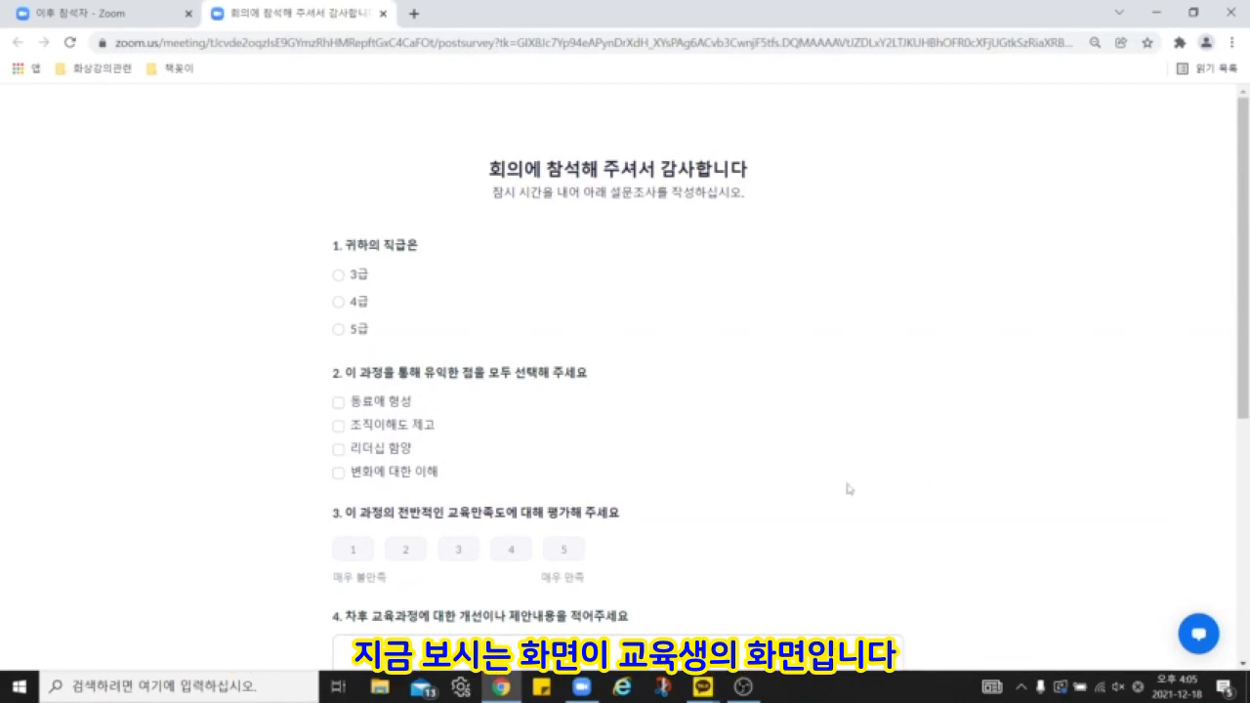
Step: Submit the participant's survey with 4급, 조직이해도 제고, 리더십 함양, a rating of 4 and the comment "다양한 사례를 좀더 다뤄주세요"
{"action": "scroll", "coordinate": [799, 469], "scroll_direction": "down", "scroll_amount": 2}
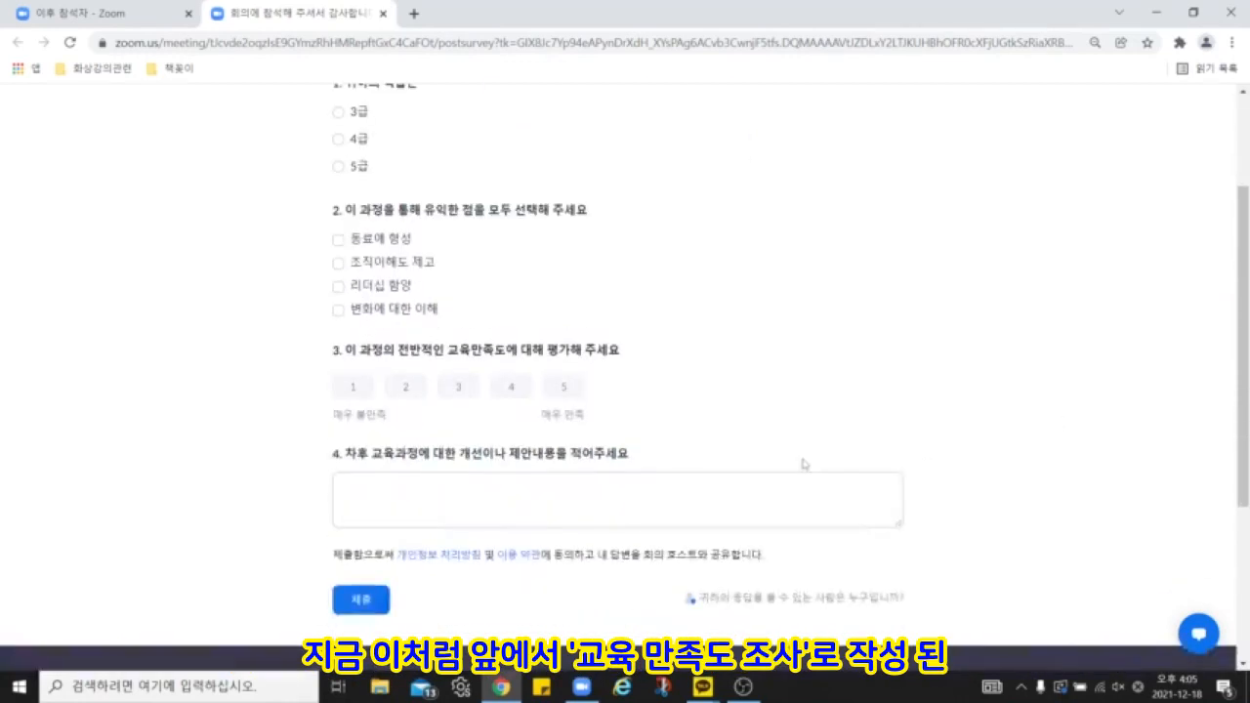
{"action": "scroll", "coordinate": [800, 523], "scroll_direction": "up", "scroll_amount": 2}
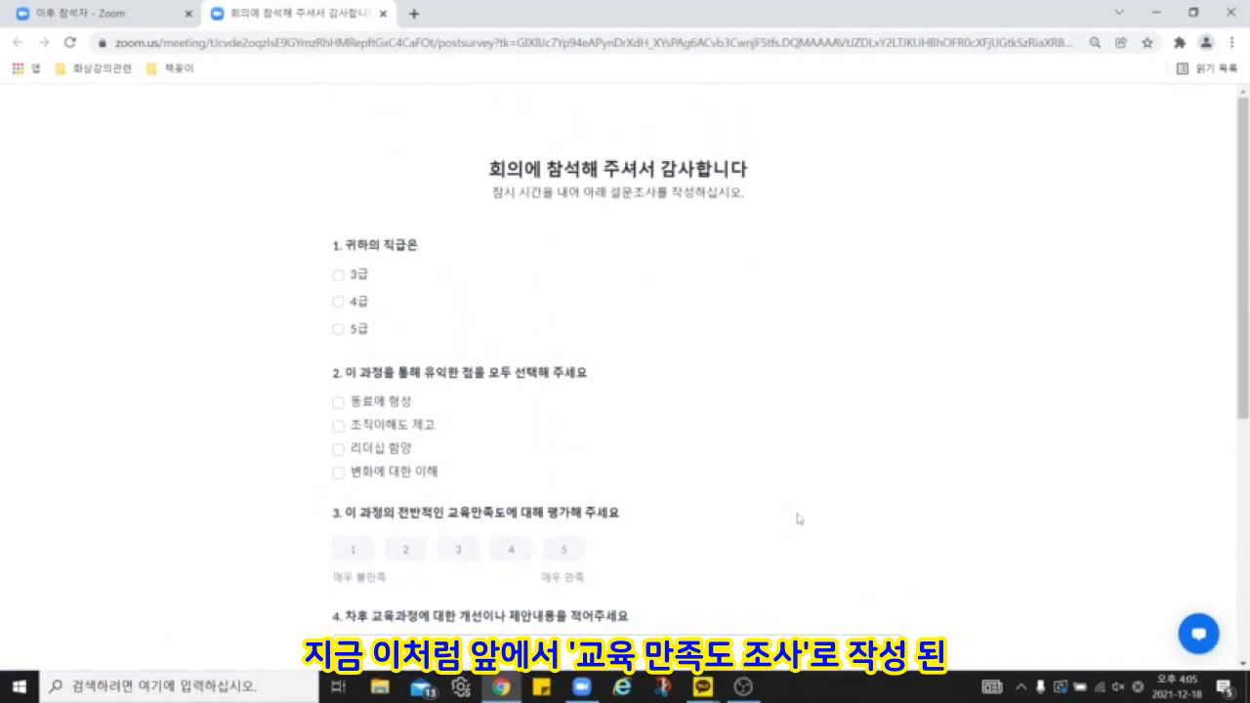
{"action": "scroll", "coordinate": [797, 517], "scroll_direction": "down", "scroll_amount": 1}
{"action": "scroll", "coordinate": [799, 518], "scroll_direction": "up", "scroll_amount": 1}
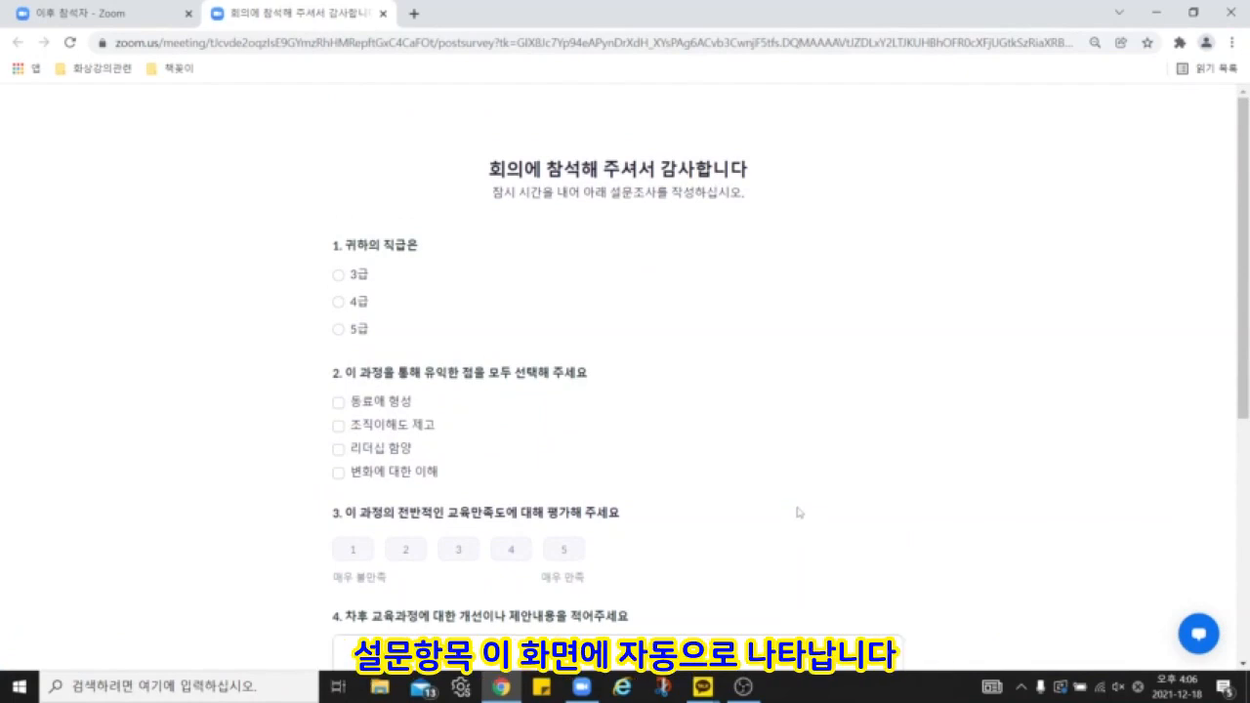
{"action": "scroll", "coordinate": [797, 511], "scroll_direction": "down", "scroll_amount": 2}
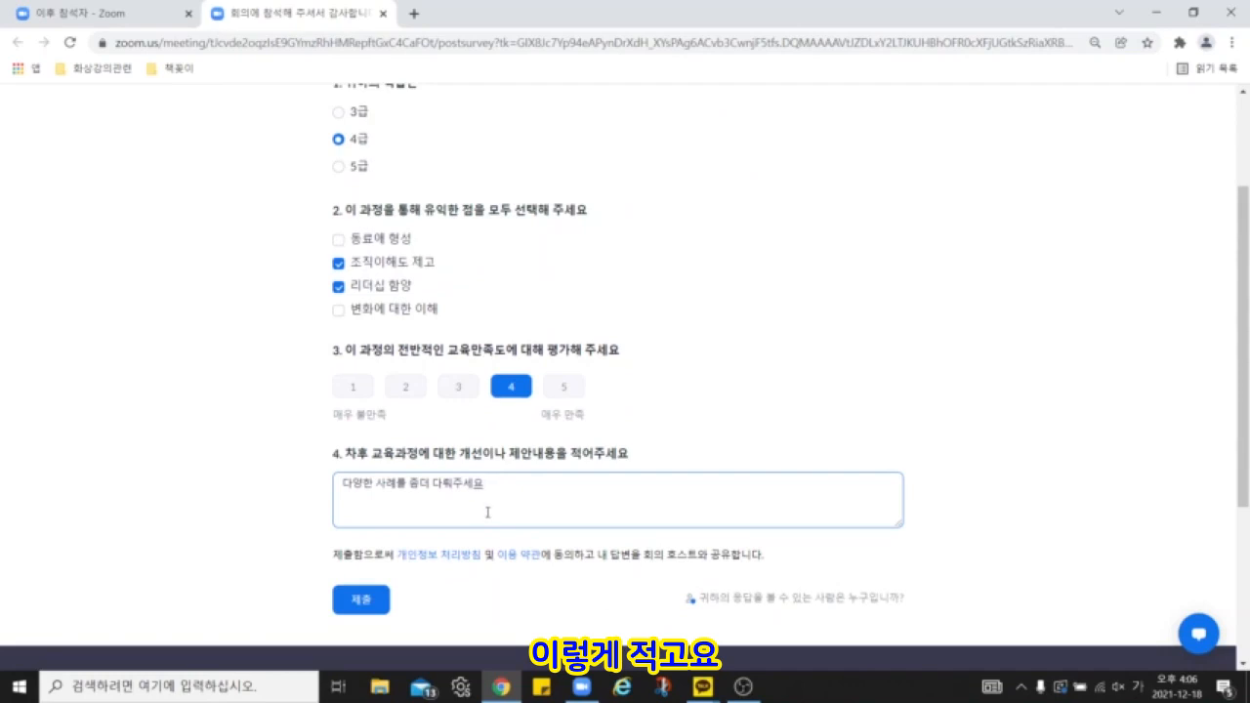
{"action": "left_click", "coordinate": [361, 599]}
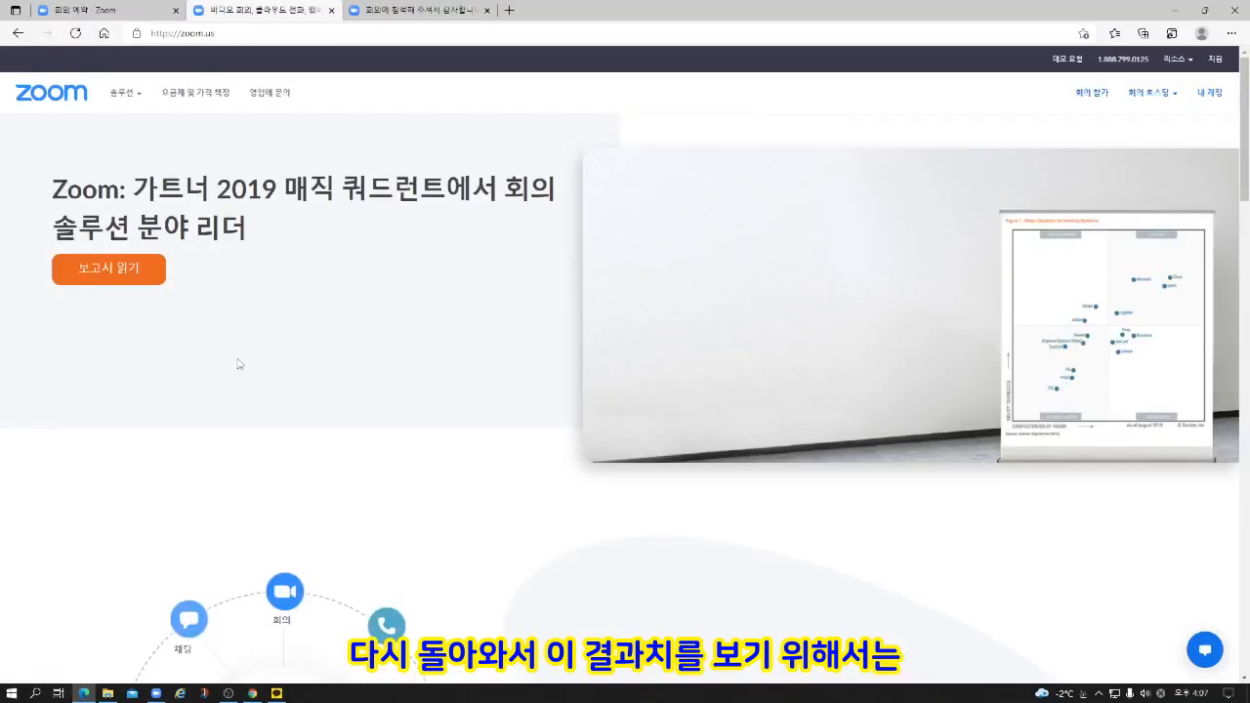
Step: In the account's meeting usage reports, search with the second 설문조사 보고서 type for meetings from 2021/12/17 to 2021/12/18
{"action": "left_click", "coordinate": [1206, 93]}
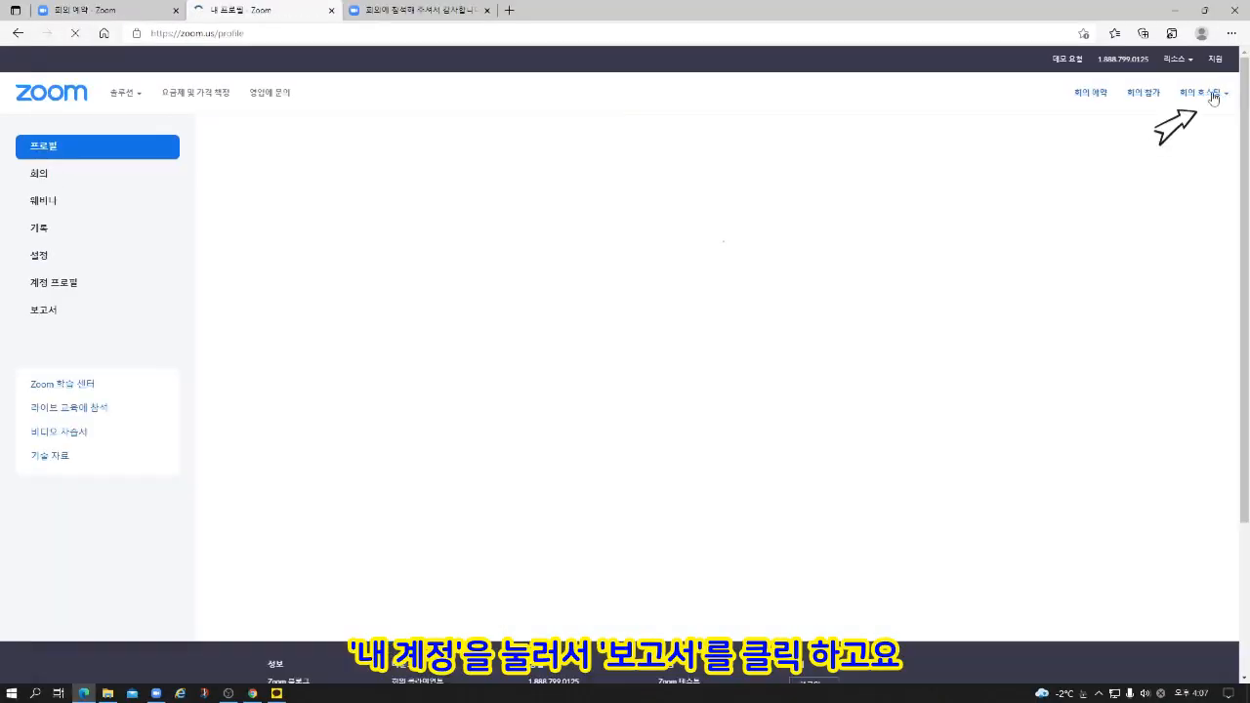
{"action": "left_click", "coordinate": [43, 310]}
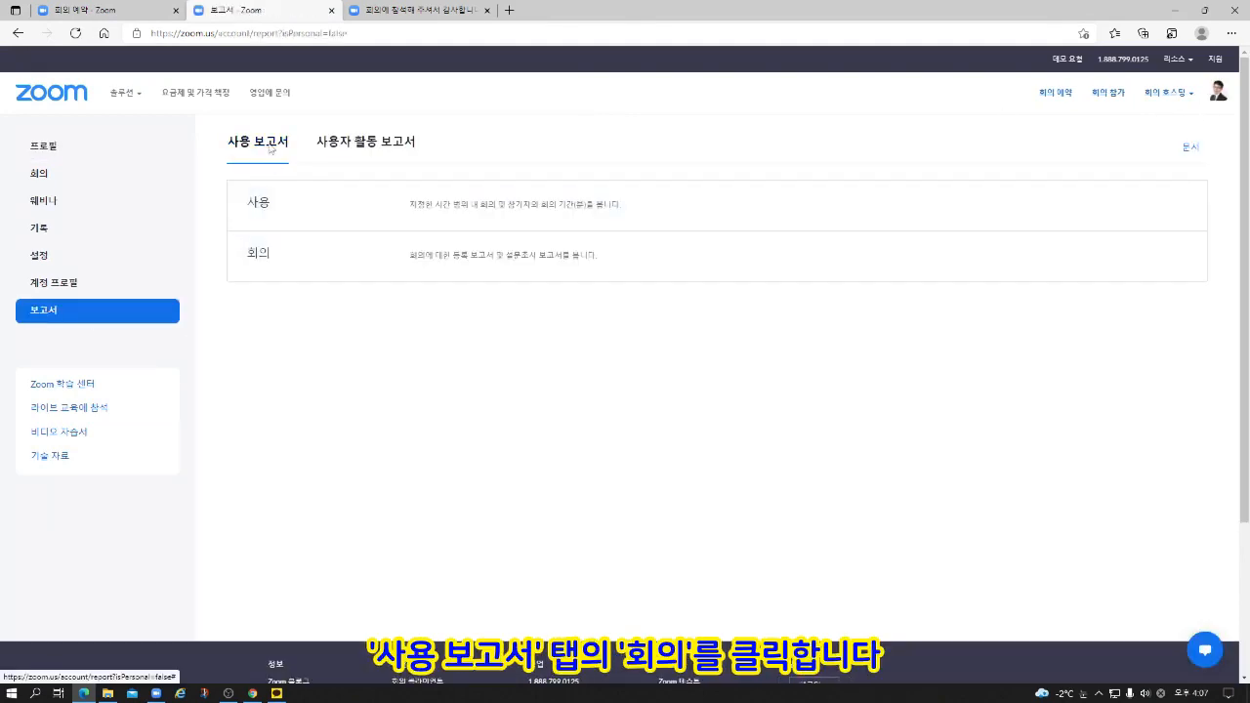
{"action": "left_click", "coordinate": [257, 254]}
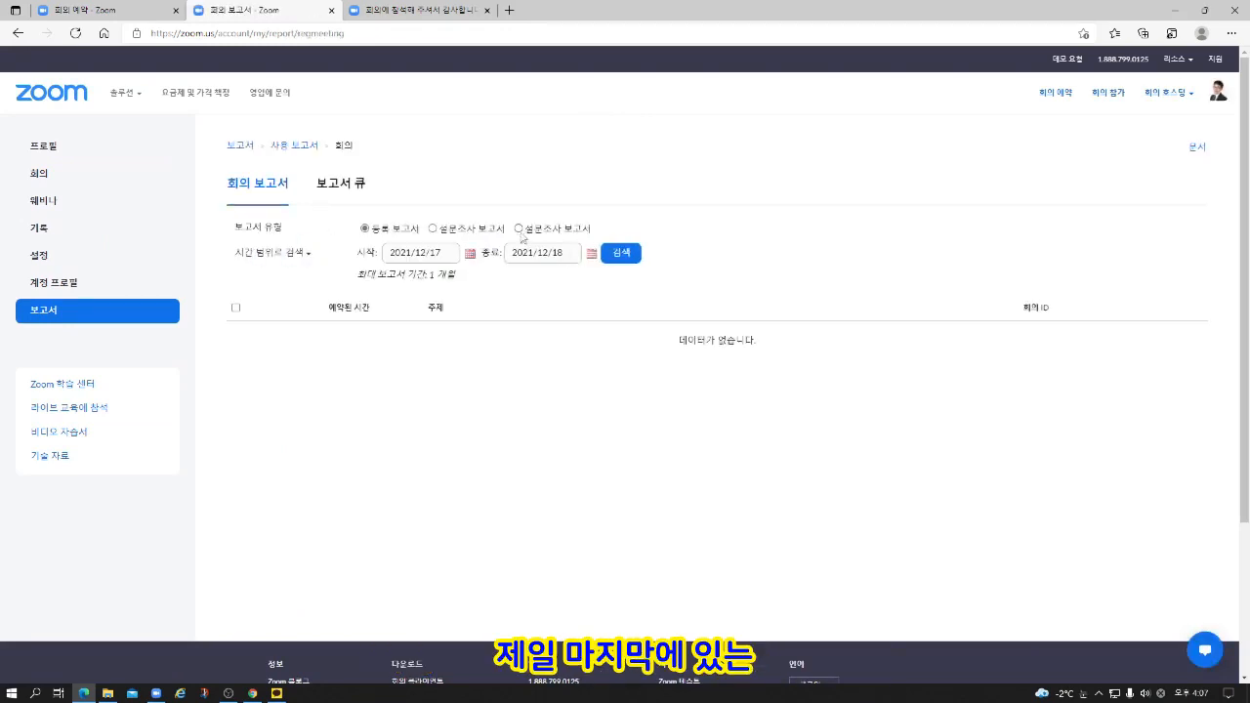
{"action": "left_click", "coordinate": [519, 230]}
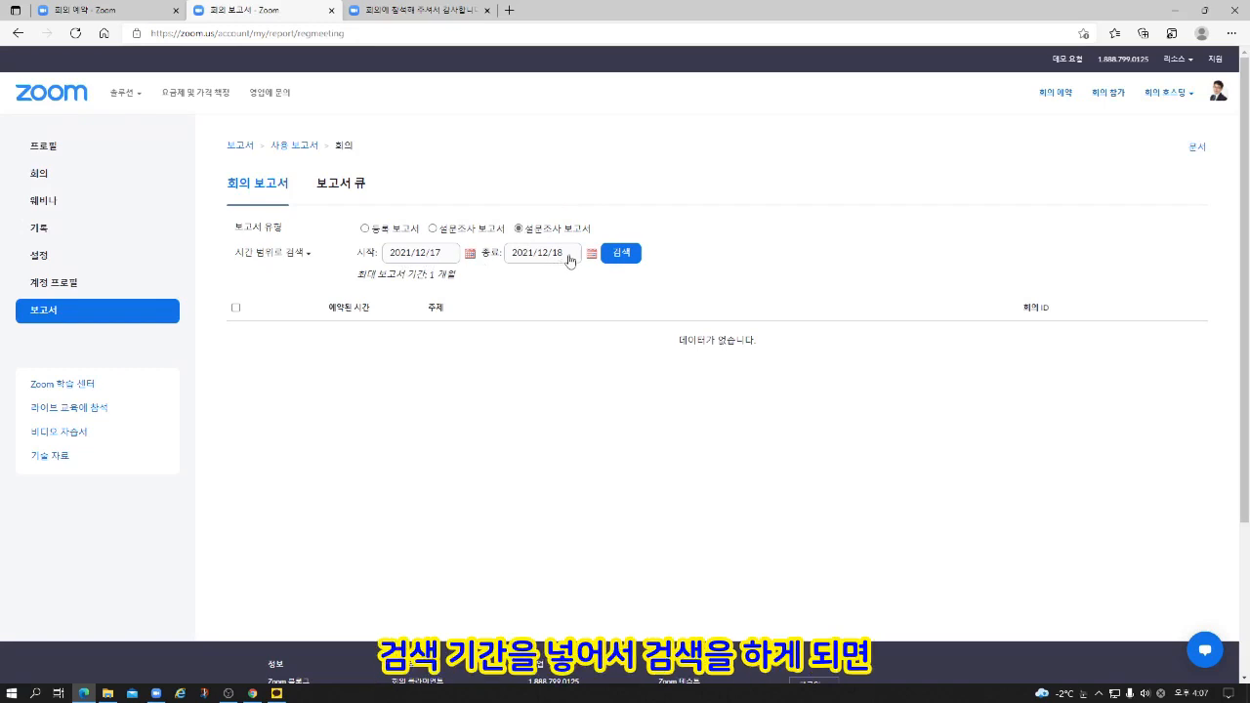
{"action": "left_click", "coordinate": [626, 256]}
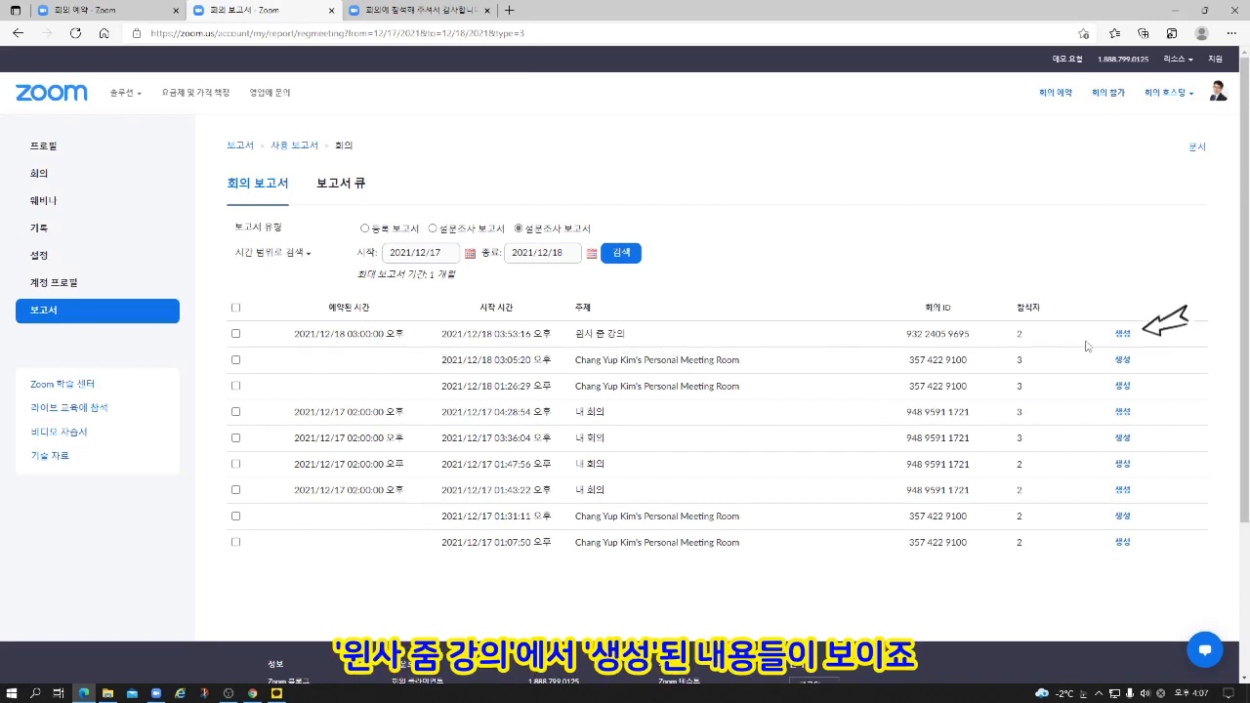
Step: Generate the survey report for the 원사 줌 강의 meeting, download its CSV file and open it in Excel
{"action": "left_click", "coordinate": [1123, 334]}
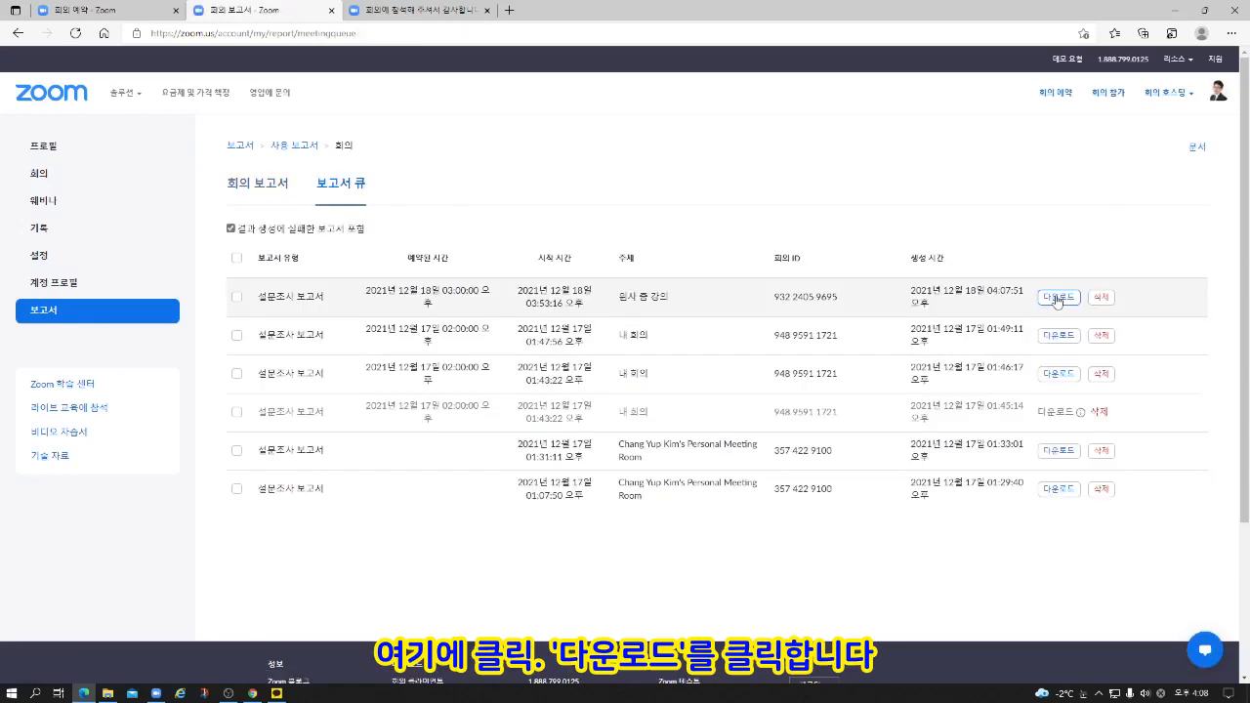
{"action": "left_click", "coordinate": [1056, 297]}
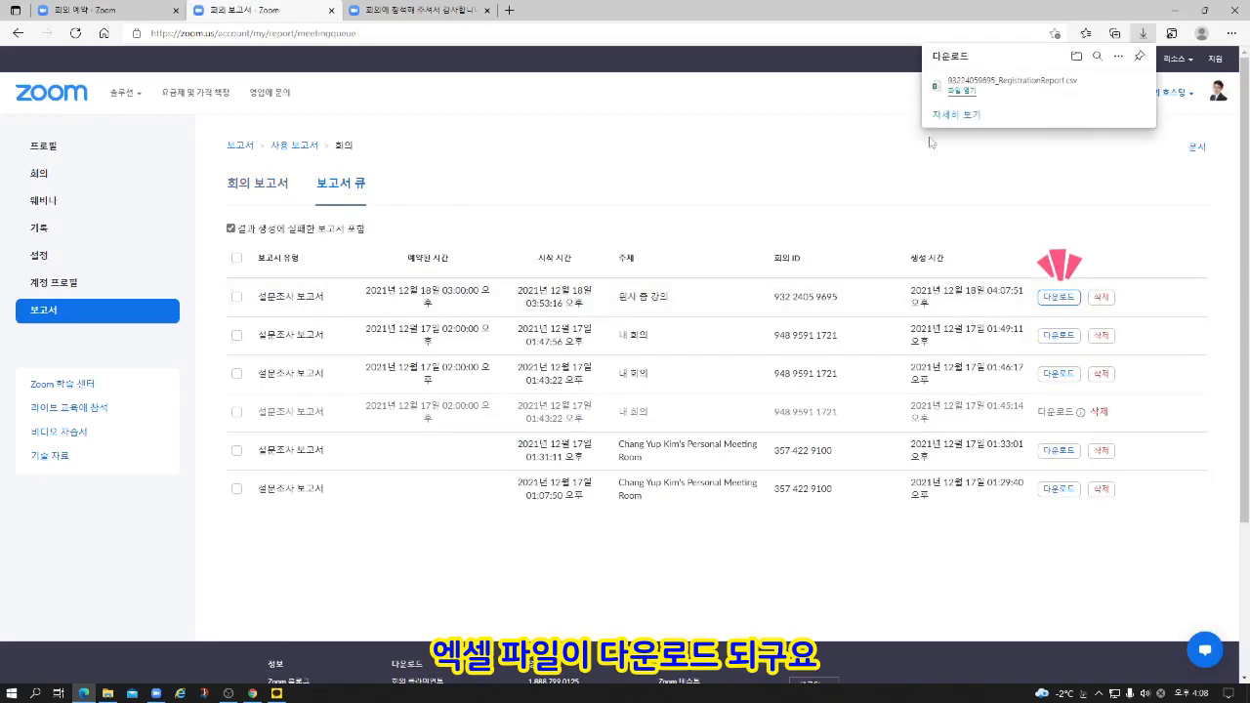
{"action": "left_click", "coordinate": [960, 95]}
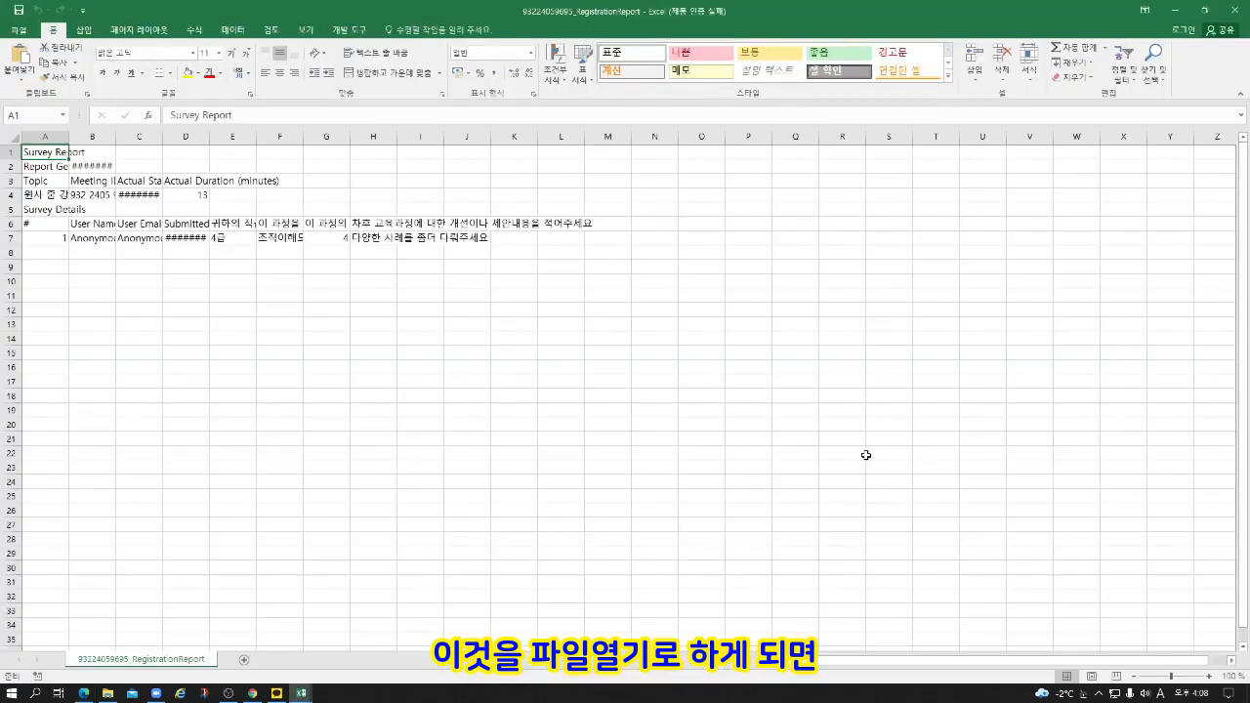
Step: Widen the report's columns to fit their contents and go through the submission time and each survey answer in row 7
{"action": "double_click", "coordinate": [115, 135]}
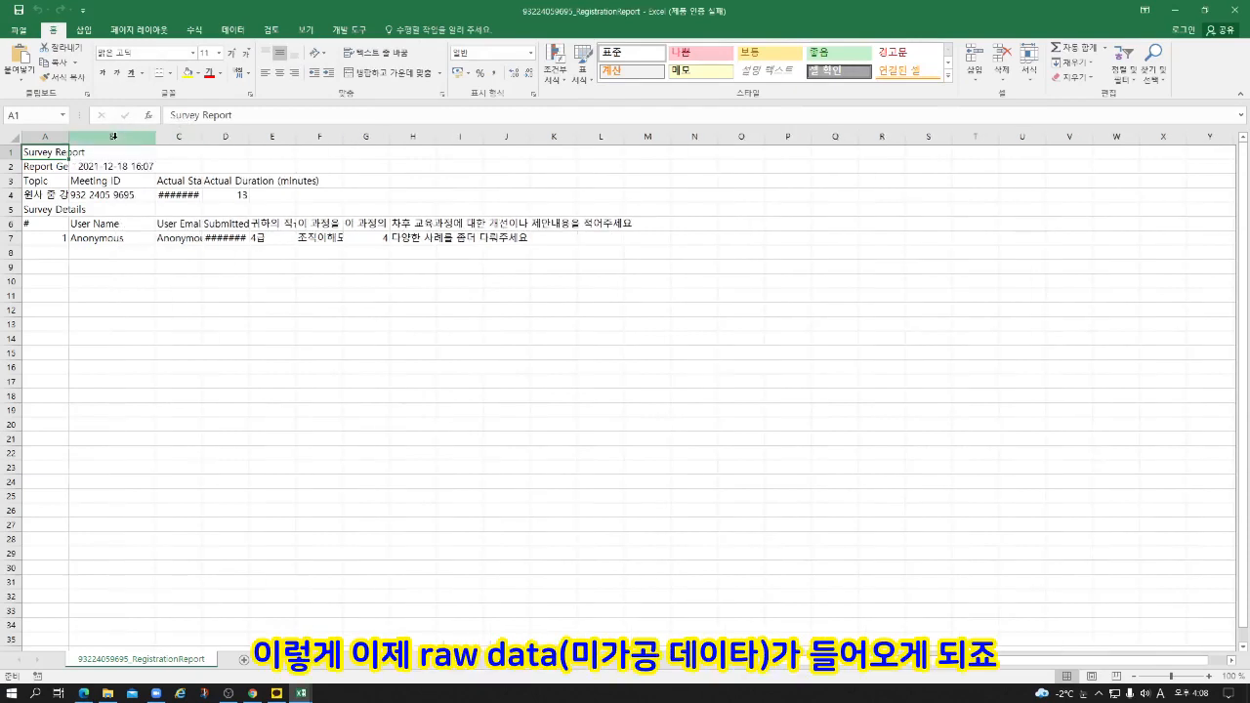
{"action": "double_click", "coordinate": [202, 136]}
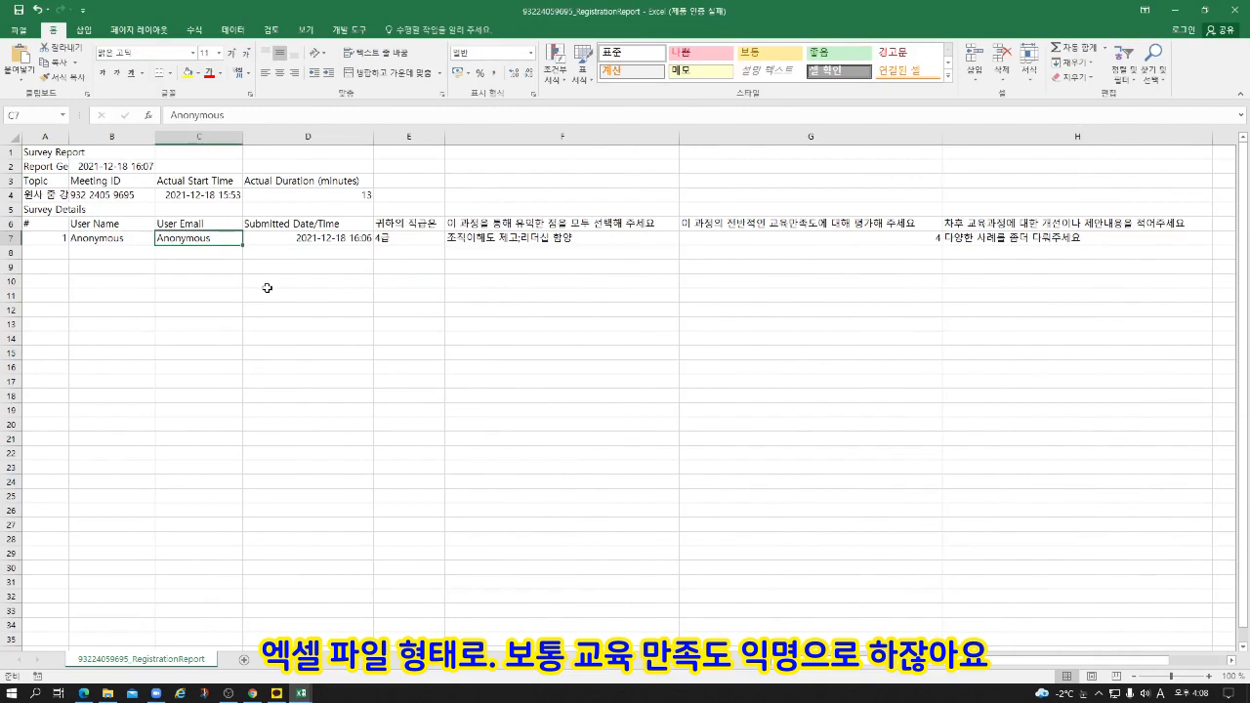
{"action": "left_click", "coordinate": [323, 236]}
{"action": "left_click", "coordinate": [411, 239]}
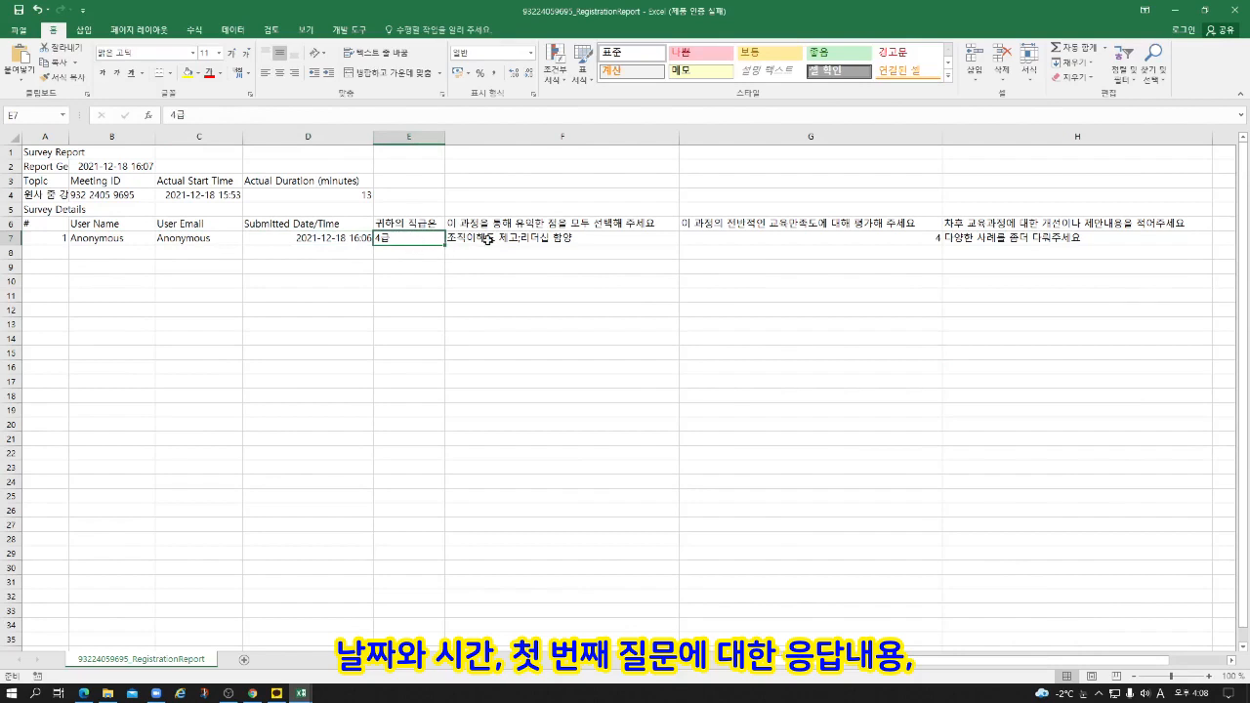
{"action": "left_click", "coordinate": [487, 240]}
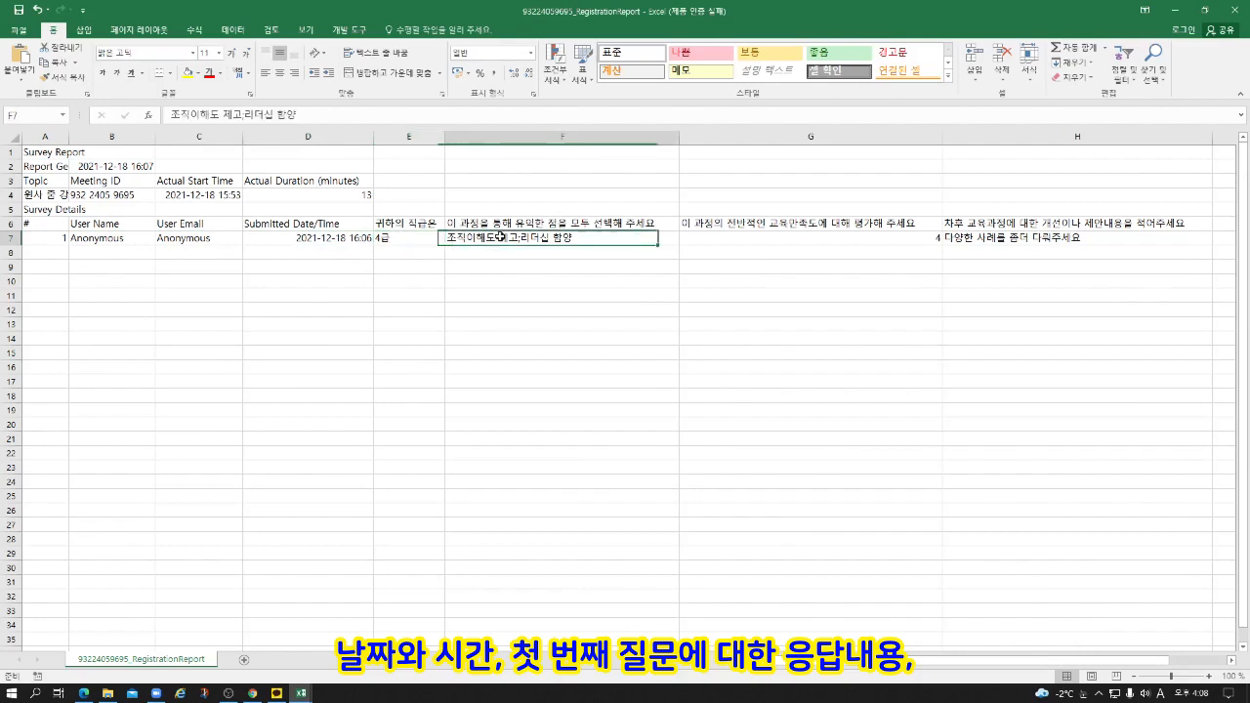
{"action": "left_click", "coordinate": [773, 234]}
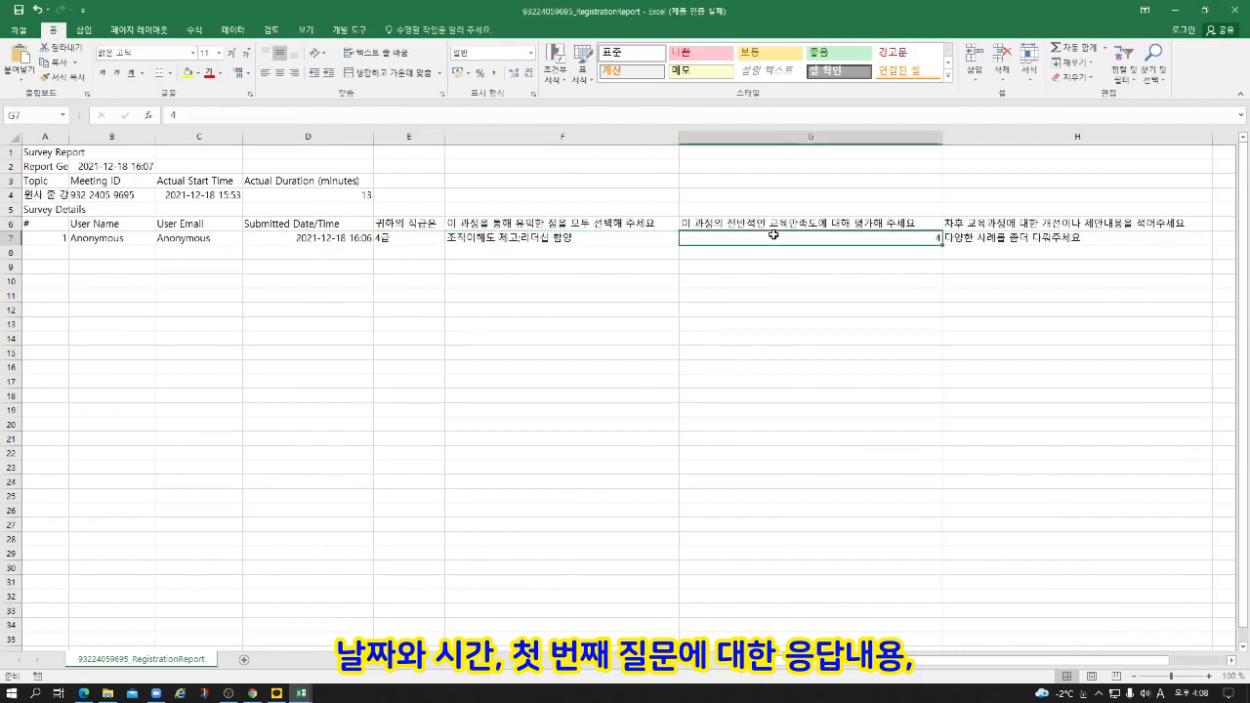
{"action": "left_click", "coordinate": [1055, 237]}
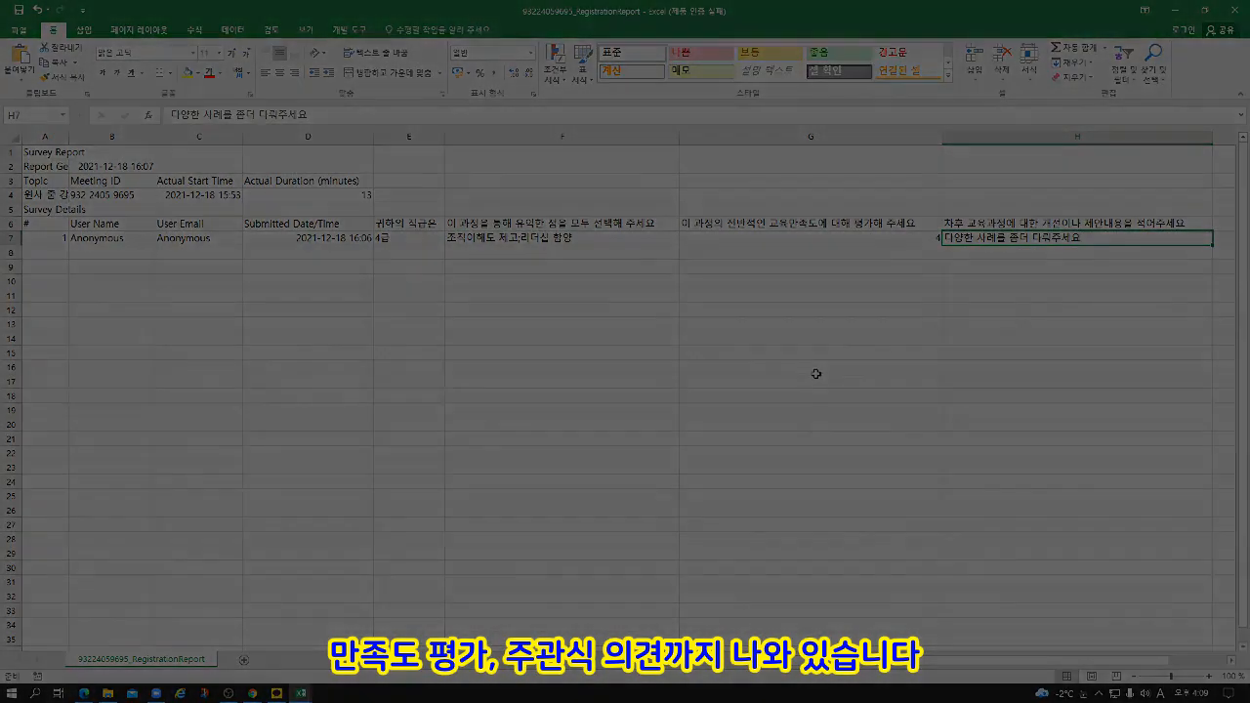